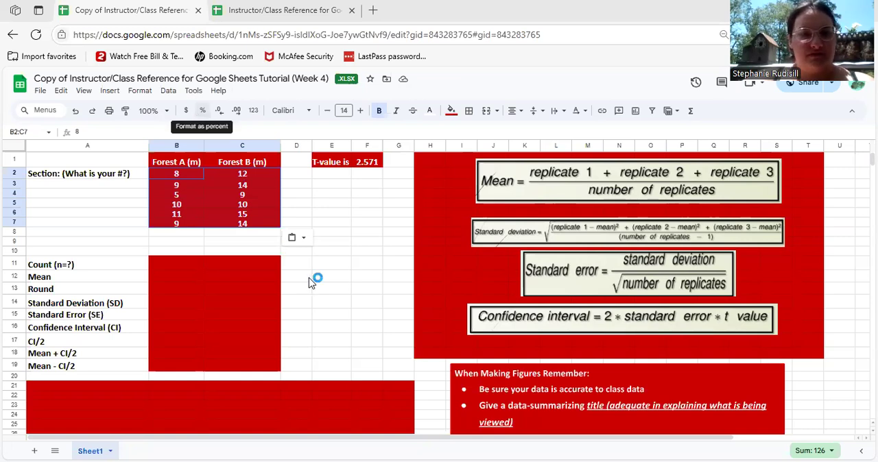
Enter a count of 6 for both Forest A and Forest B in row 11
scroll(312, 281, "down", 2)
scroll(172, 188, "down", 1)
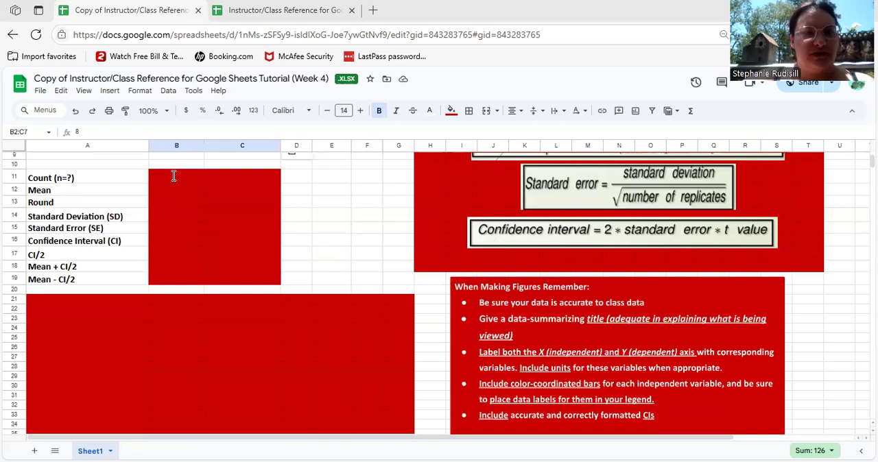
left_click(174, 176)
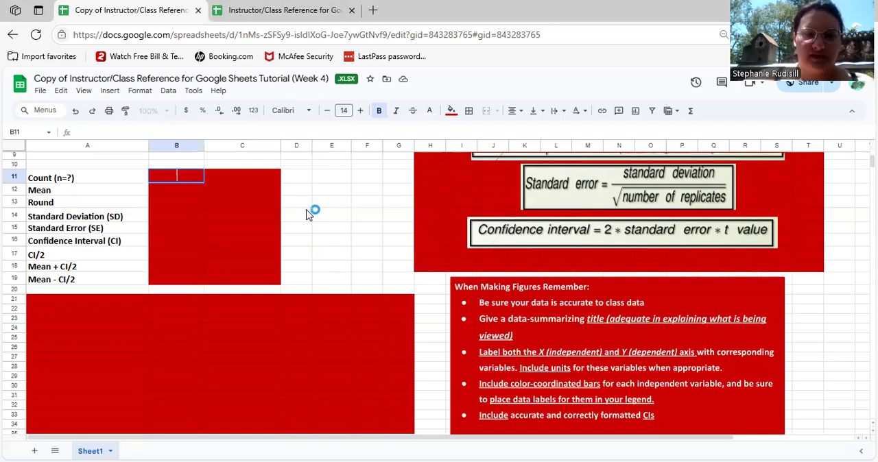
scroll(307, 215, "up", 2)
scroll(307, 215, "up", 1)
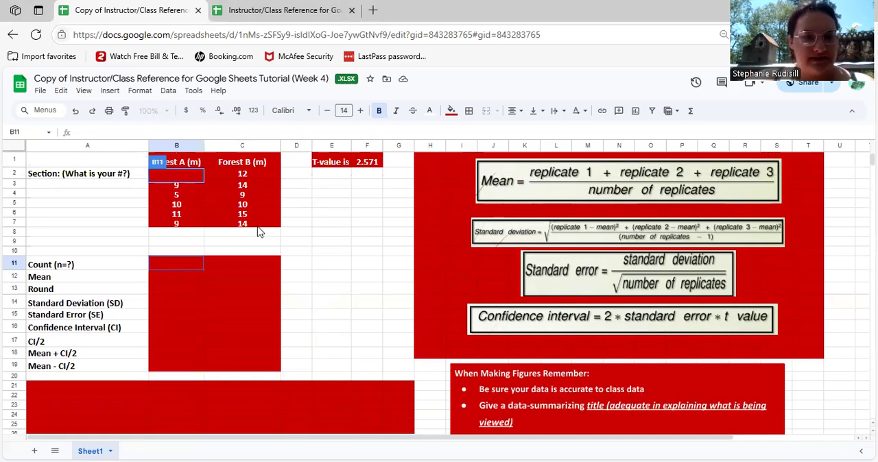
double_click(165, 263)
type("6")
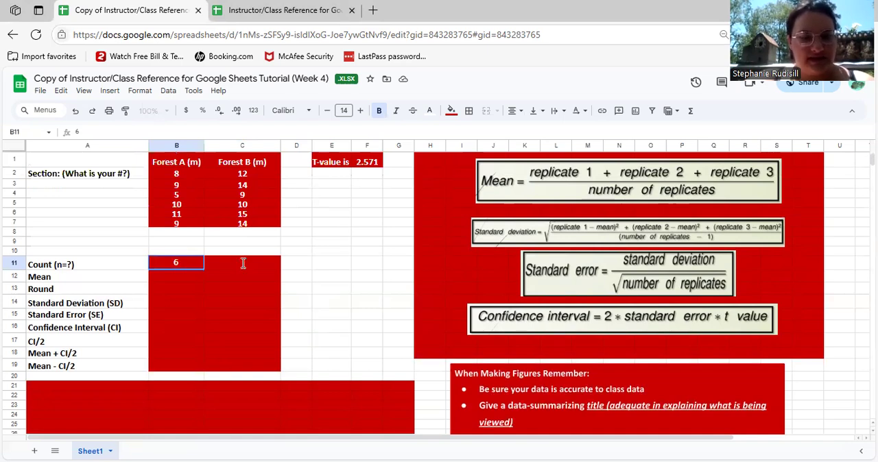
left_click(243, 263)
type("6")
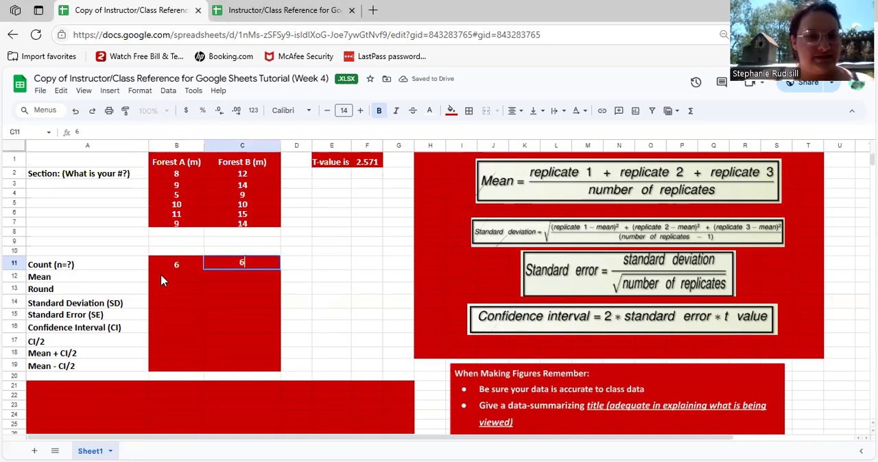
Calculate the Forest A mean in B12 with =average(B2:B7)
left_click(162, 276)
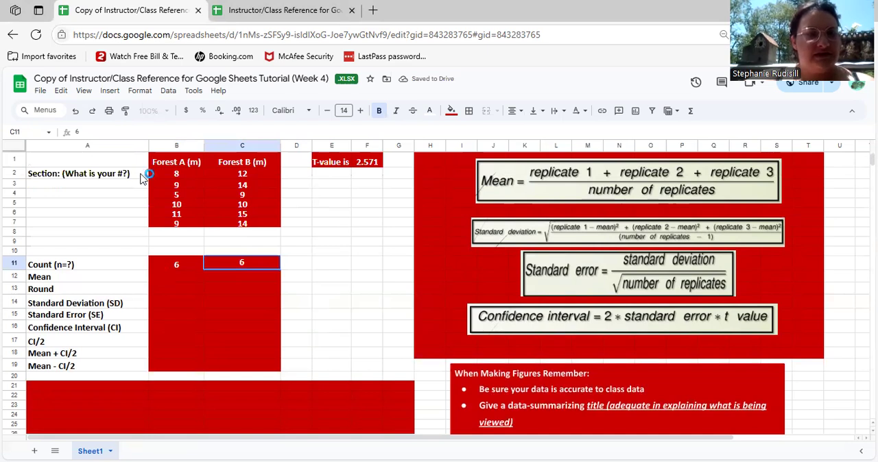
left_click(111, 135)
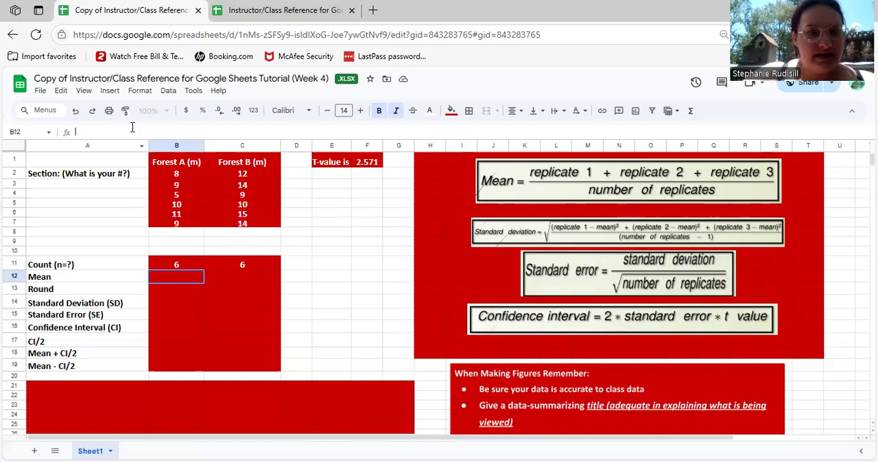
type("=av")
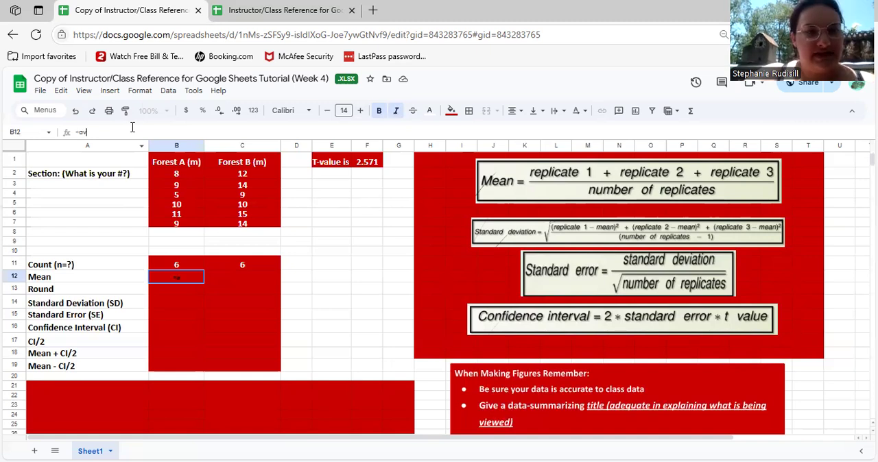
type("erage(")
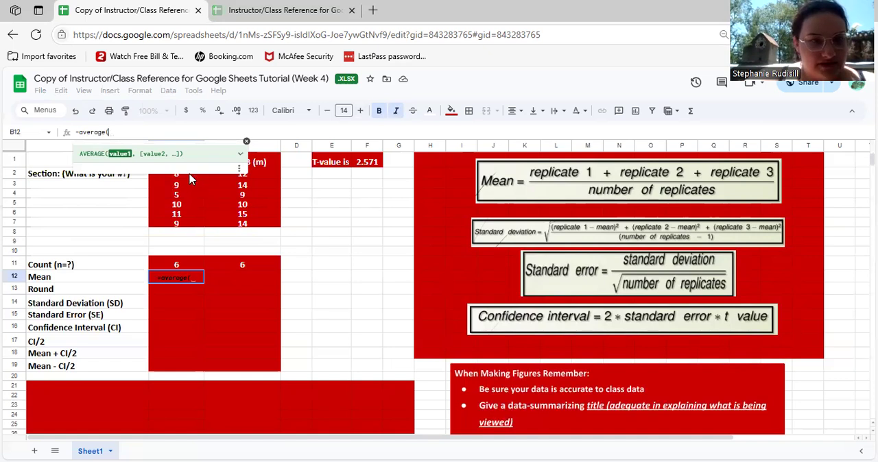
left_click_drag(191, 177, 196, 215)
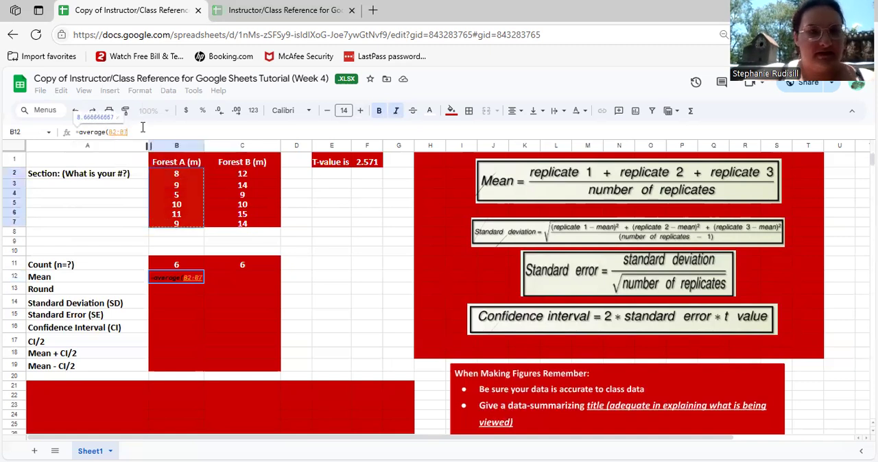
type(")")
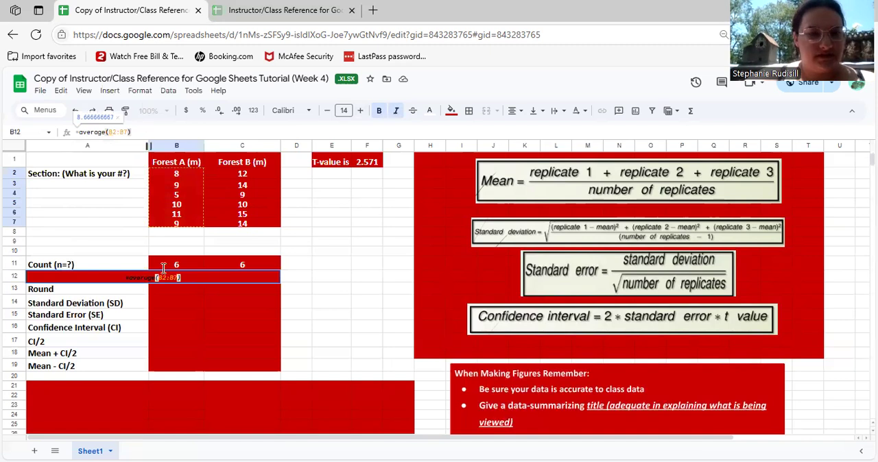
key("Return")
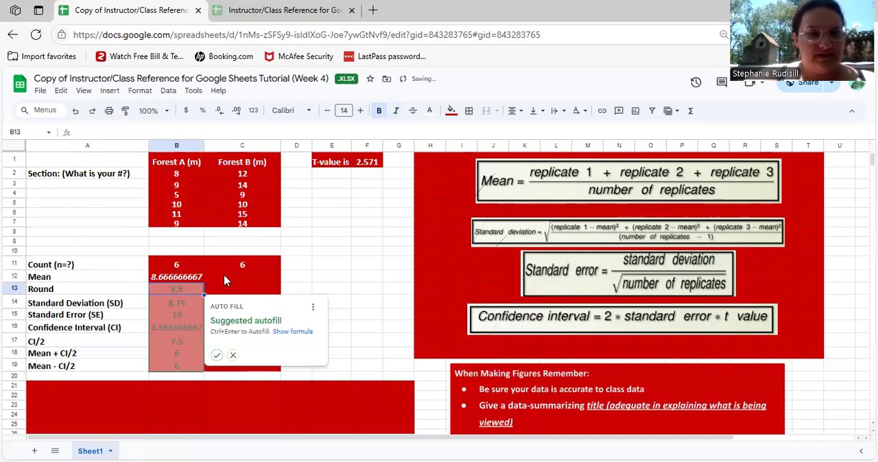
Calculate the Forest B mean in C12 with the suggested formula =average(C2:C7)
left_click(225, 279)
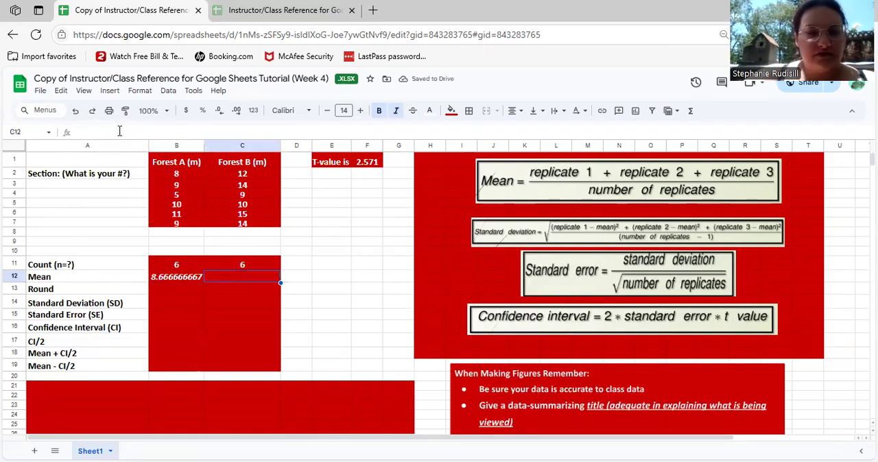
type("=")
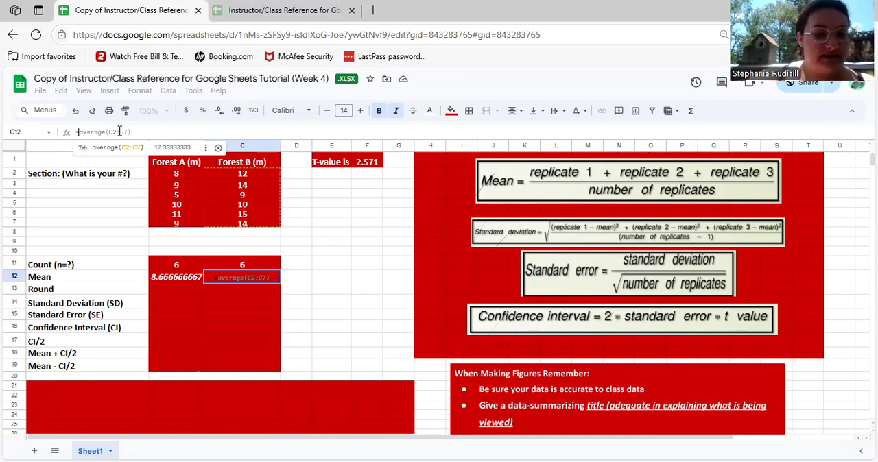
key("Return")
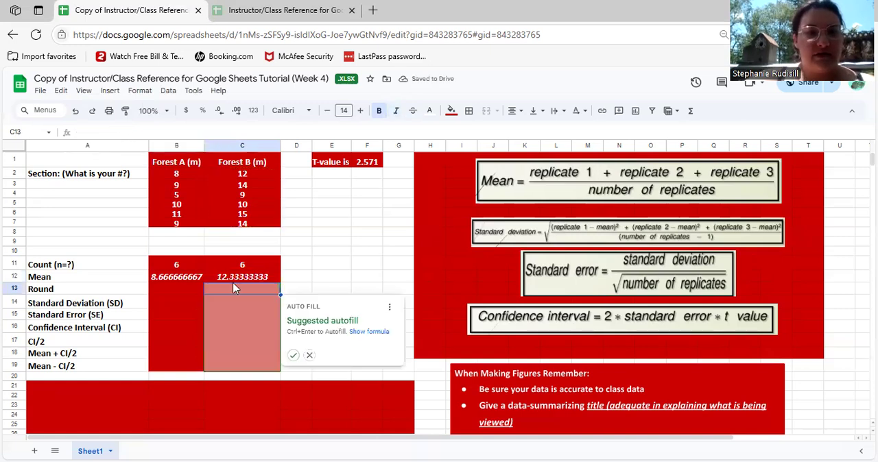
left_click(317, 256)
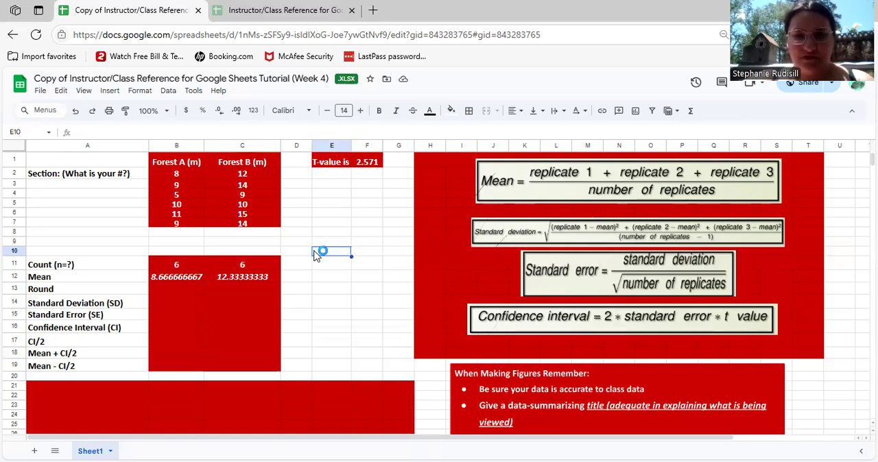
Enter the rounded means in row 13: 8.7 for Forest A and 12.3 for Forest B
left_click(173, 288)
double_click(172, 289)
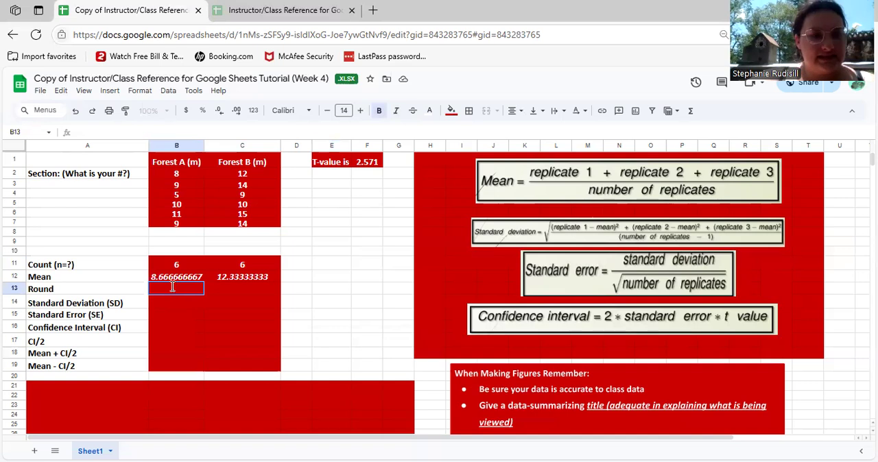
type("8")
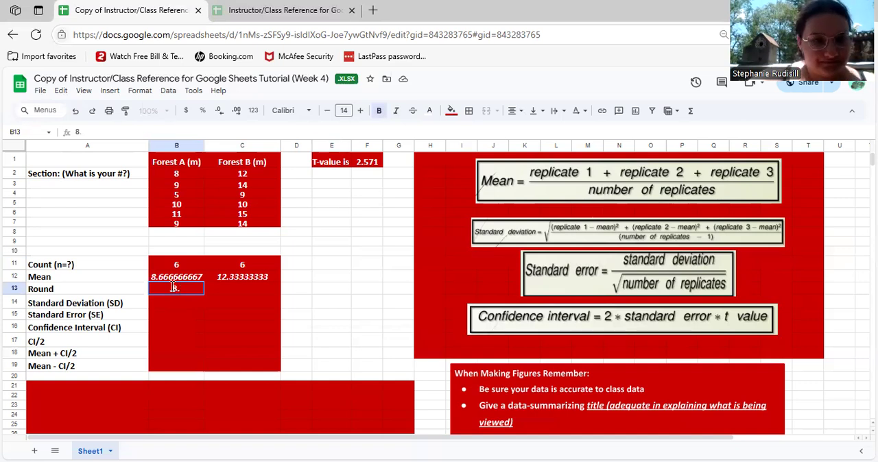
type(".")
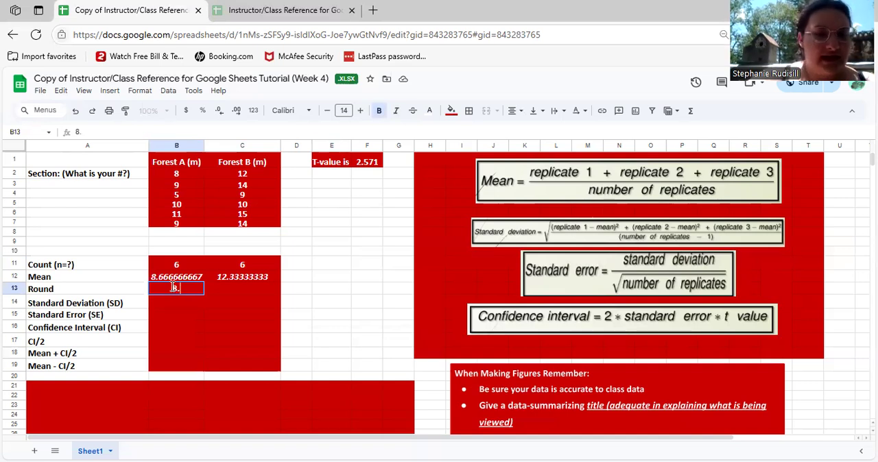
type("7")
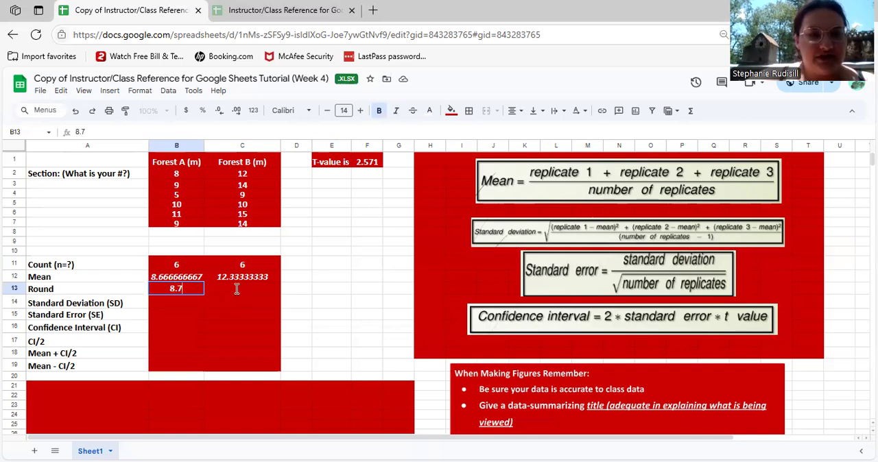
left_click(237, 289)
type("12.3")
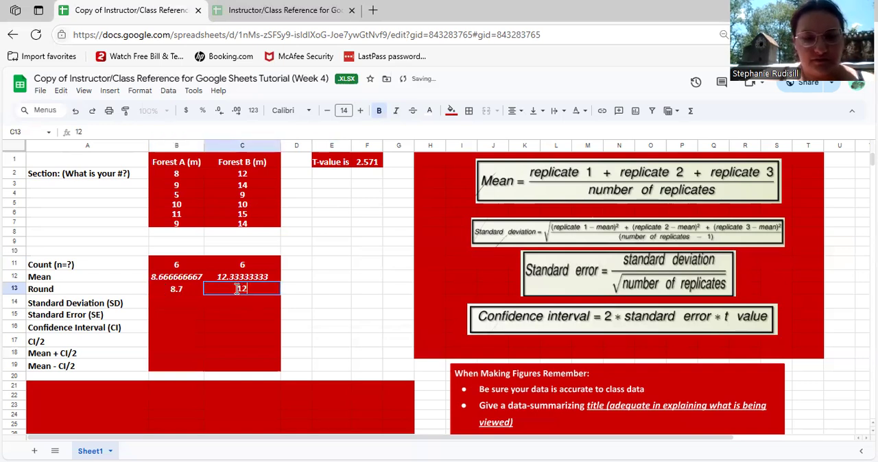
Set Forest A's rounded mean in B13 to 8.67
double_click(190, 289)
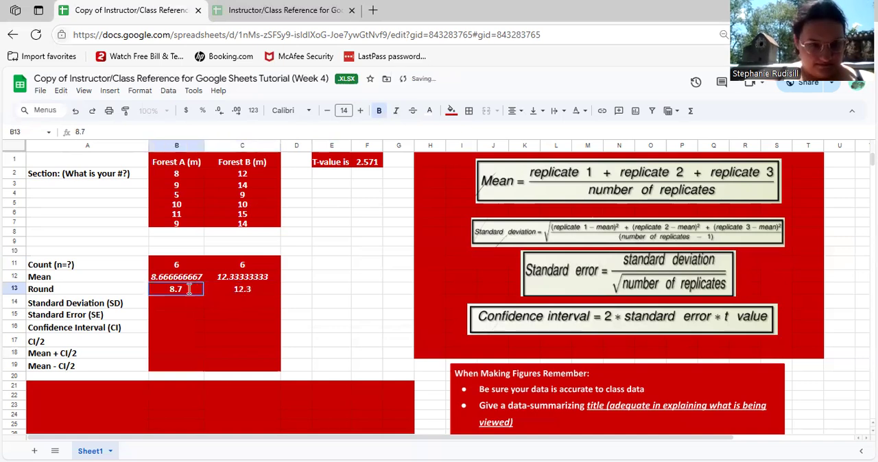
key("BackSpace")
type("67")
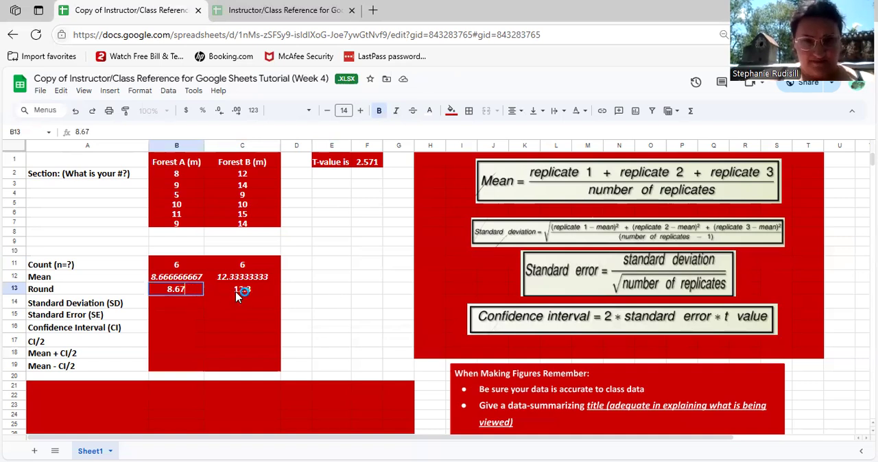
left_click(337, 293)
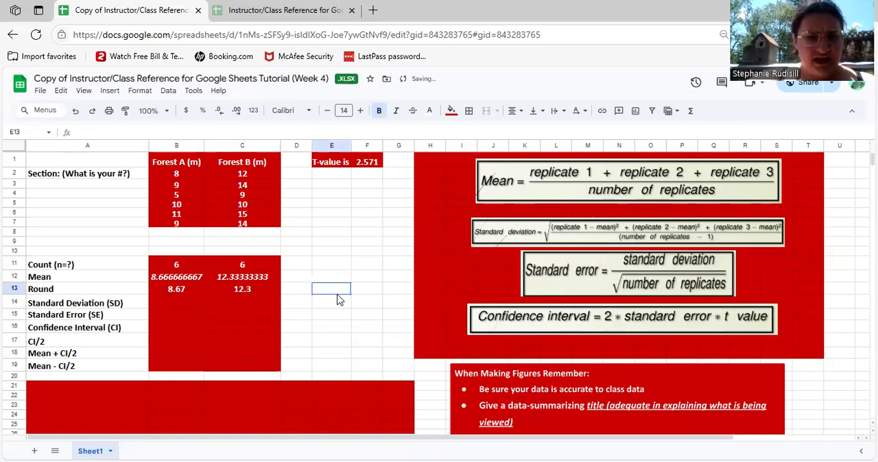
Check the Forest A standard deviation cell B14 in the original Instructor/Class Reference spreadsheet
left_click(170, 302)
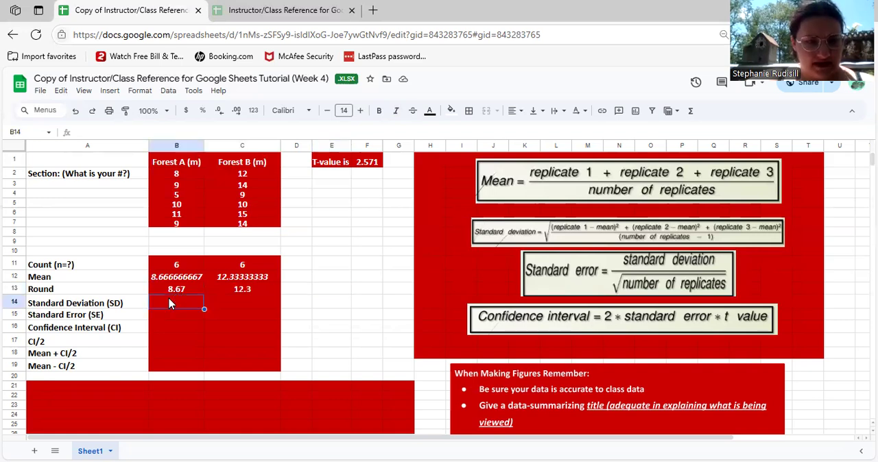
double_click(170, 300)
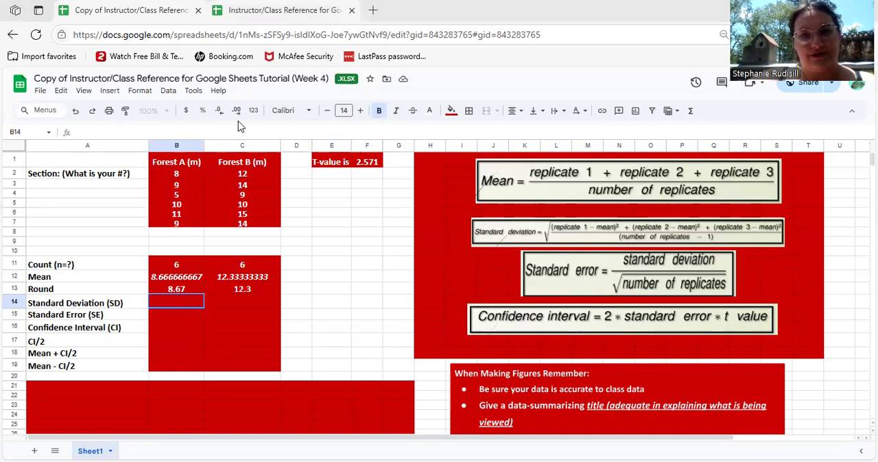
key("ctrl+Tab")
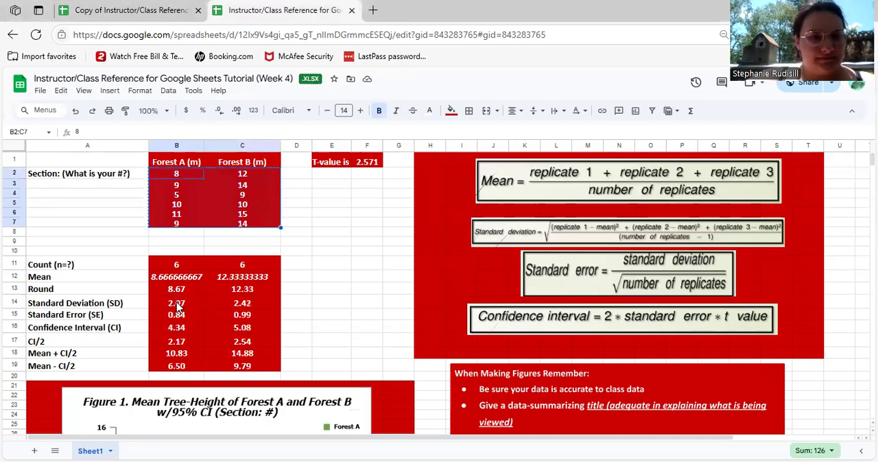
left_click(177, 306)
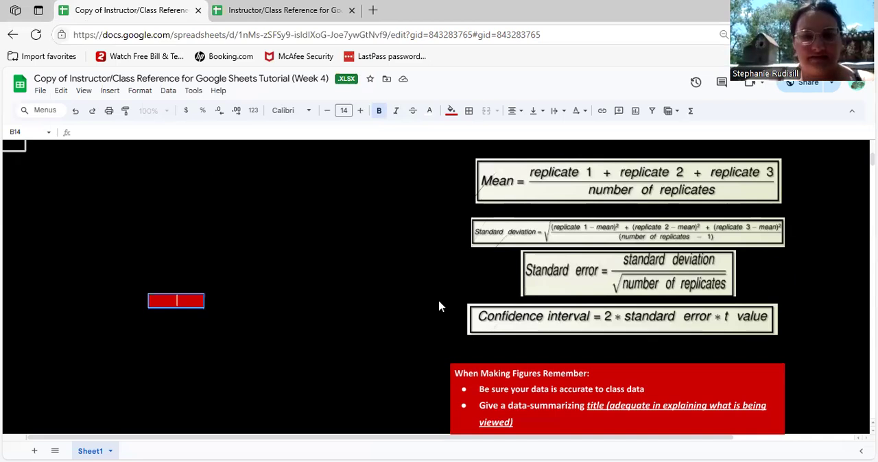
Return to the copy of the reference spreadsheet and reload its page
left_click(424, 286)
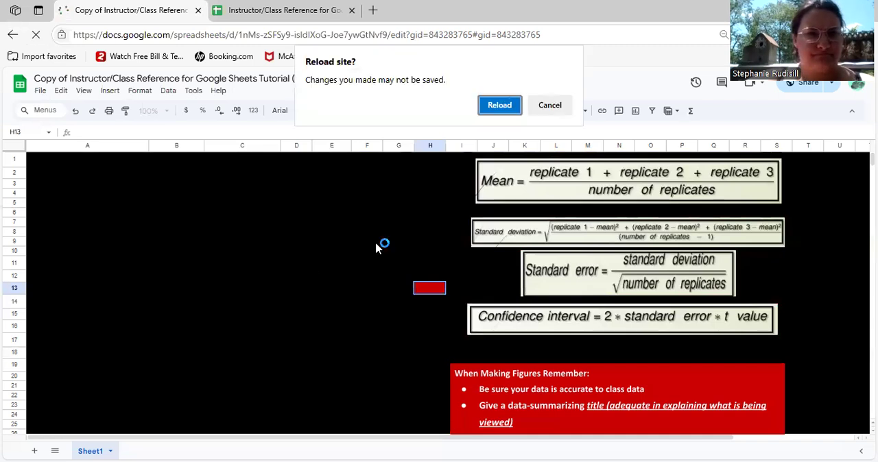
key("Return")
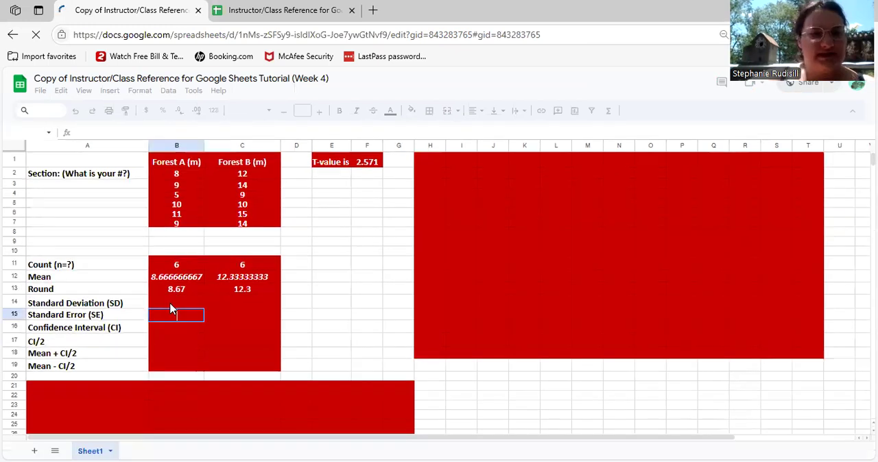
Calculate Forest A's standard deviation in B14 with =STDEV.S(B2:B7)
left_click(172, 306)
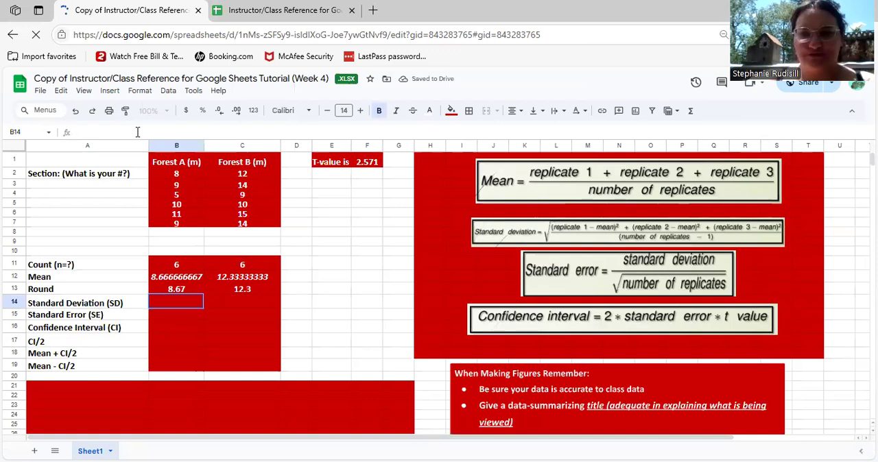
left_click(137, 131)
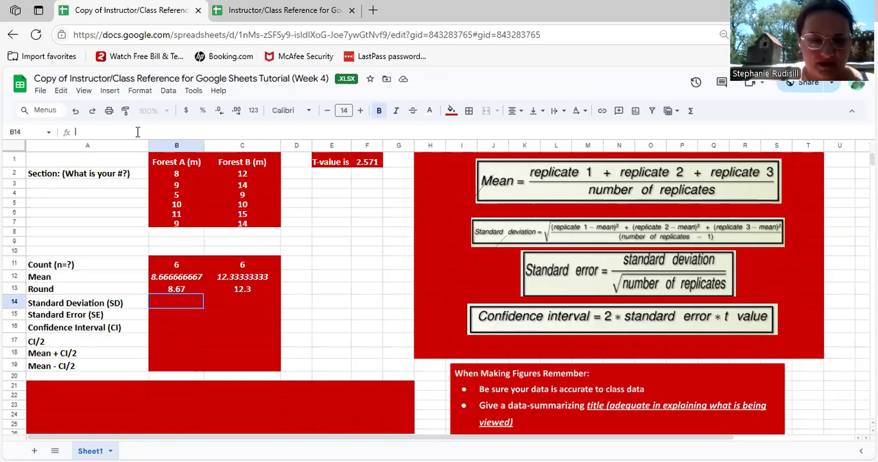
type("=s")
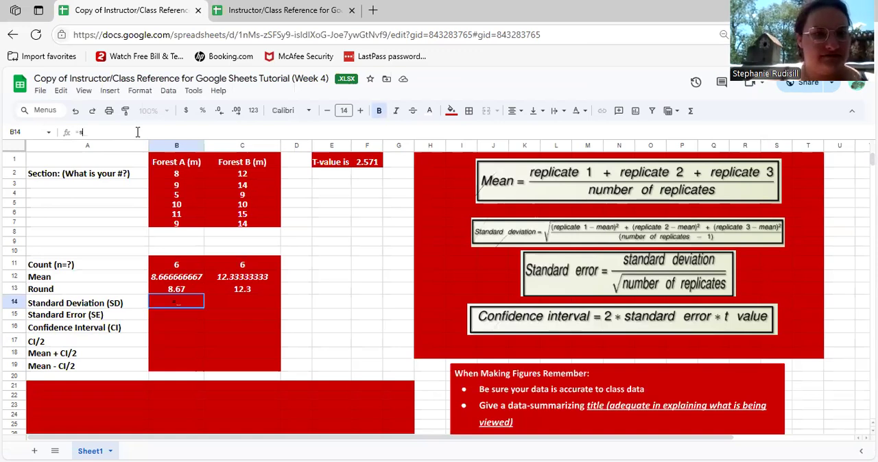
type("tod")
key("BackSpace")
key("BackSpace")
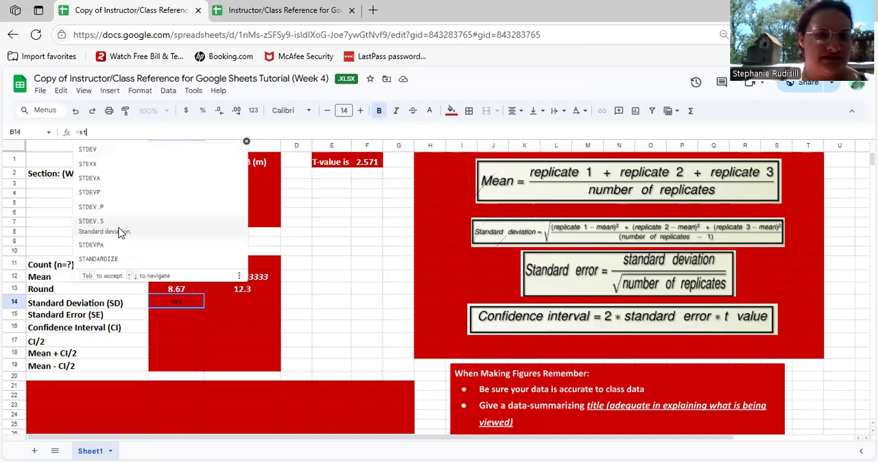
key("Tab")
left_click_drag(193, 177, 202, 225)
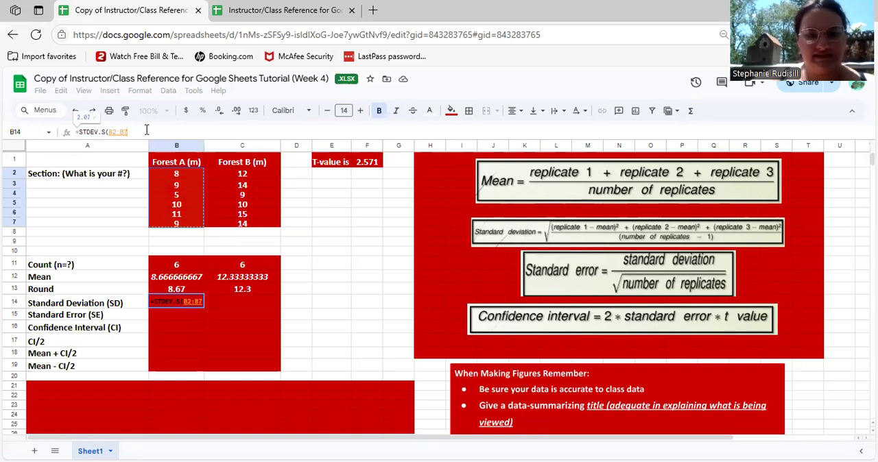
key("Return")
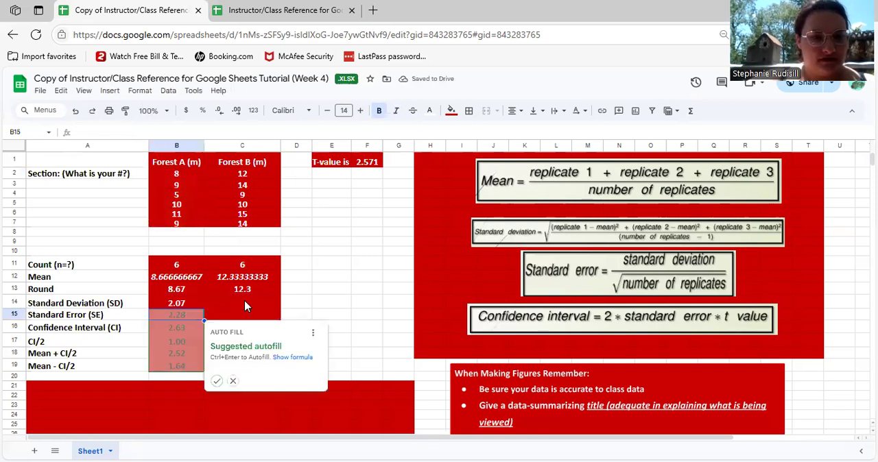
Calculate Forest B's standard deviation in C14 with =STDEV.S(C2:C7)
left_click(249, 305)
key("Return")
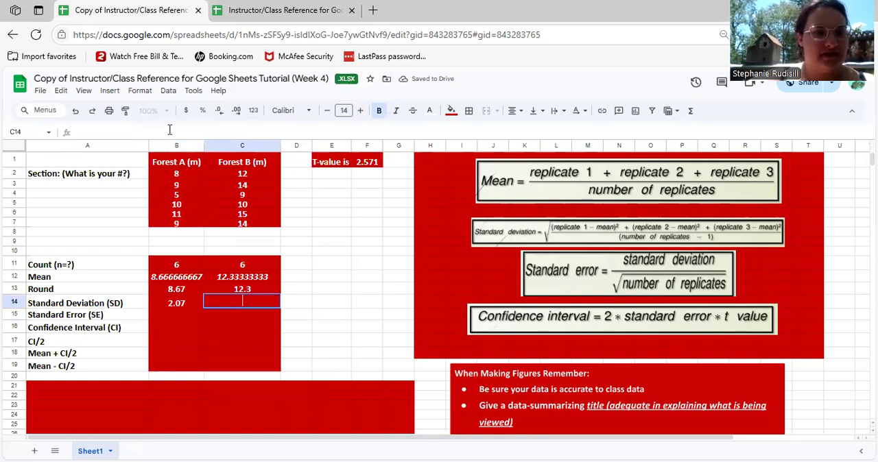
type("=")
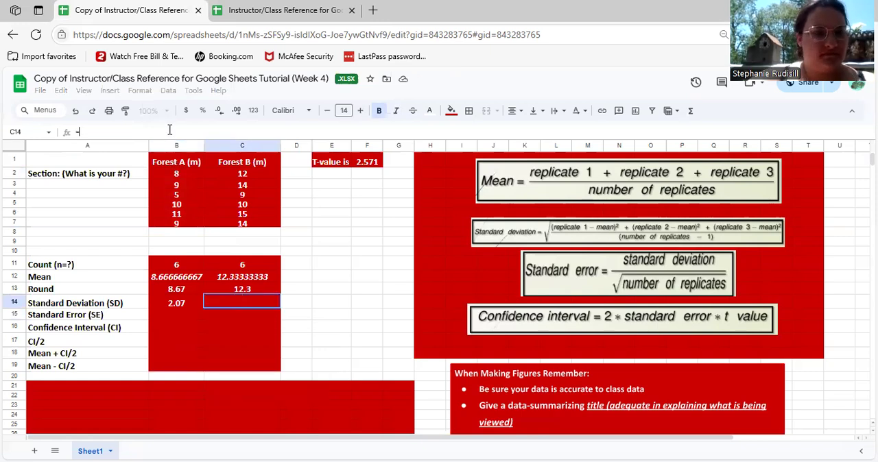
type("st")
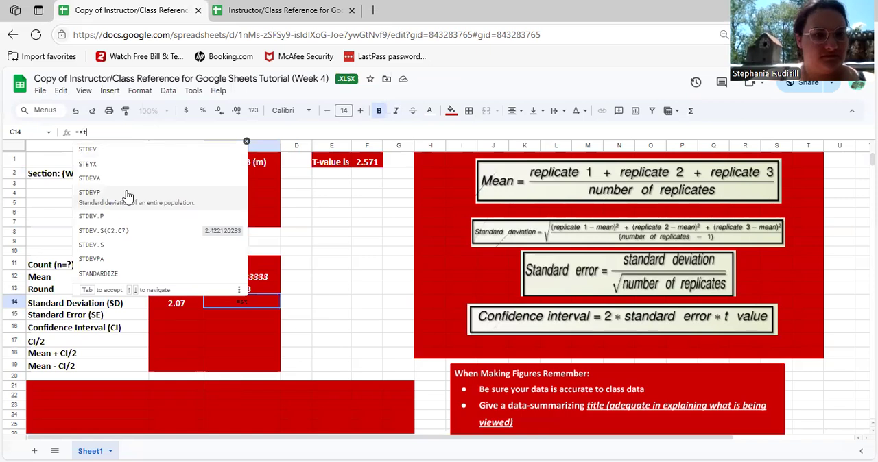
left_click(133, 247)
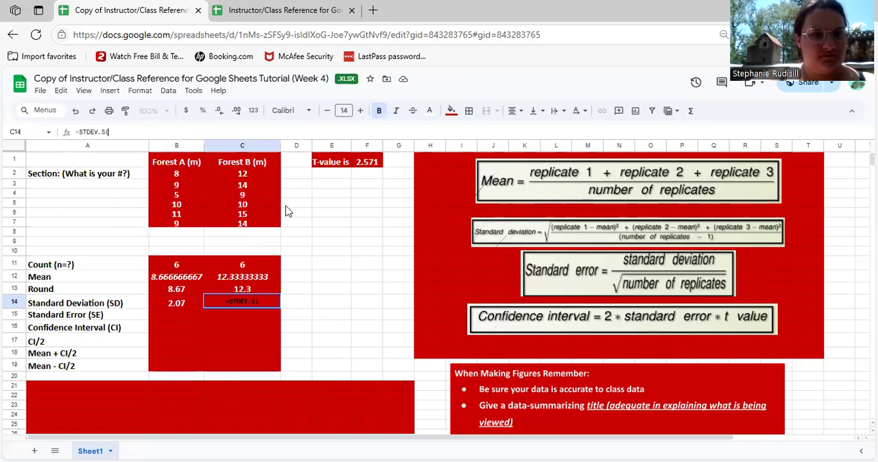
left_click_drag(262, 175, 266, 225)
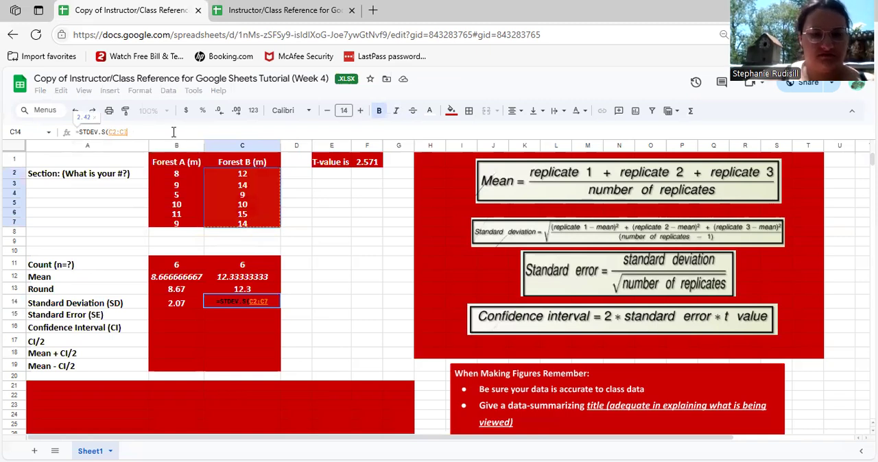
type(")")
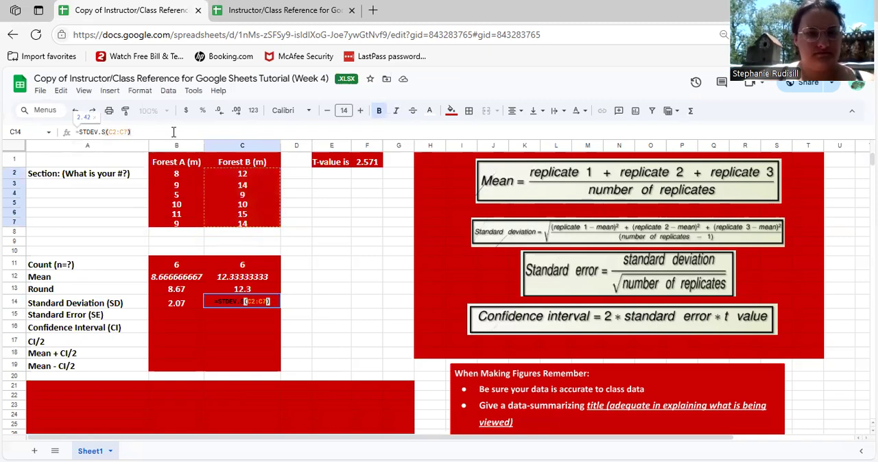
key("Return")
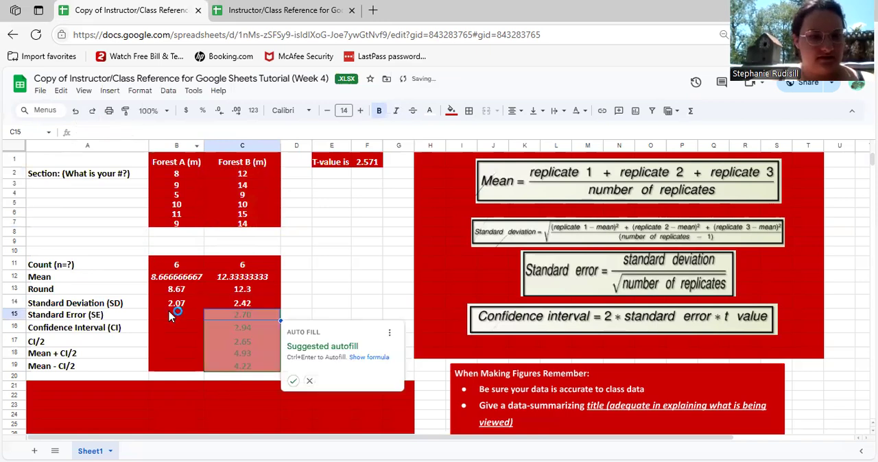
Calculate Forest A's standard error in B15 by dividing its standard deviation by the square root of 6, using =B14/SQRT(6)
left_click(176, 320)
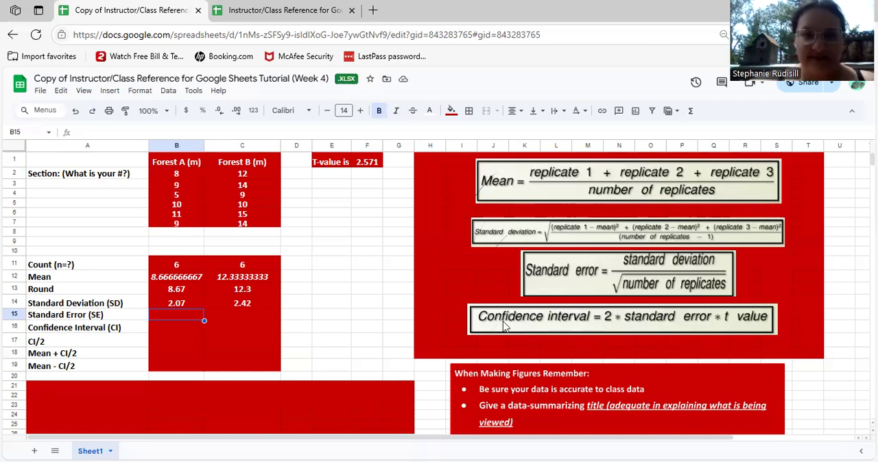
left_click(228, 131)
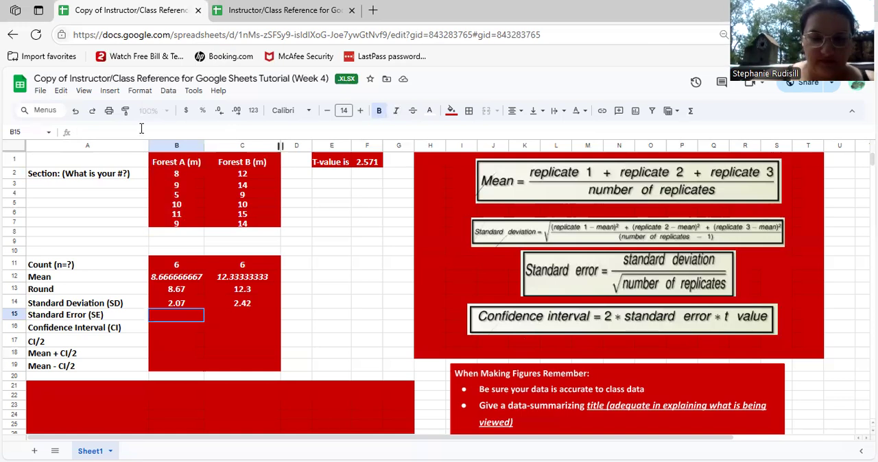
type("=")
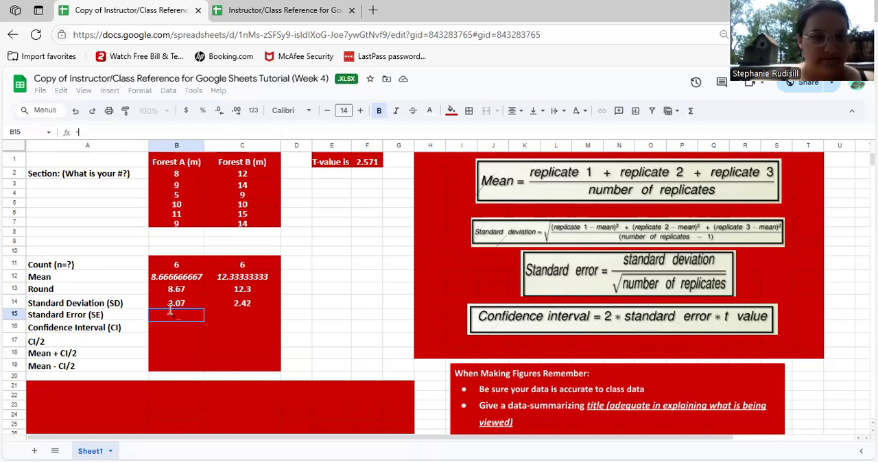
left_click(164, 308)
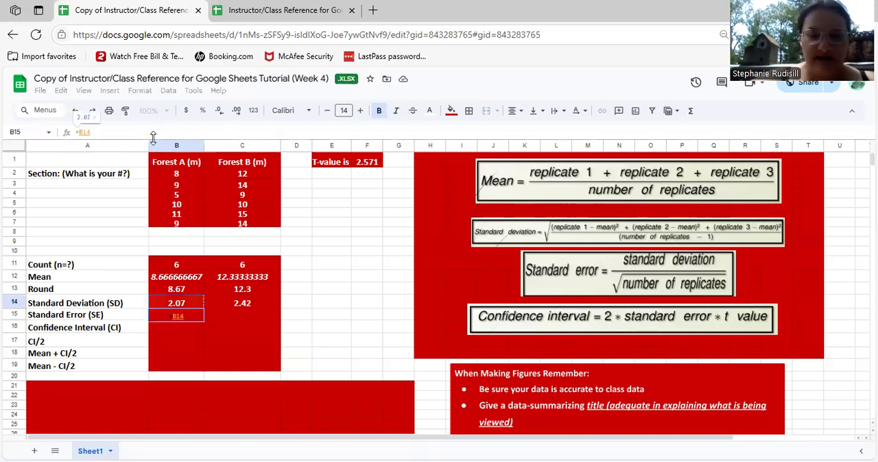
type("/")
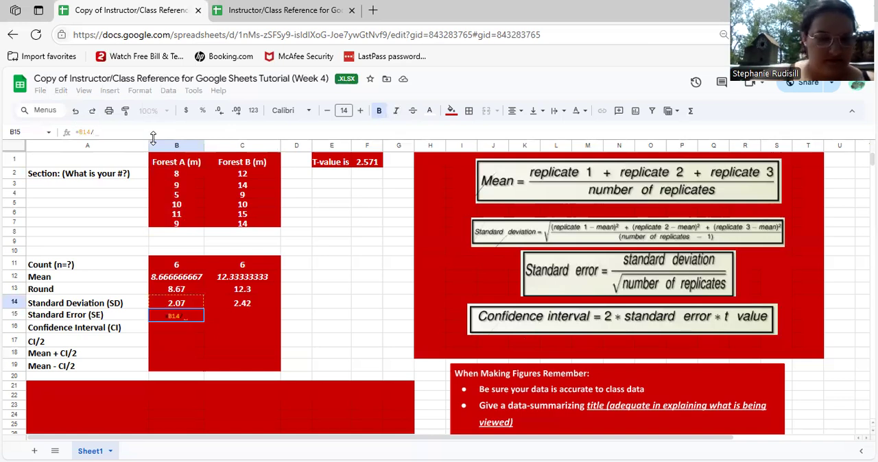
type("SQRT")
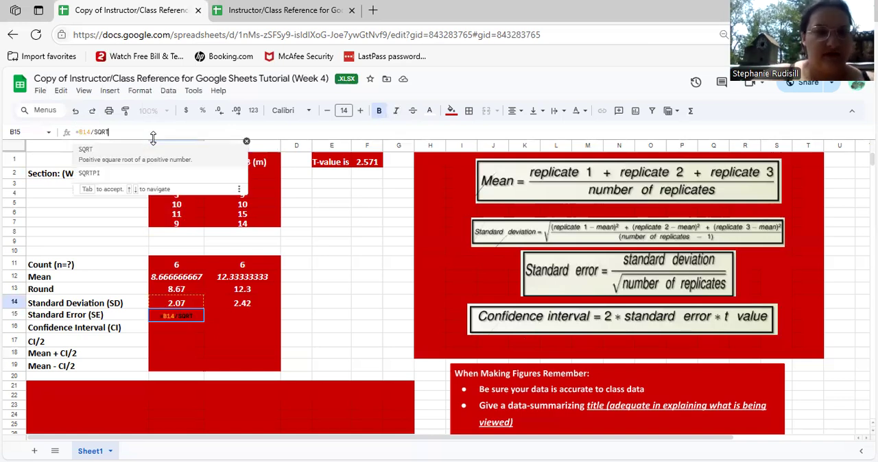
type("(6")
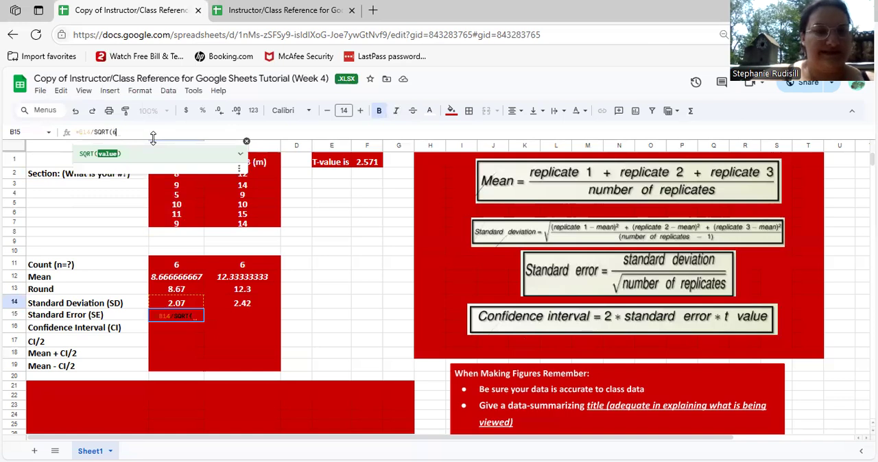
type(")")
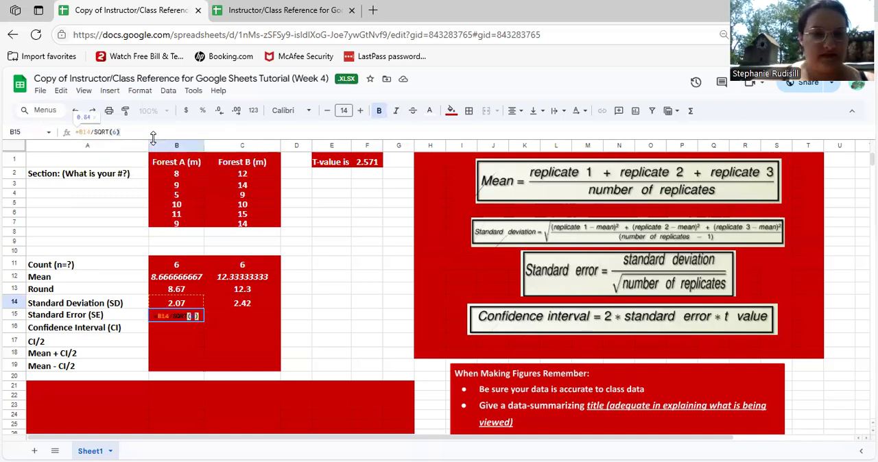
key("Return")
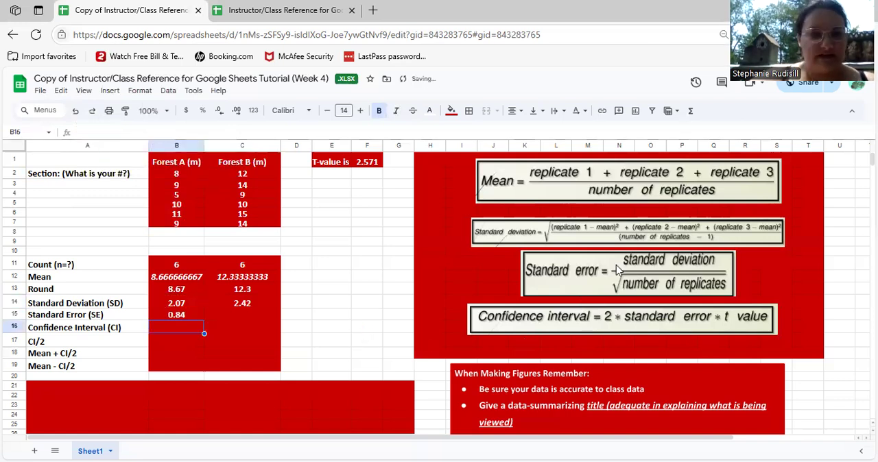
Calculate Forest B's standard error in C15 with the formula =C14/SQRT(6)
left_click(239, 314)
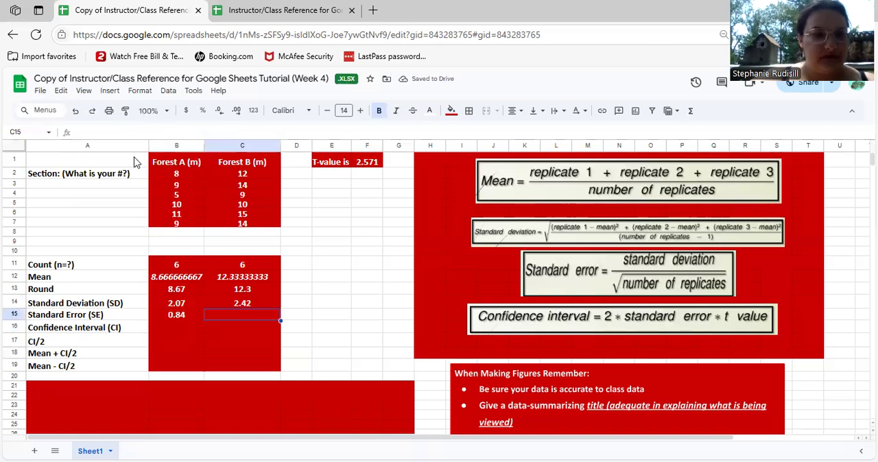
left_click(123, 130)
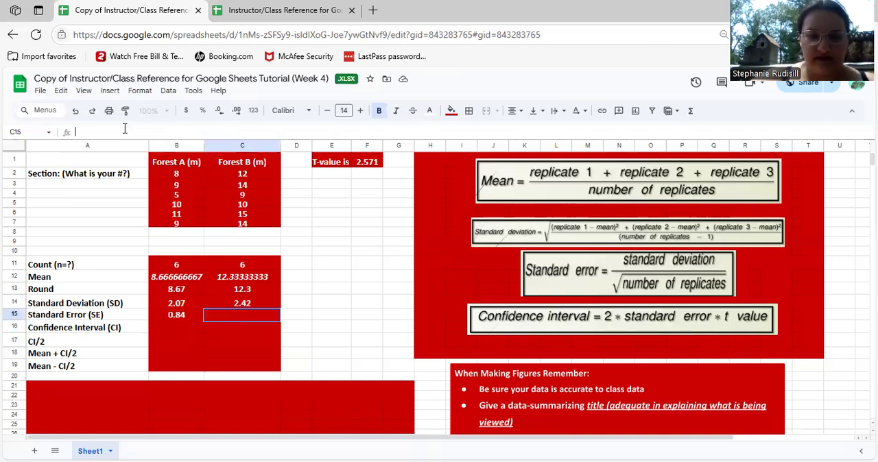
type("=")
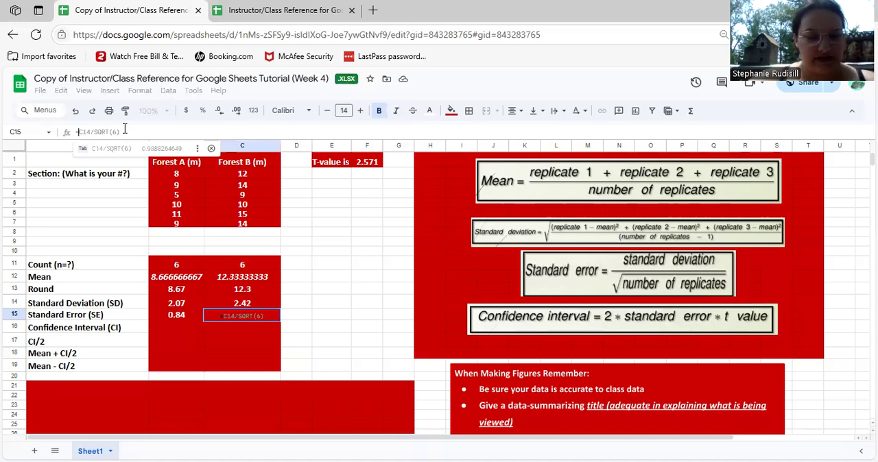
type("2.4")
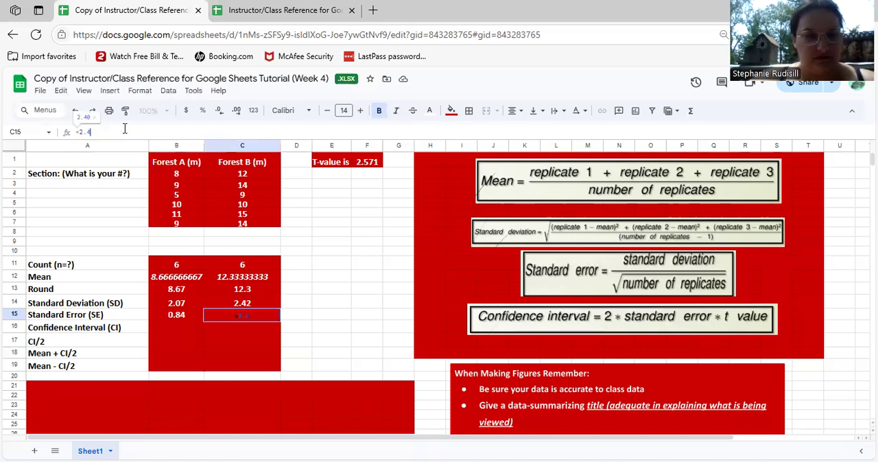
type("2")
key("BackSpace")
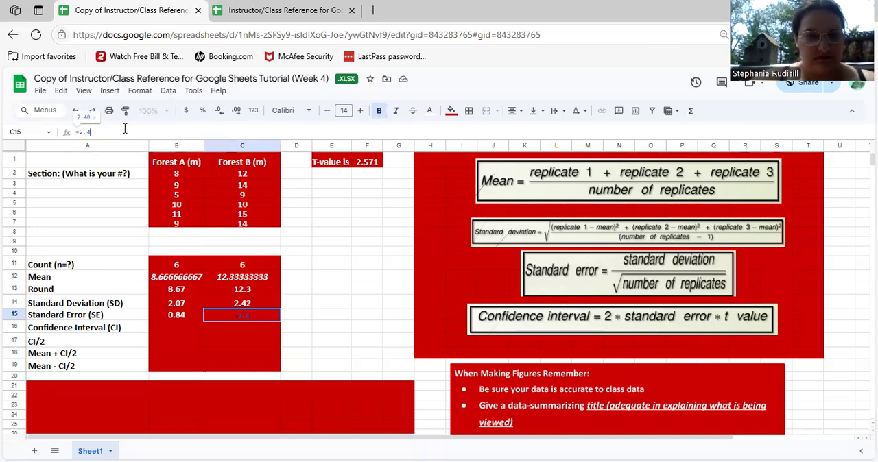
key("BackSpace")
key("BackSpace")
key("BackSpace")
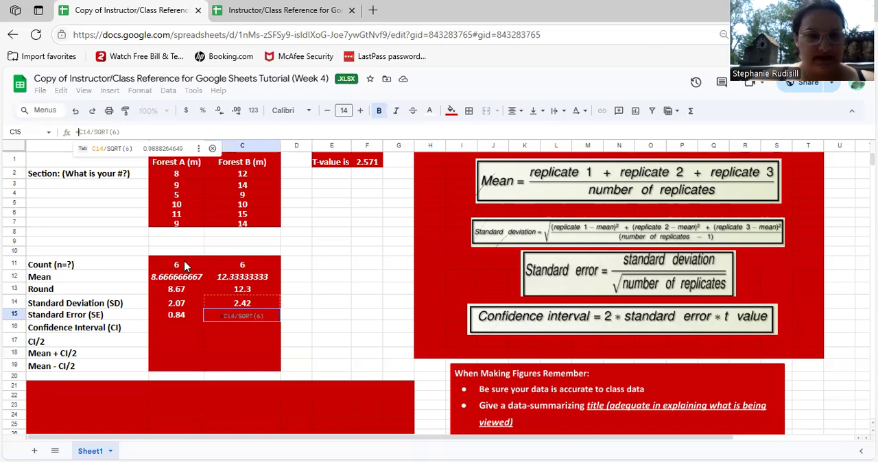
left_click(234, 304)
type("/")
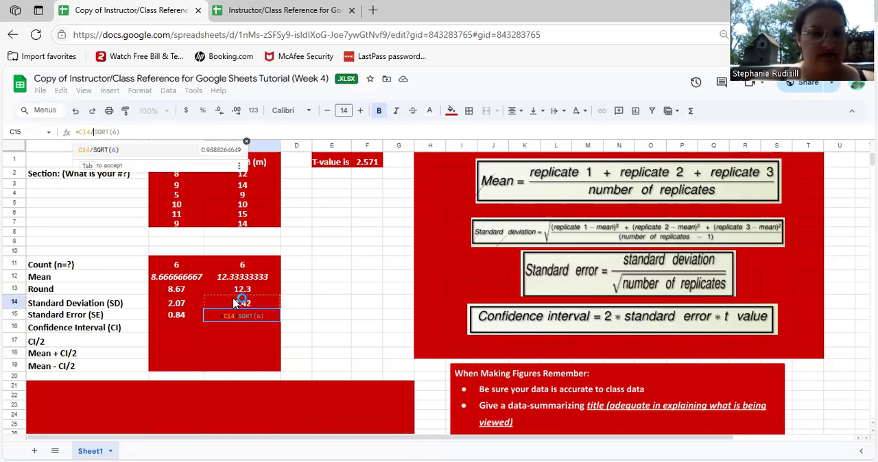
key("Tab")
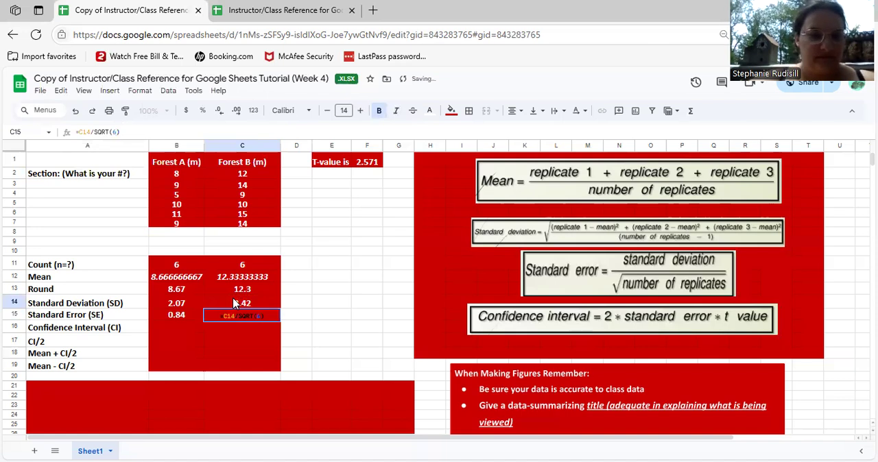
key("Return")
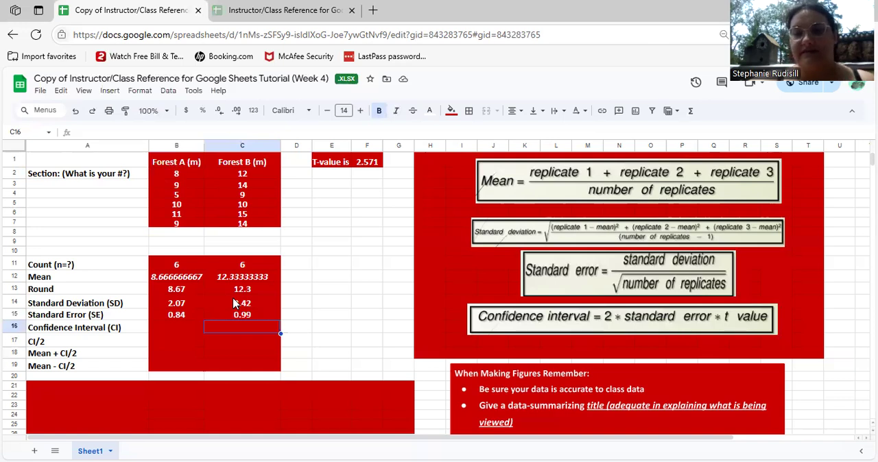
Calculate Forest A's confidence interval in B16 as 2 times standard error times the t-value, using =2*B15*F1
left_click(171, 328)
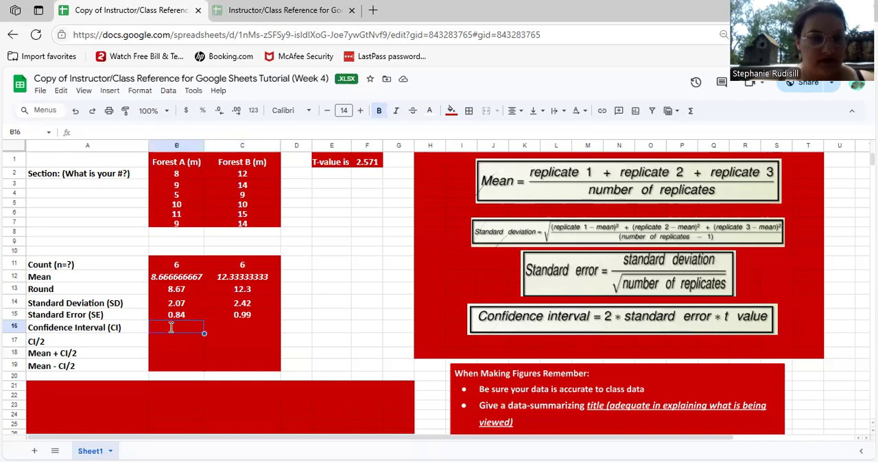
double_click(171, 328)
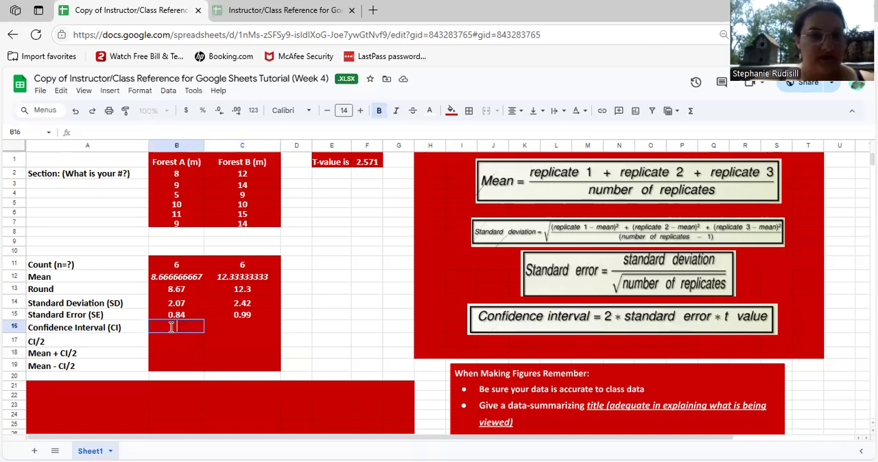
left_click(127, 127)
type("2")
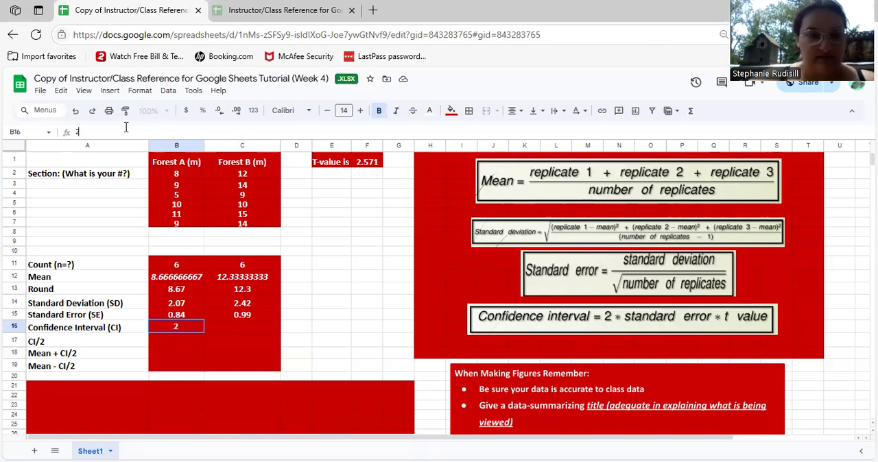
type("*")
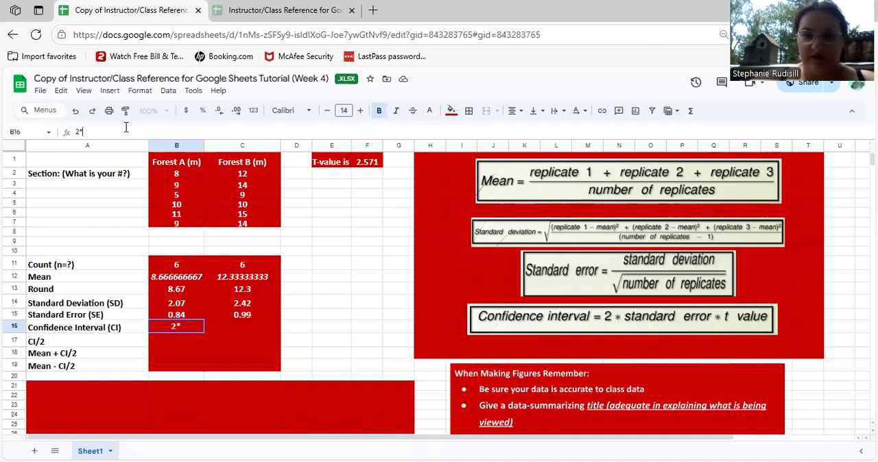
left_click(172, 316)
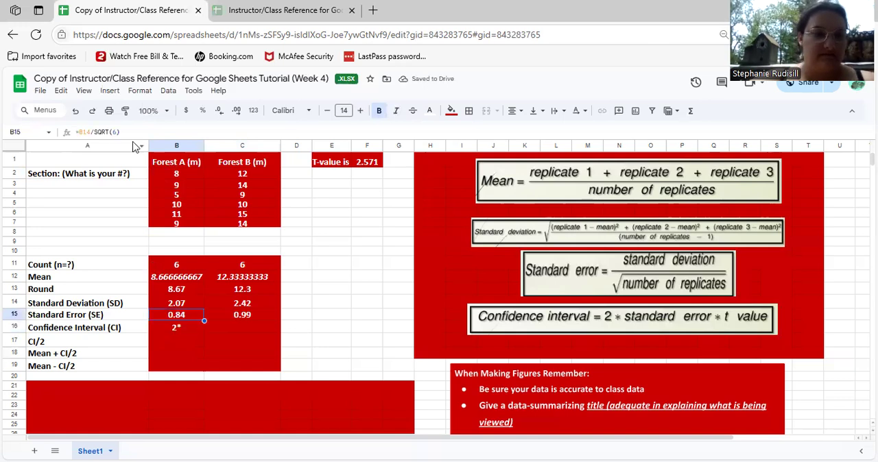
left_click(179, 330)
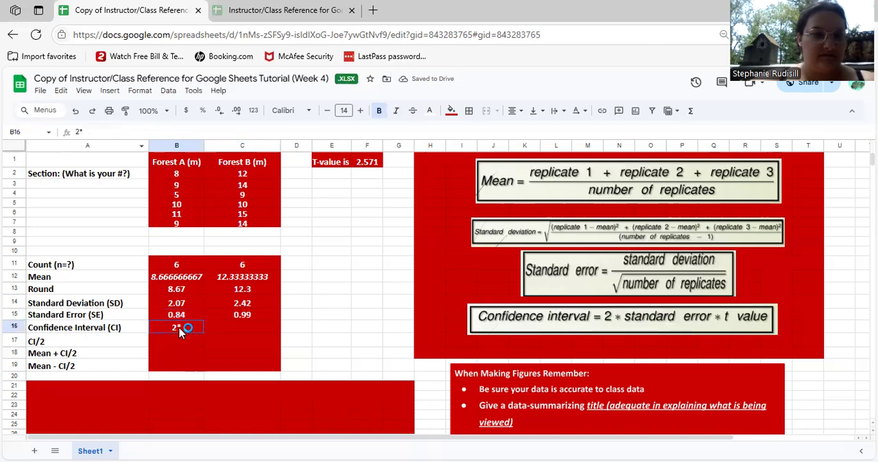
left_click(78, 131)
left_click(95, 132)
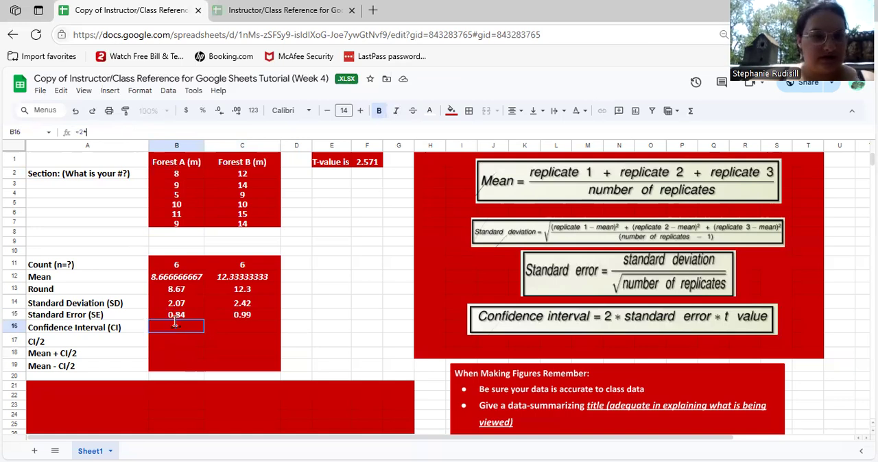
left_click(177, 315)
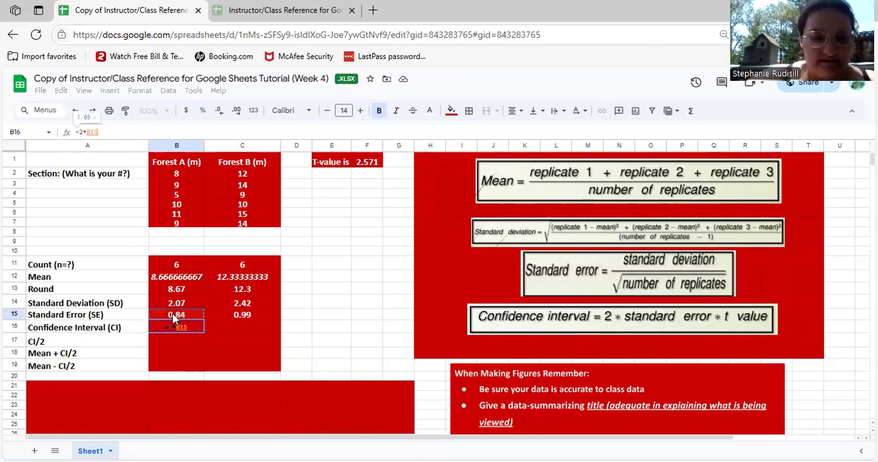
type("*")
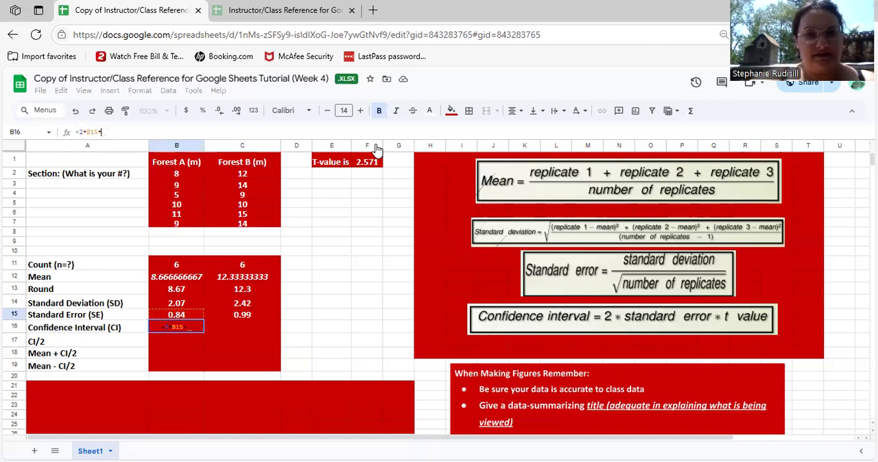
left_click(366, 165)
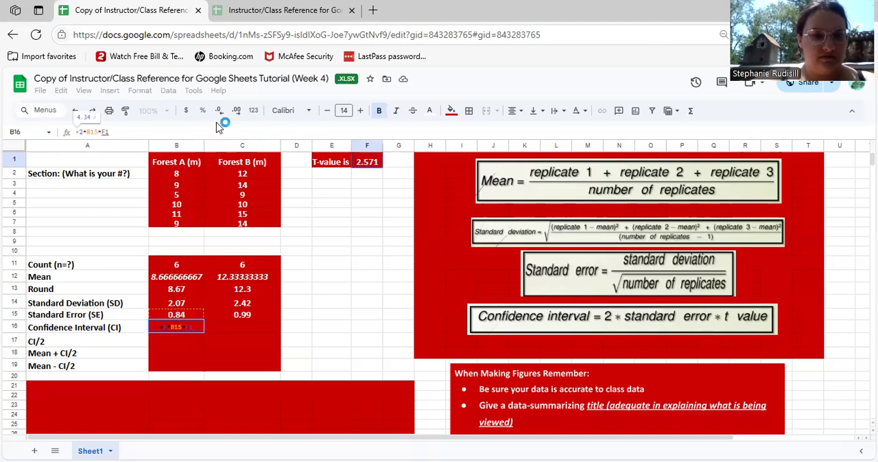
key("Return")
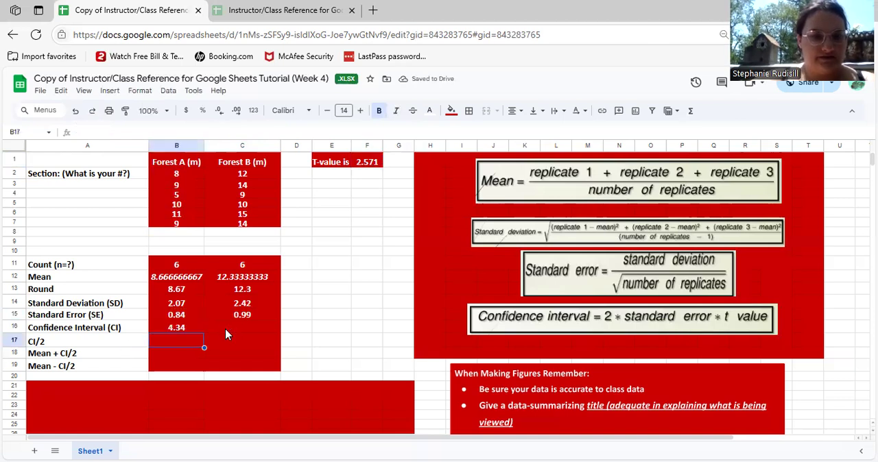
Calculate Forest B's confidence interval in C16 with the formula =2*C15*F1
left_click(227, 328)
left_click(117, 130)
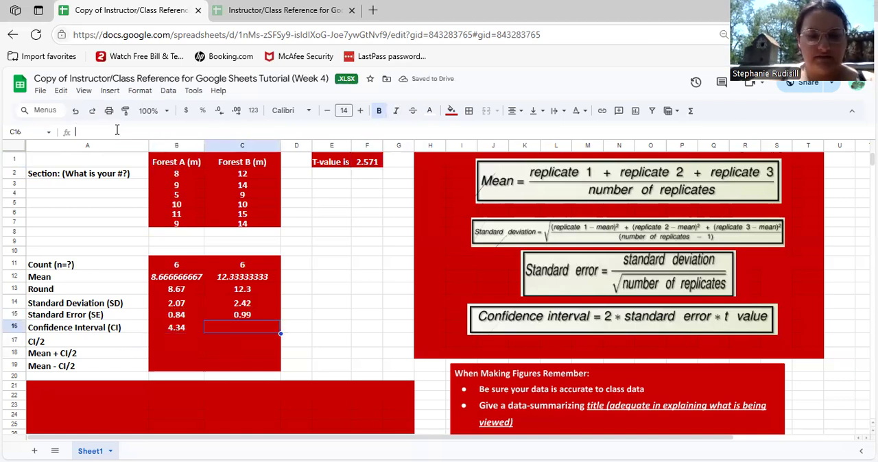
type("=")
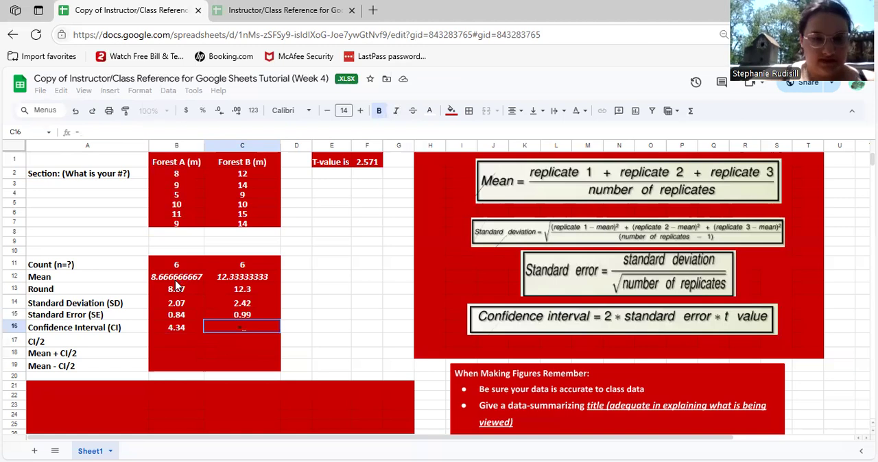
type("2*")
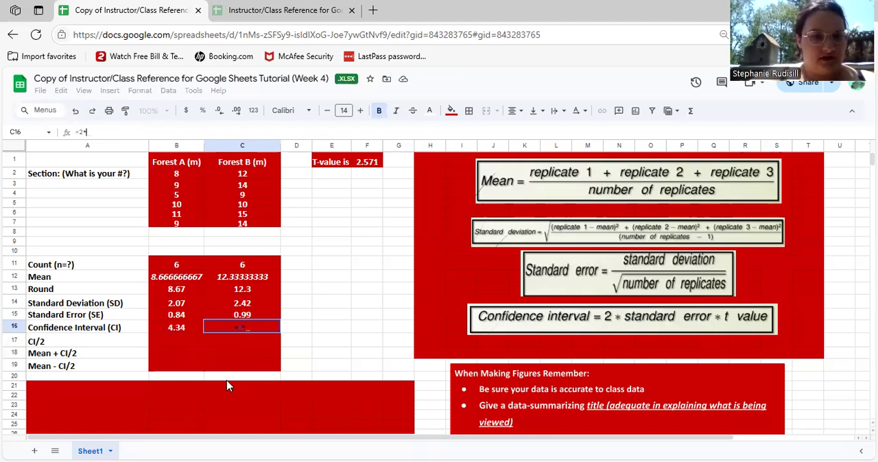
left_click(244, 316)
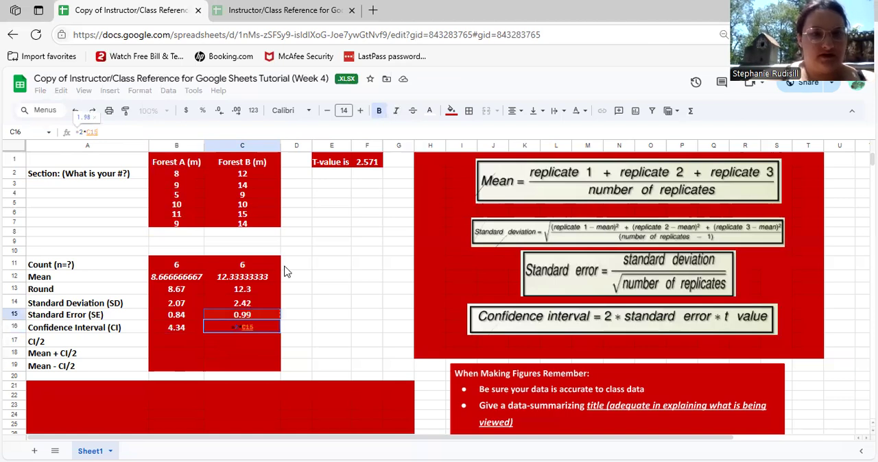
type("*")
left_click(365, 165)
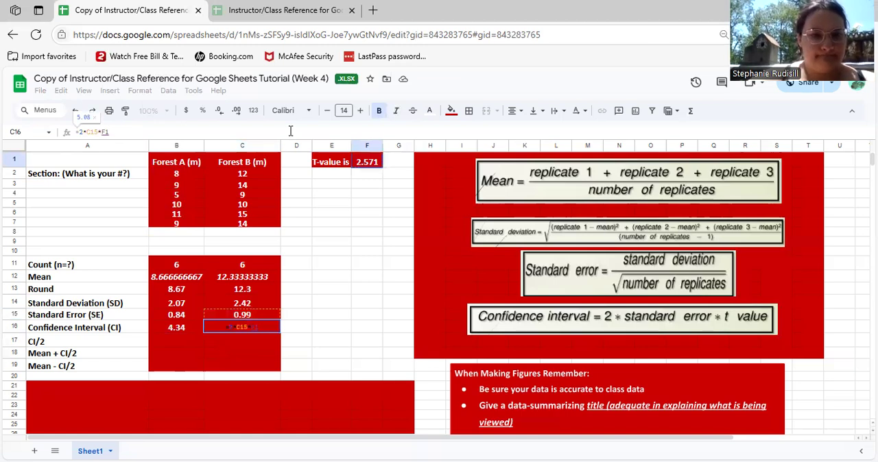
key("Return")
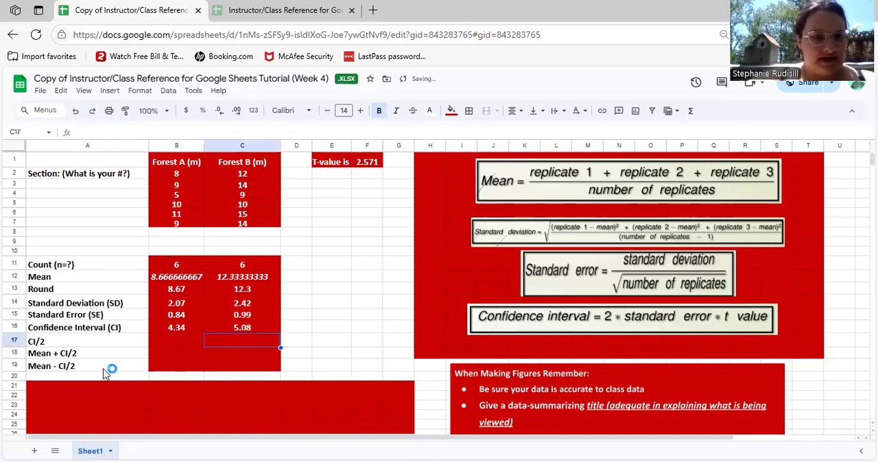
Calculate Forest A's CI/2 in B17 by halving its confidence interval with =B16/2
left_click(173, 340)
double_click(173, 338)
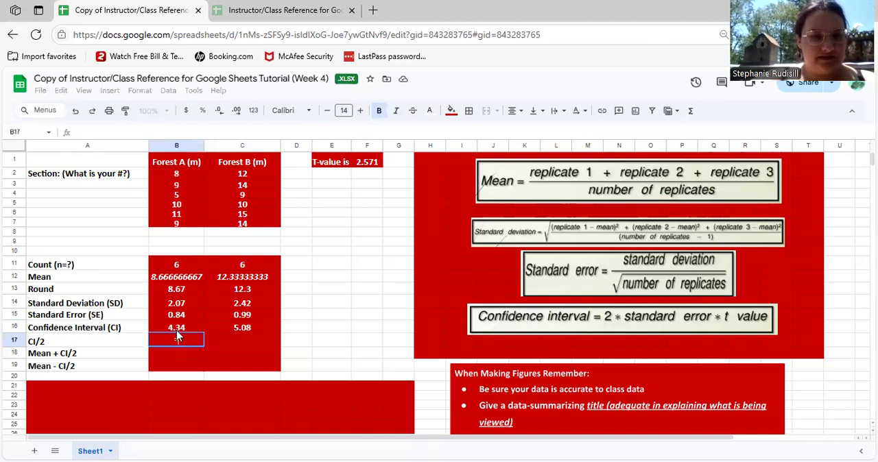
type("=")
left_click(177, 332)
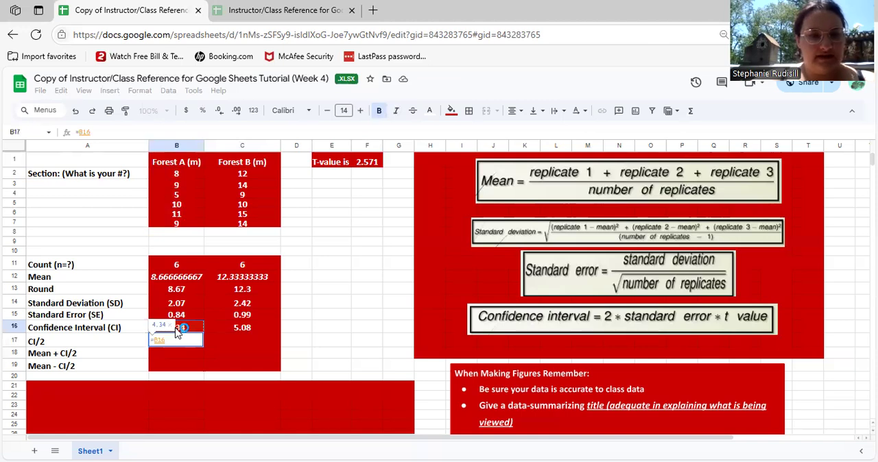
type("/2")
key("Return")
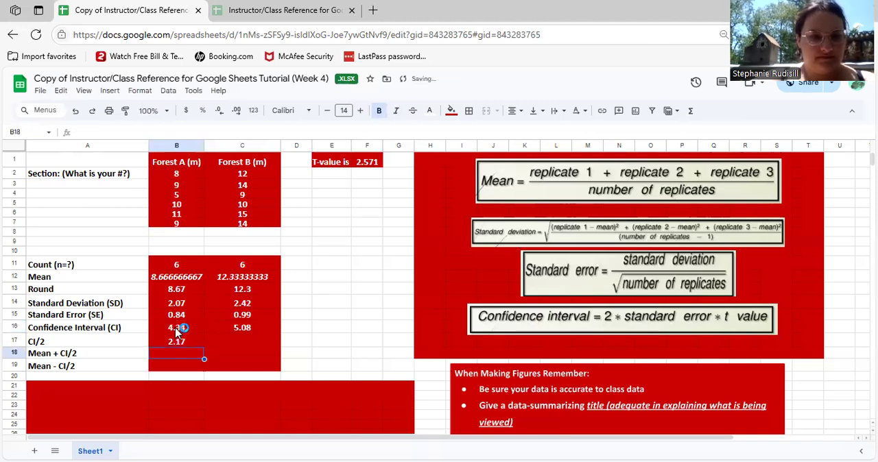
Calculate Forest B's CI/2 in C17 with the formula =C16/2
left_click(237, 343)
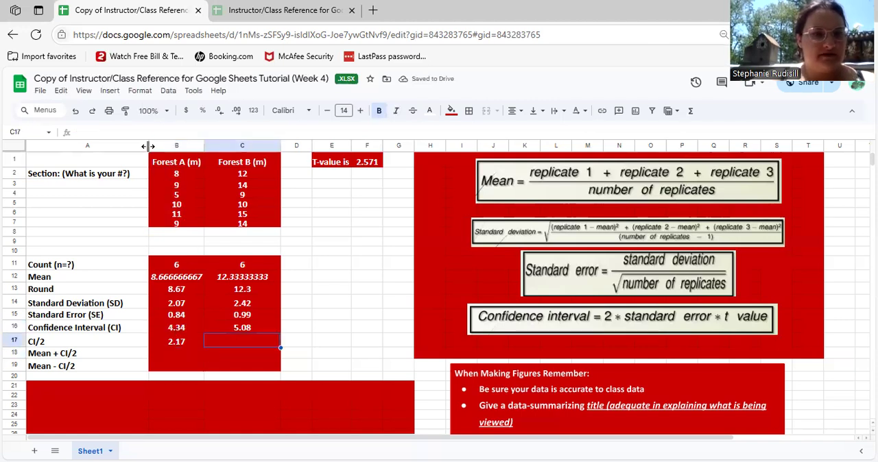
type("=")
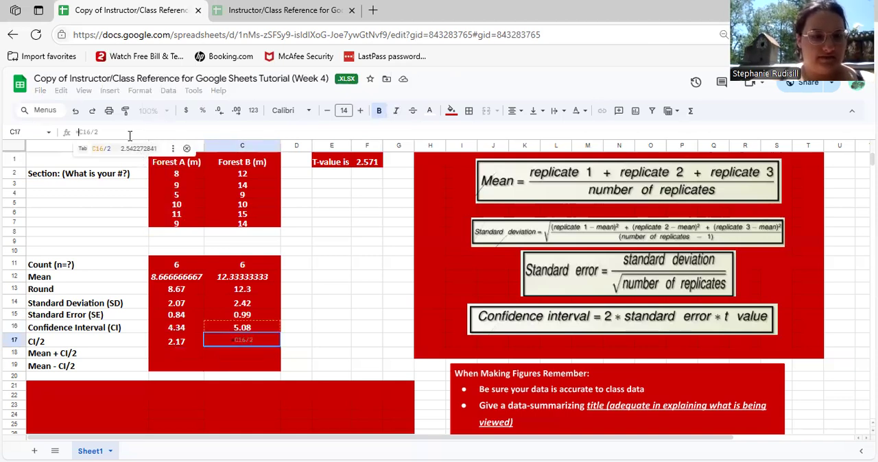
key("Tab")
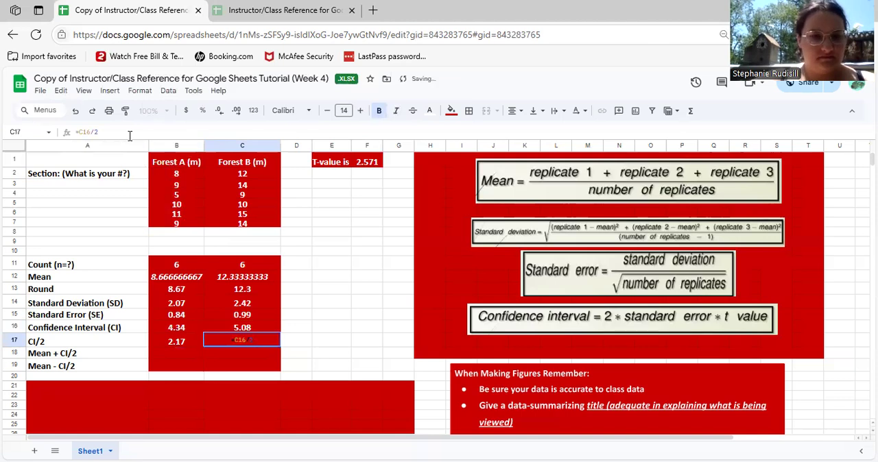
key("Return")
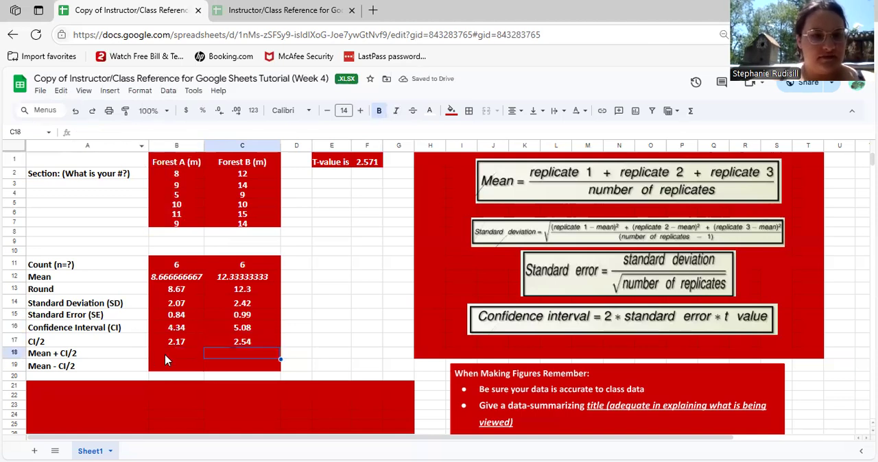
Calculate Forest A's Mean + CI/2 in B18 from the unrounded mean, using =B12+B17
left_click(169, 354)
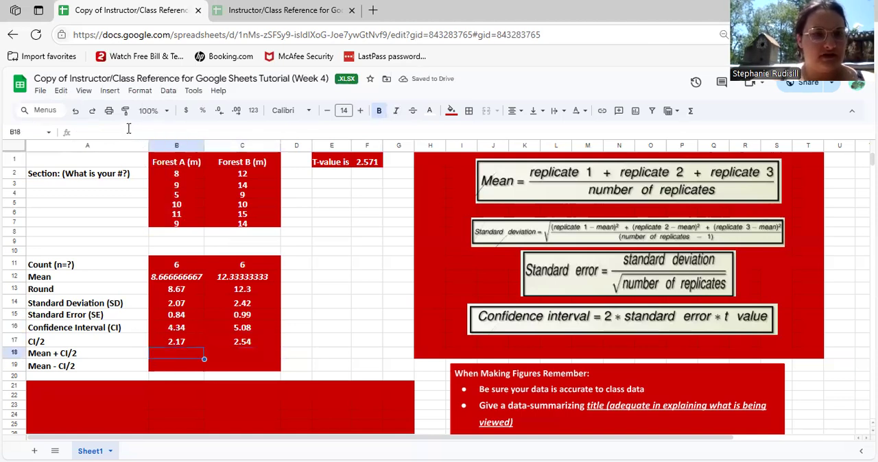
left_click(128, 131)
type("=")
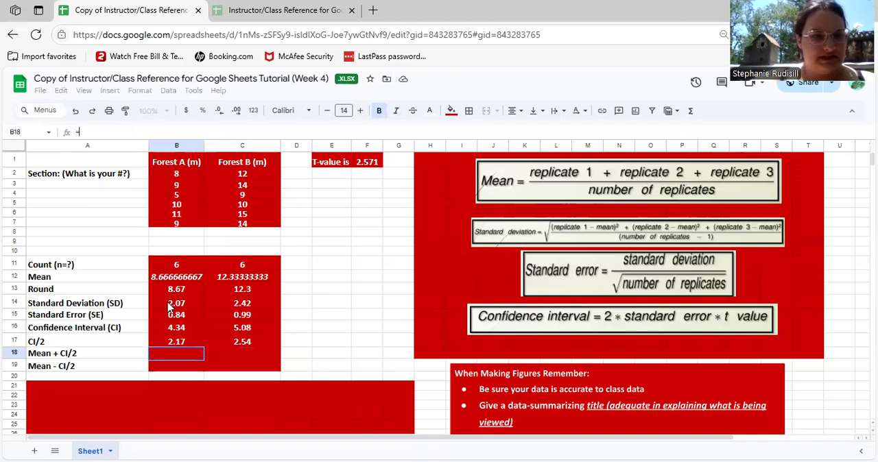
left_click(183, 283)
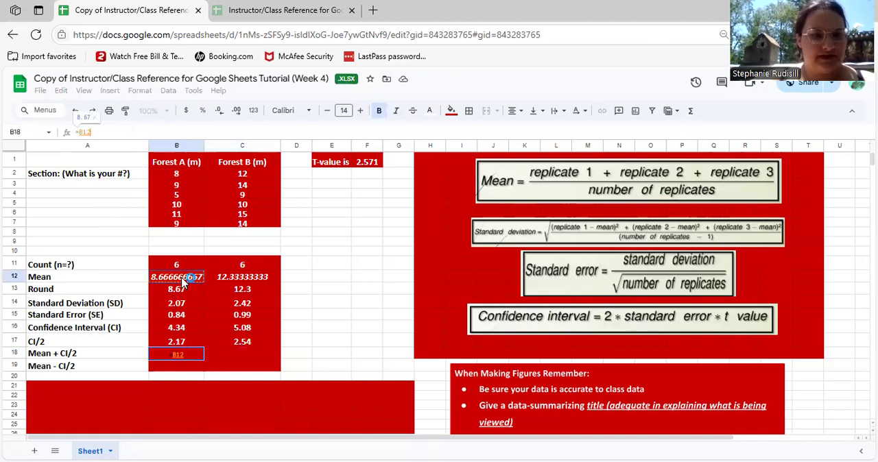
type("+")
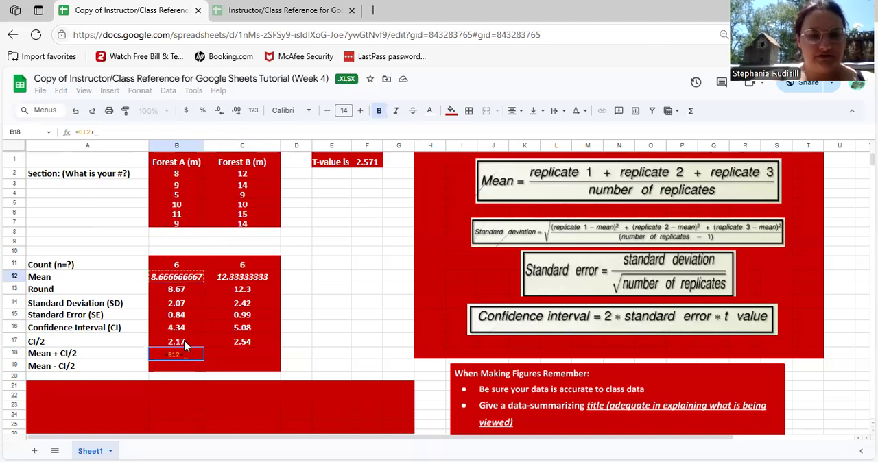
left_click(184, 340)
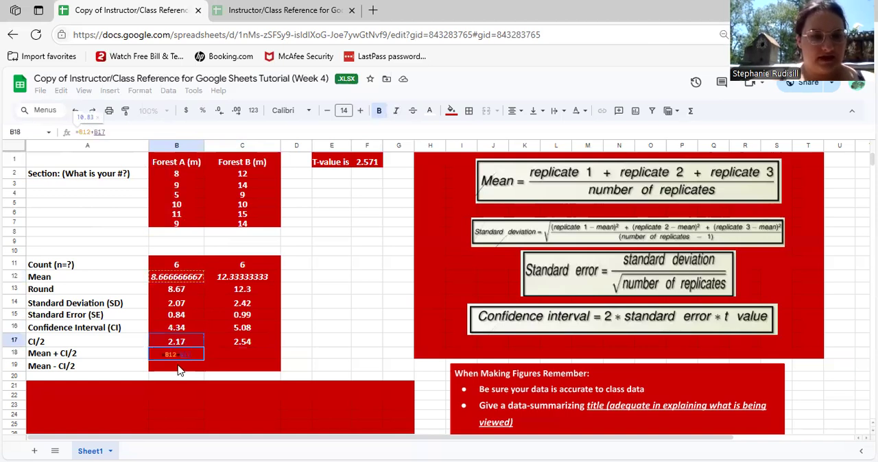
key("Return")
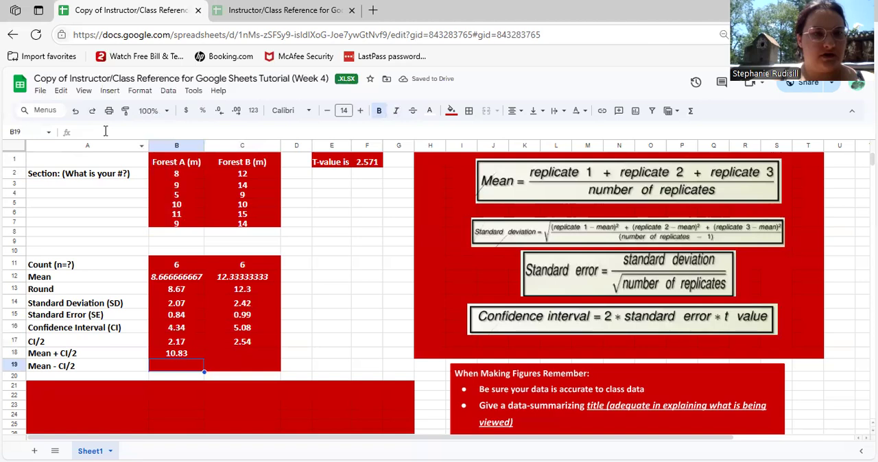
Calculate Forest A's Mean - CI/2 in B19 with the formula =B12-B17
left_click(106, 130)
type("=")
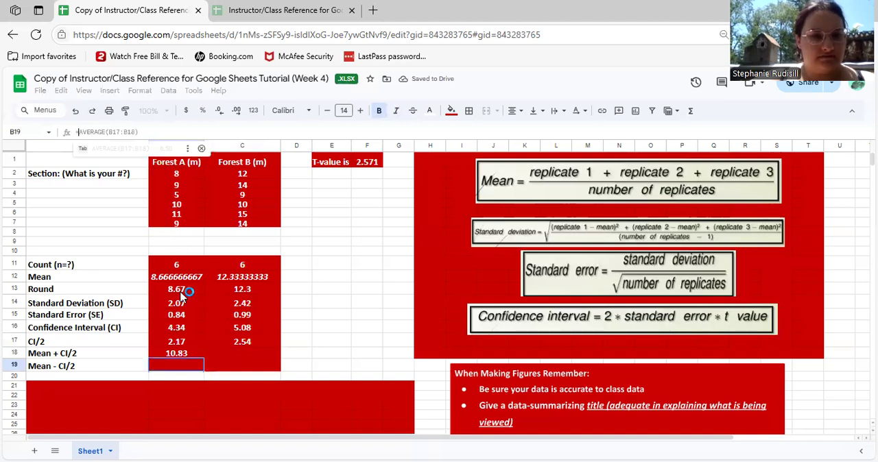
left_click(175, 278)
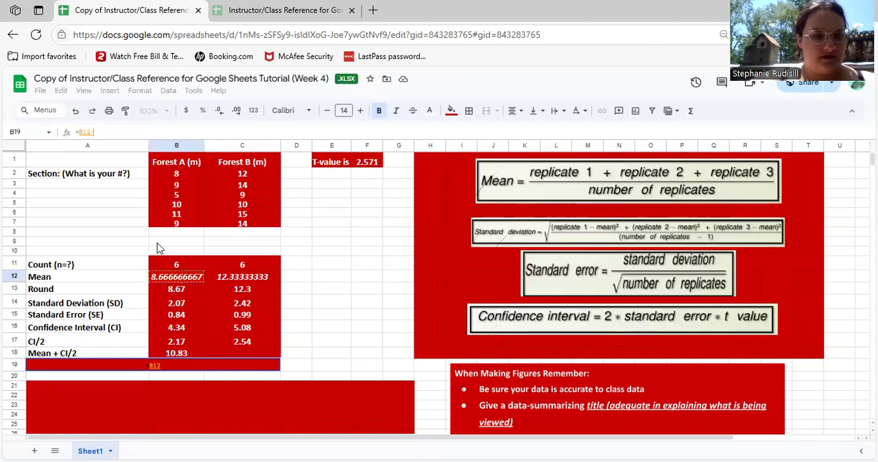
type("-")
left_click(183, 342)
left_click(183, 343)
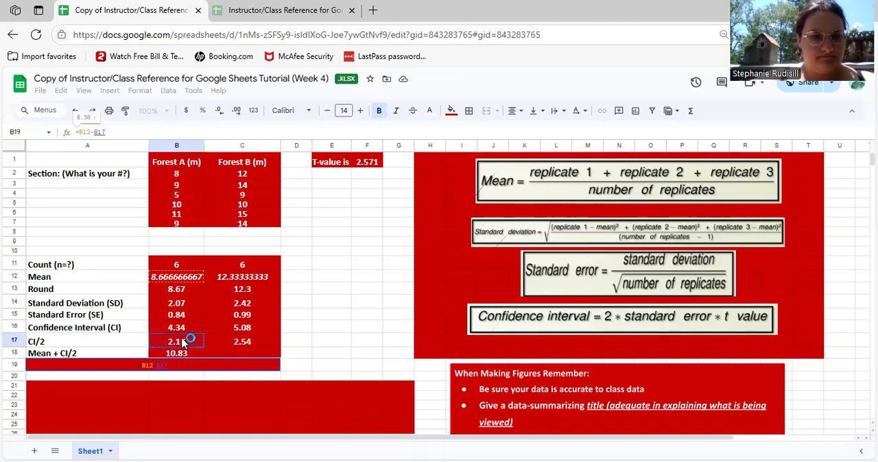
key("Return")
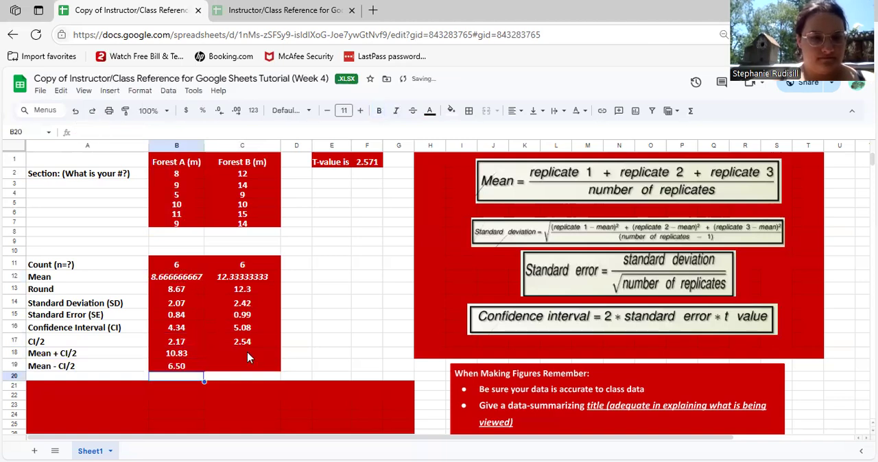
Calculate Forest B's Mean + CI/2 in C18 from the unrounded mean with the formula =C12+C17
left_click(245, 352)
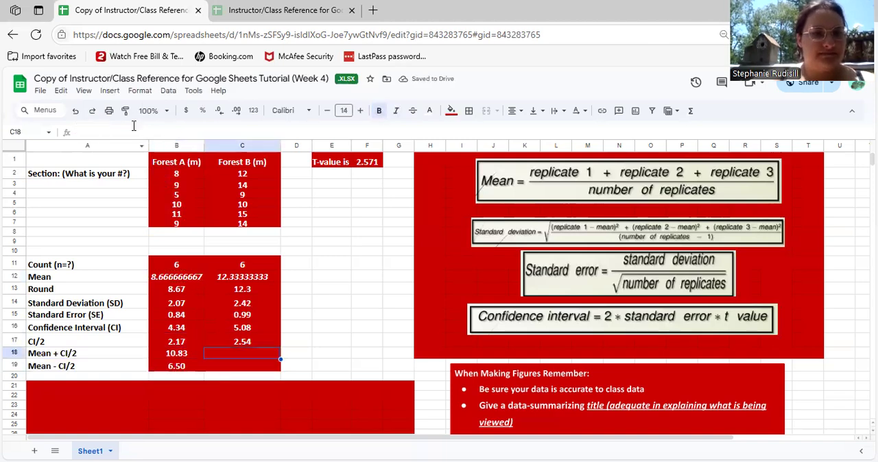
type("=")
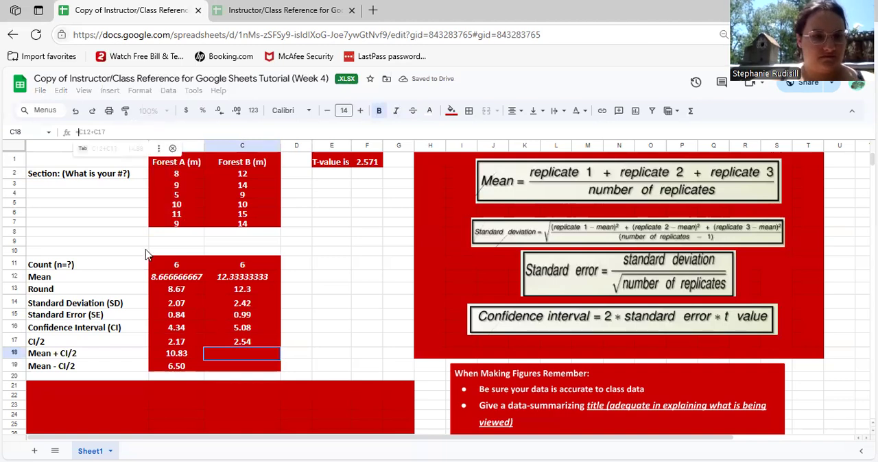
left_click(242, 277)
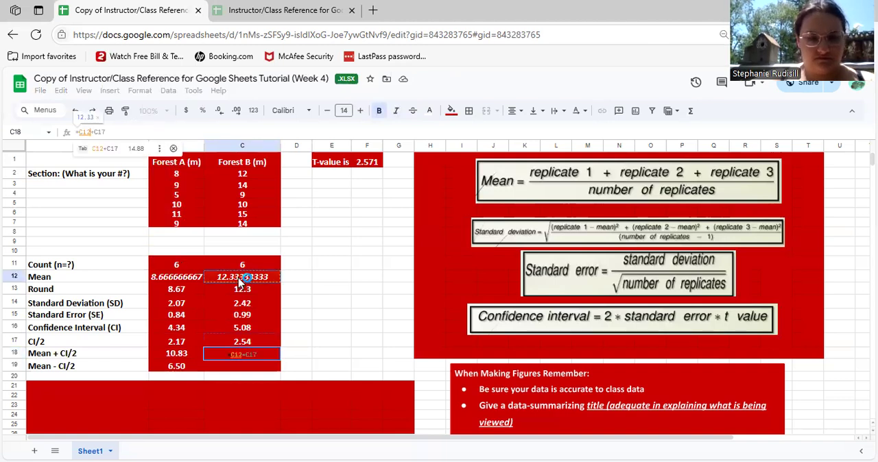
left_click(238, 346)
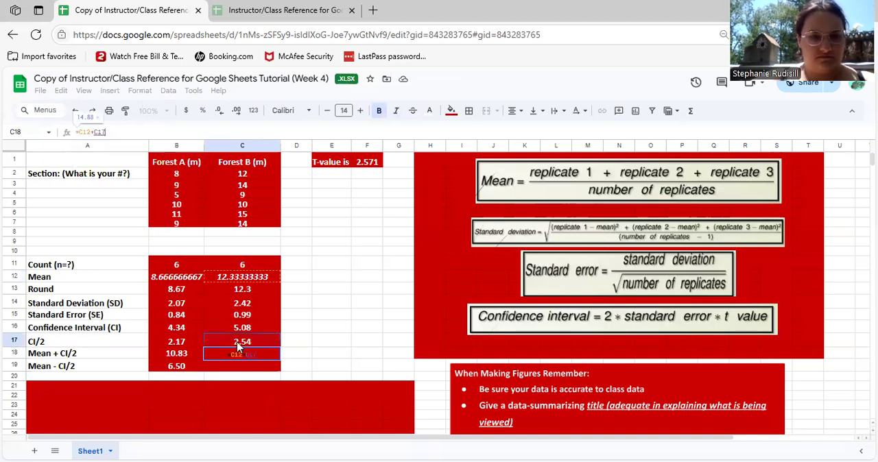
key("Return")
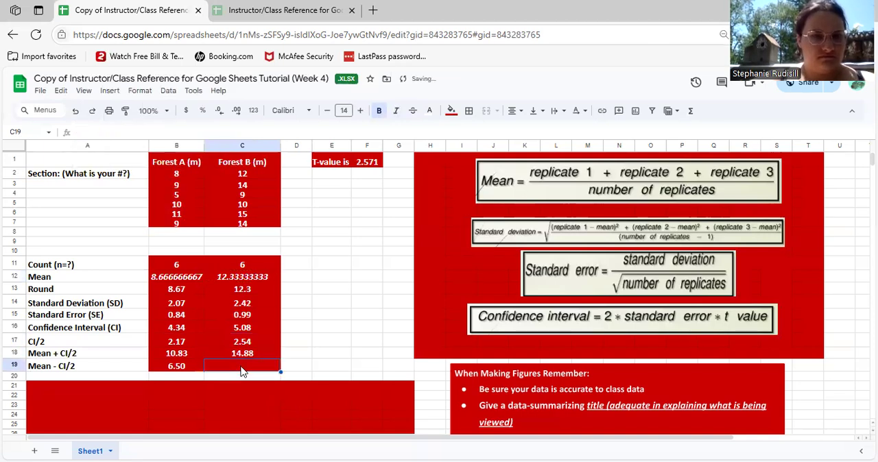
Calculate Forest B's Mean - CI/2 in C19 with the formula =C12-C17
left_click(159, 128)
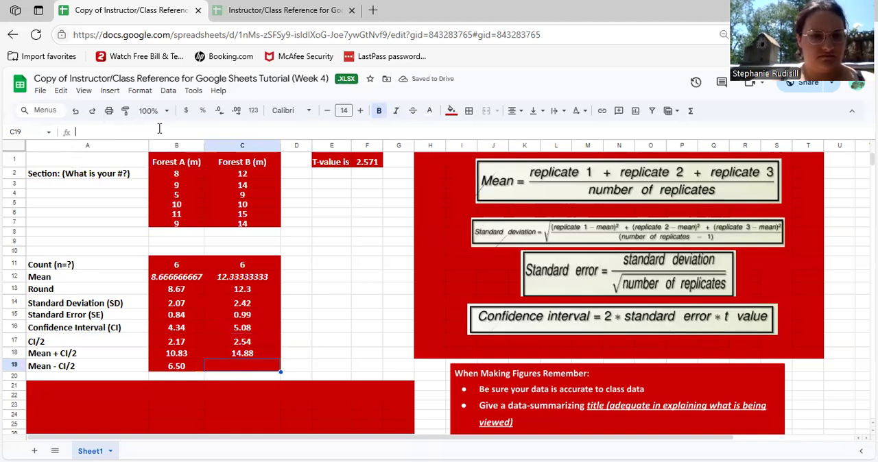
type("=")
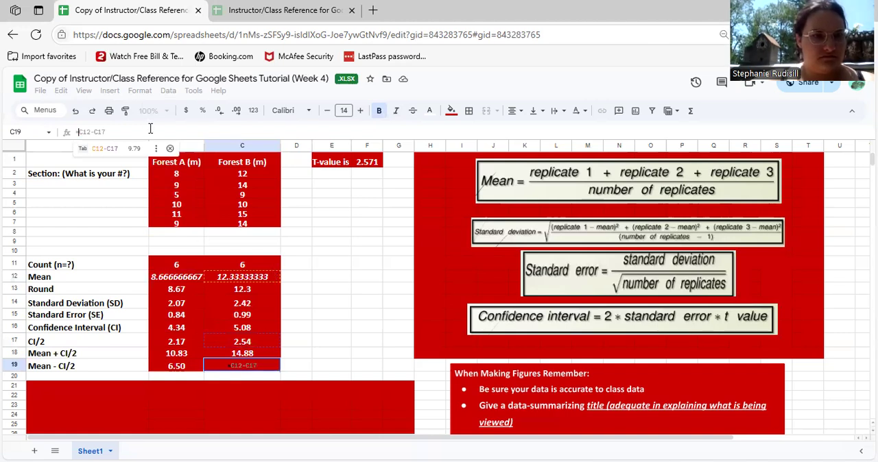
key("Tab")
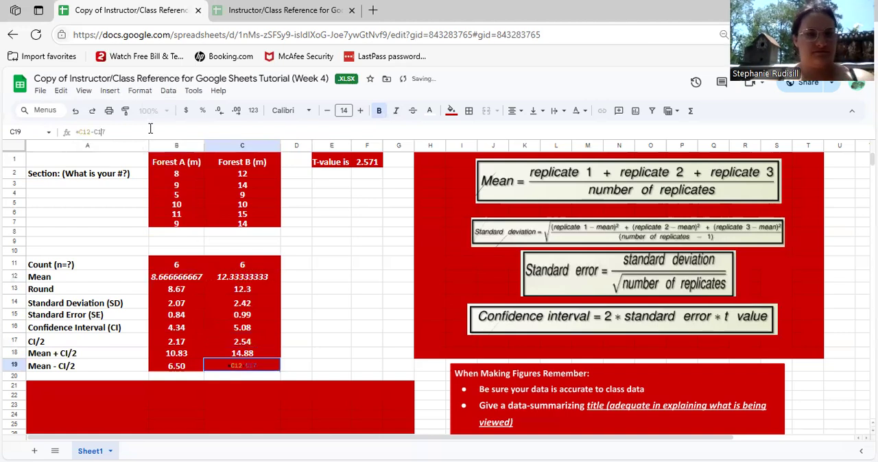
key("Return")
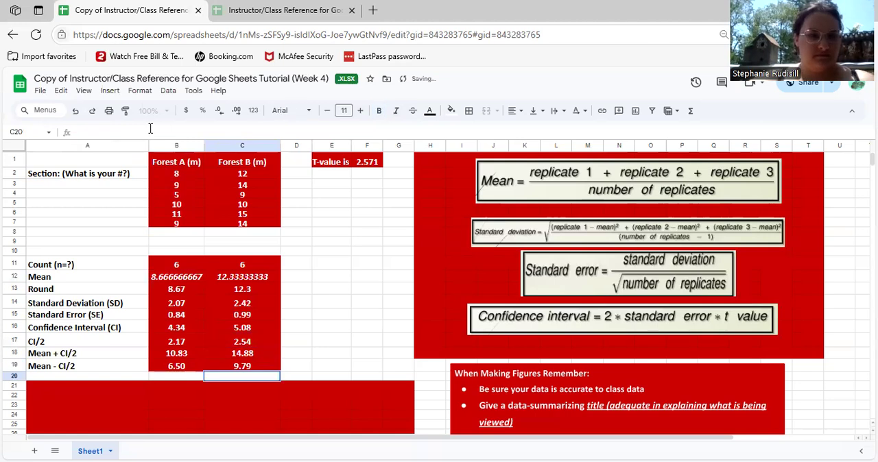
left_click(345, 282)
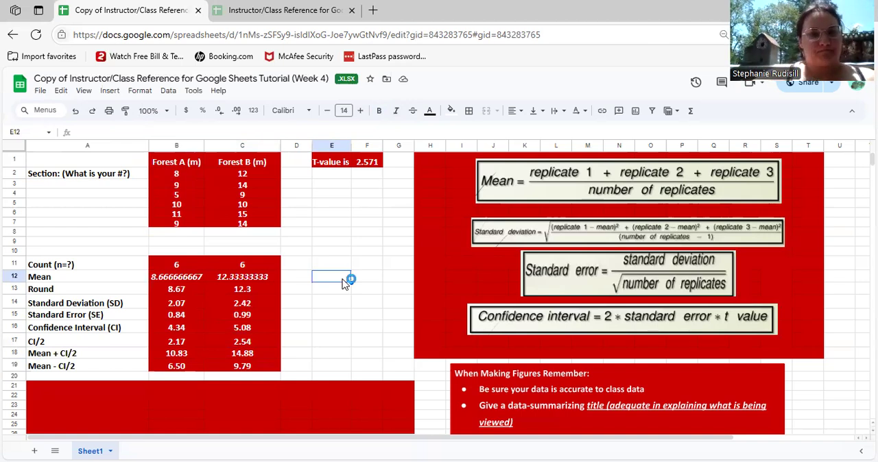
Insert a column chart of the two unrounded means in B12:C12 and stop using column B as labels
scroll(344, 284, "down", 2)
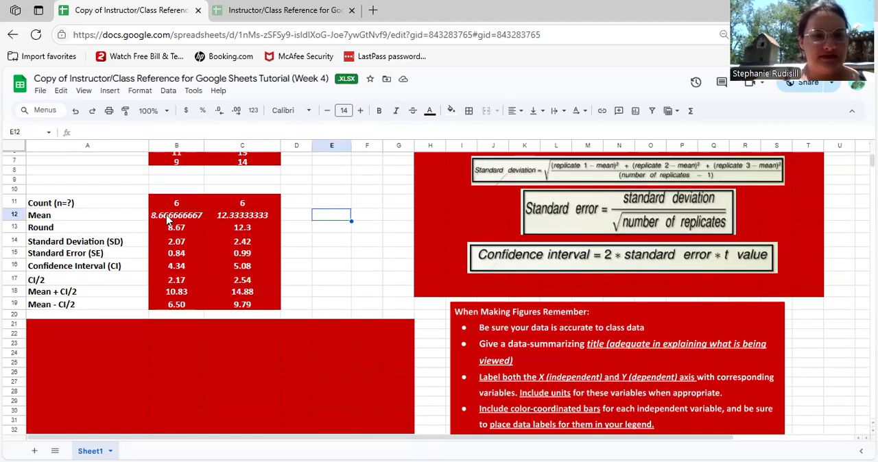
left_click_drag(176, 215, 233, 218)
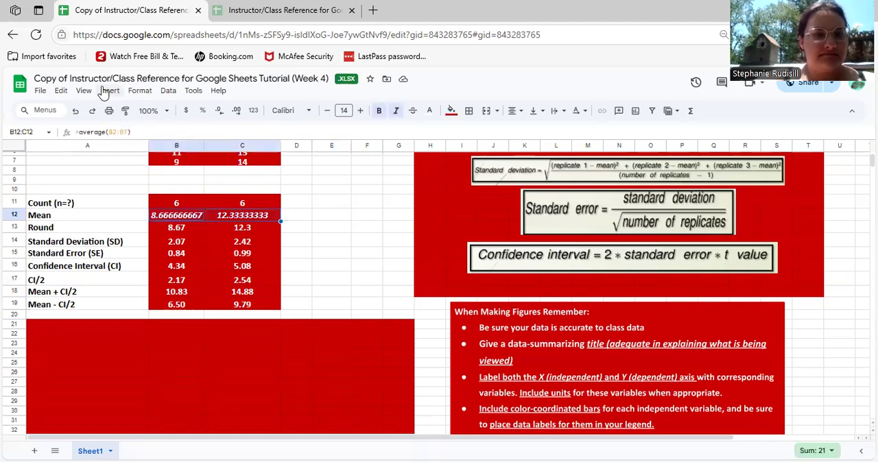
left_click(104, 91)
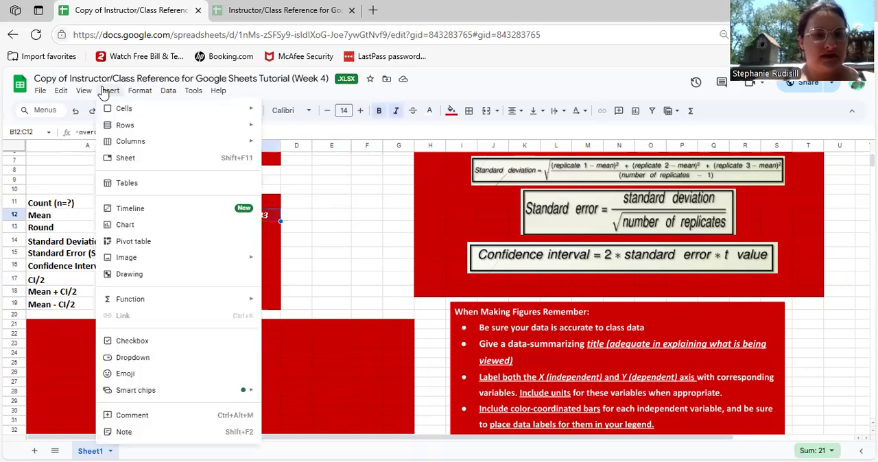
left_click(125, 225)
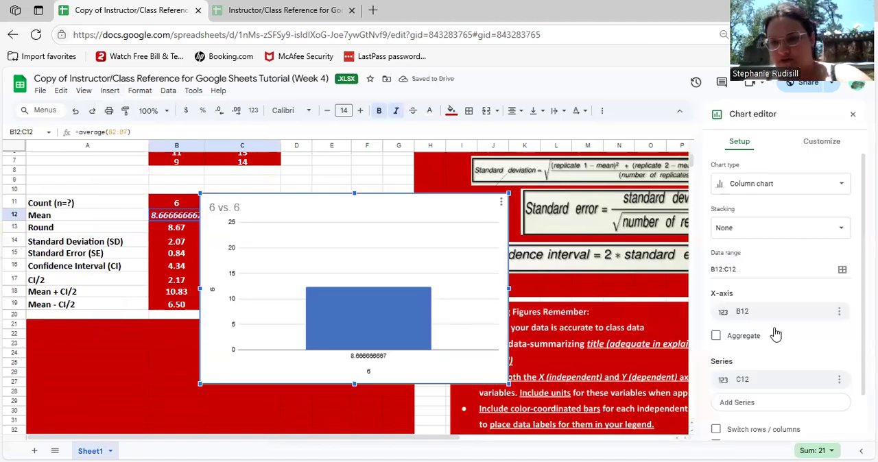
scroll(775, 334, "down", 1)
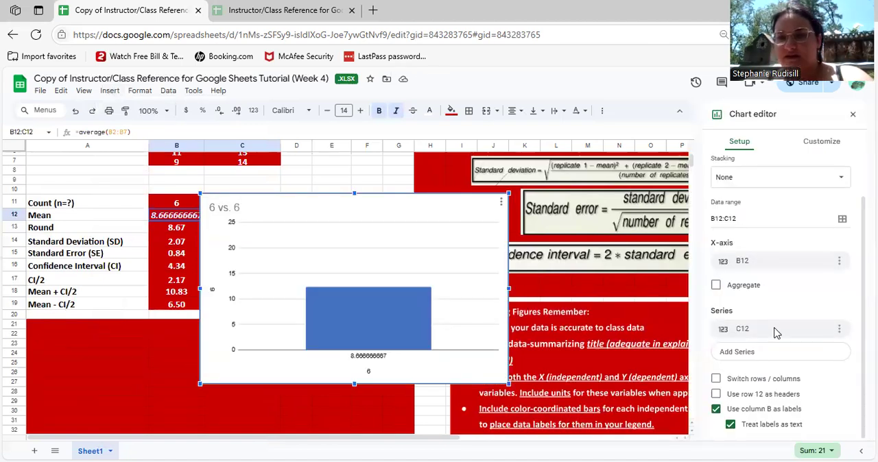
left_click(716, 410)
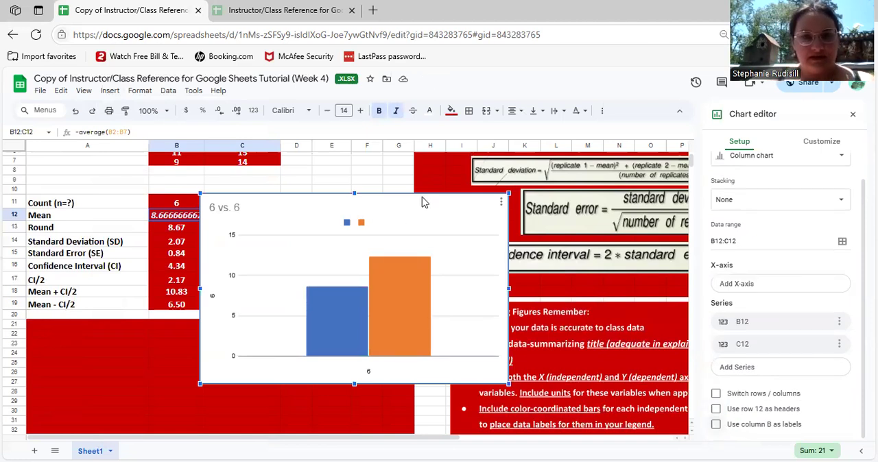
Move the chart below the statistics table, onto the red area starting at row 21
left_click_drag(389, 324, 281, 450)
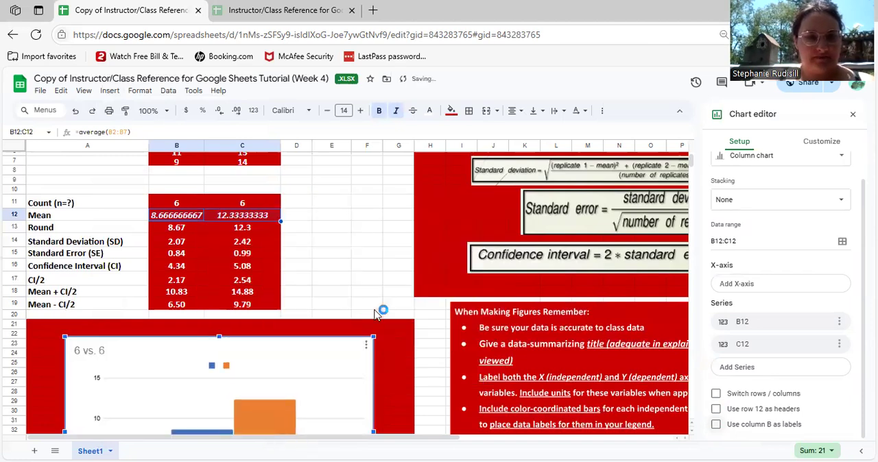
scroll(375, 314, "down", 2)
scroll(376, 314, "down", 1)
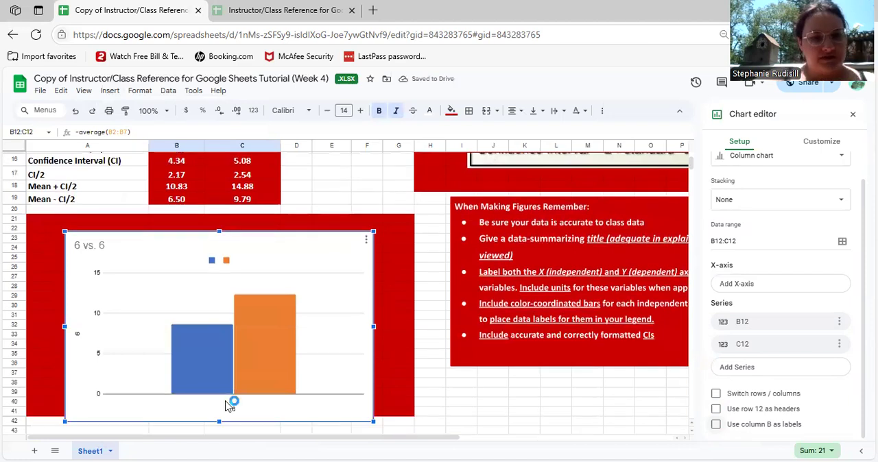
Clear the text of the chart's horizontal axis title
left_click(237, 408)
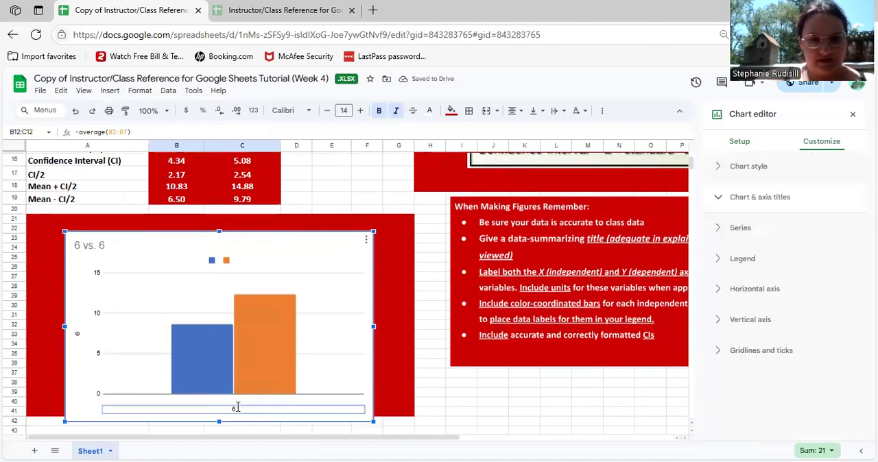
double_click(238, 407)
key("BackSpace")
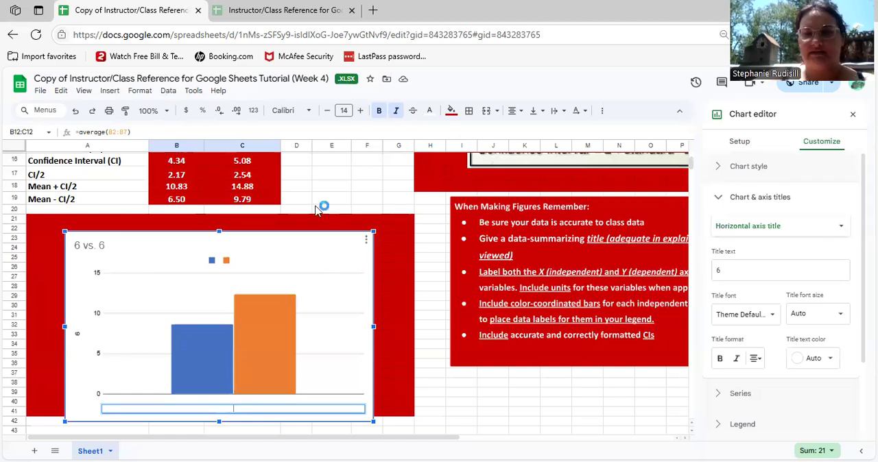
Review the data table, then examine the original Instructor/Class Reference spreadsheet and its chart area for comparison
scroll(364, 197, "up", 2)
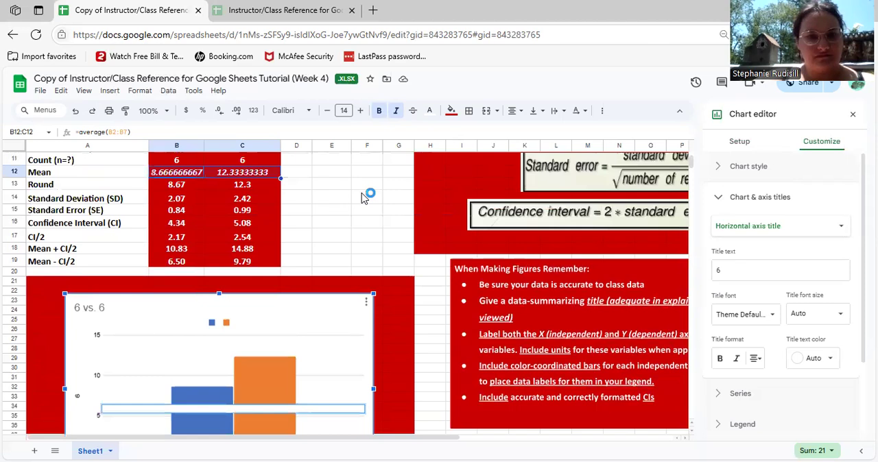
scroll(364, 197, "up", 3)
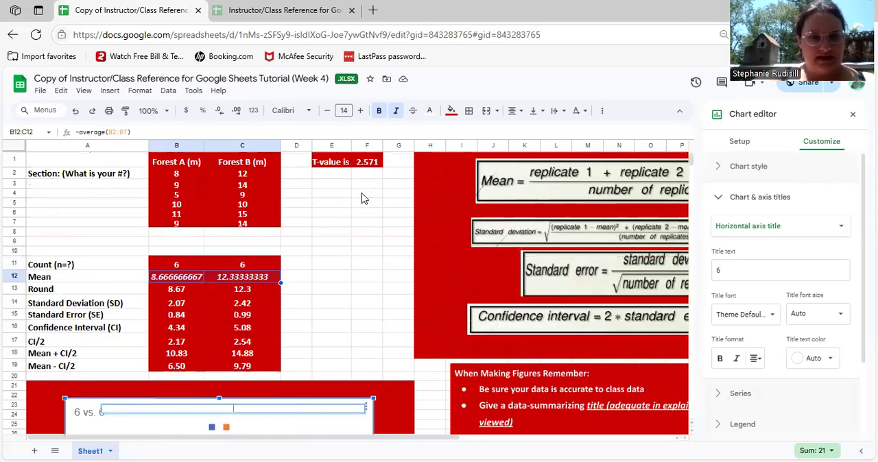
scroll(365, 198, "down", 1)
scroll(364, 197, "up", 1)
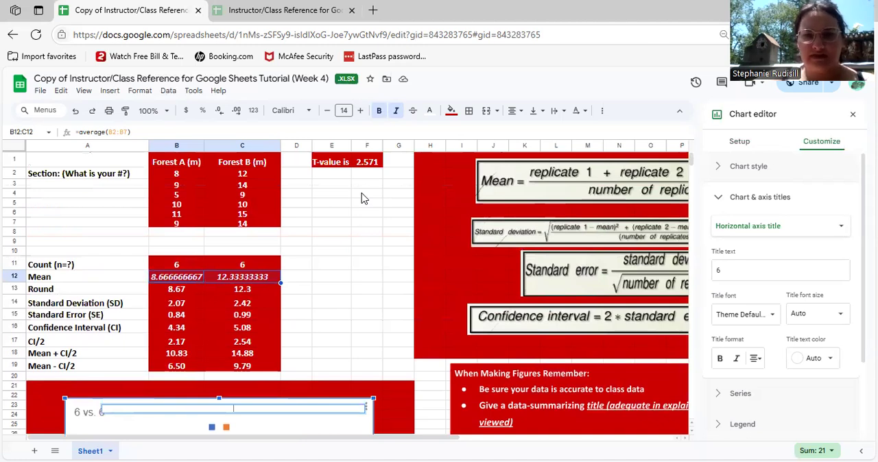
key("ctrl+Tab")
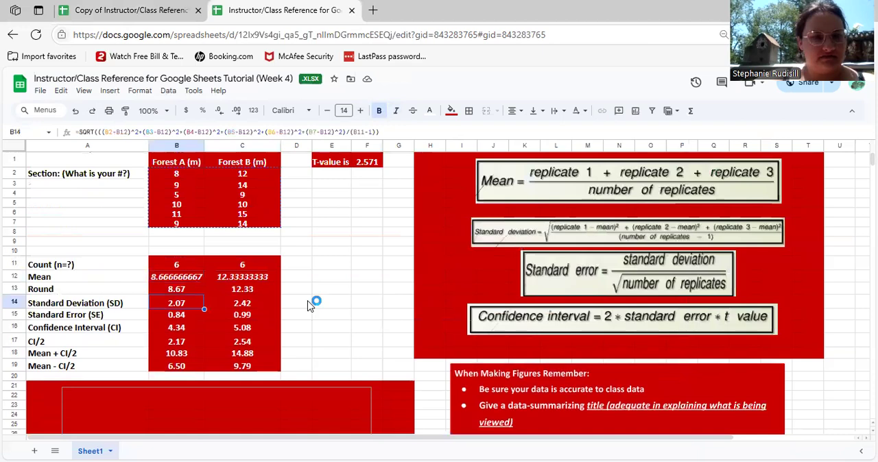
scroll(308, 302, "down", 3)
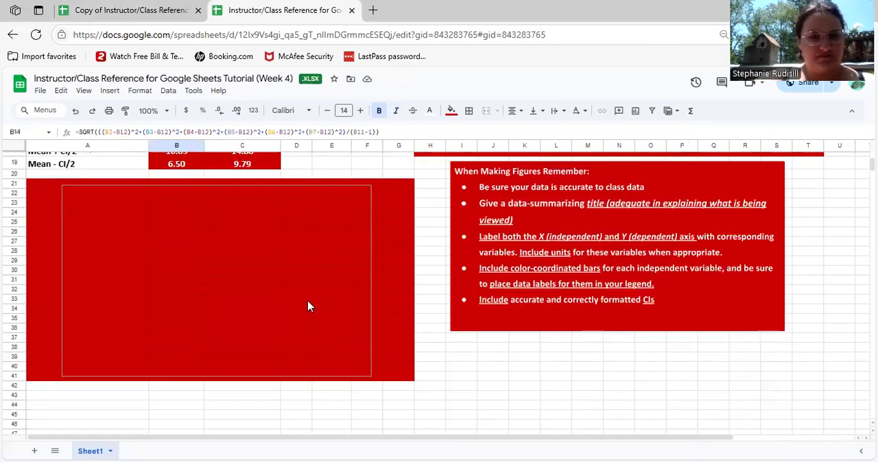
scroll(307, 306, "up", 2)
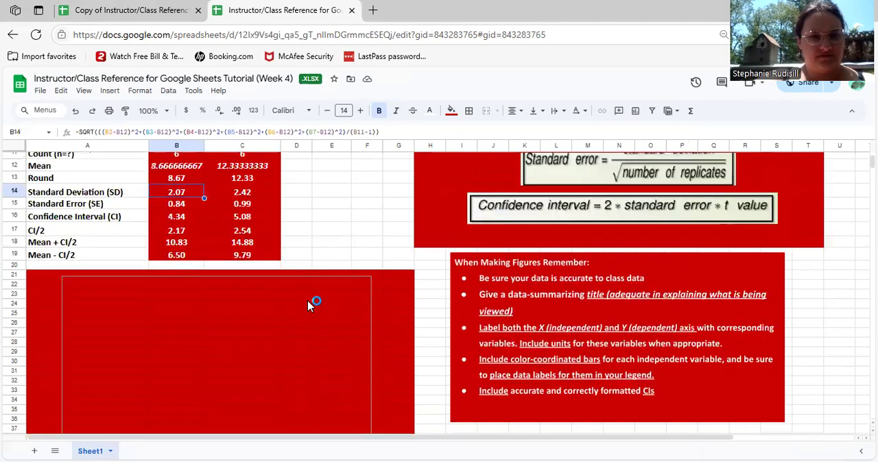
scroll(307, 306, "up", 2)
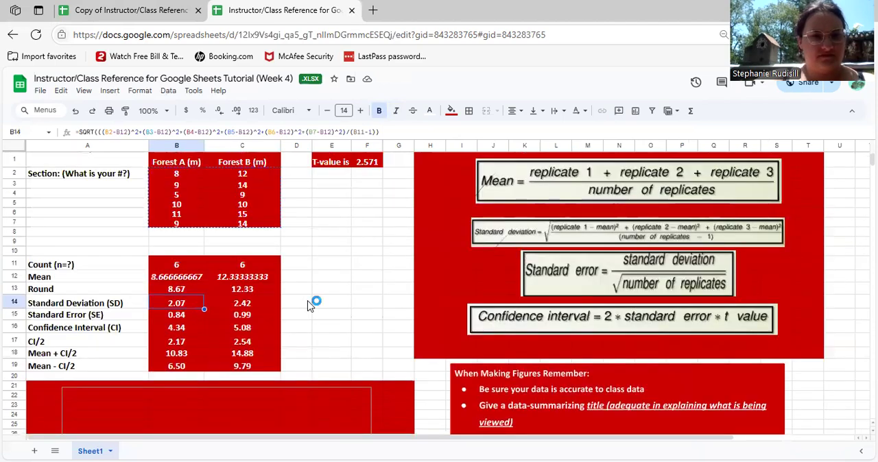
scroll(309, 305, "down", 1)
scroll(308, 306, "up", 1)
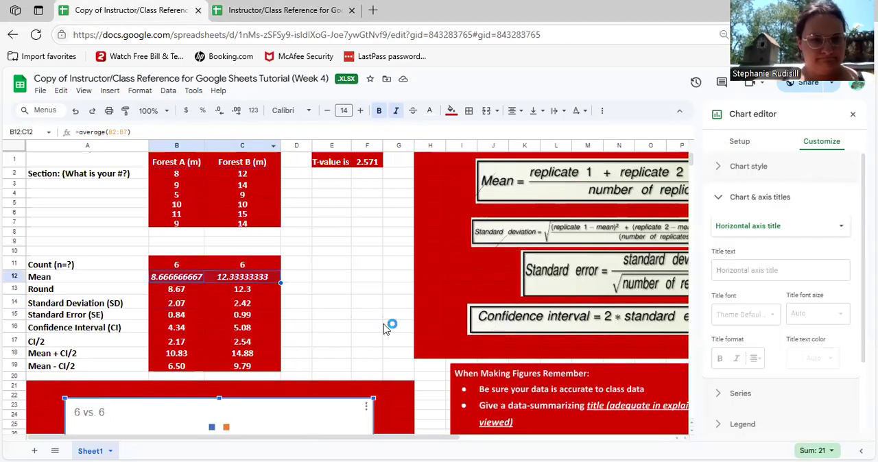
Return to the copied spreadsheet and set the chart's horizontal axis title to "Forest"
scroll(386, 329, "down", 3)
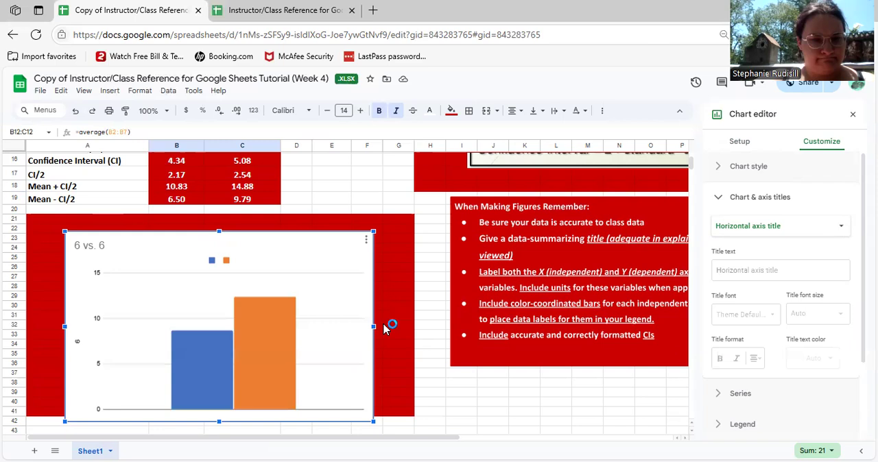
scroll(268, 350, "down", 2)
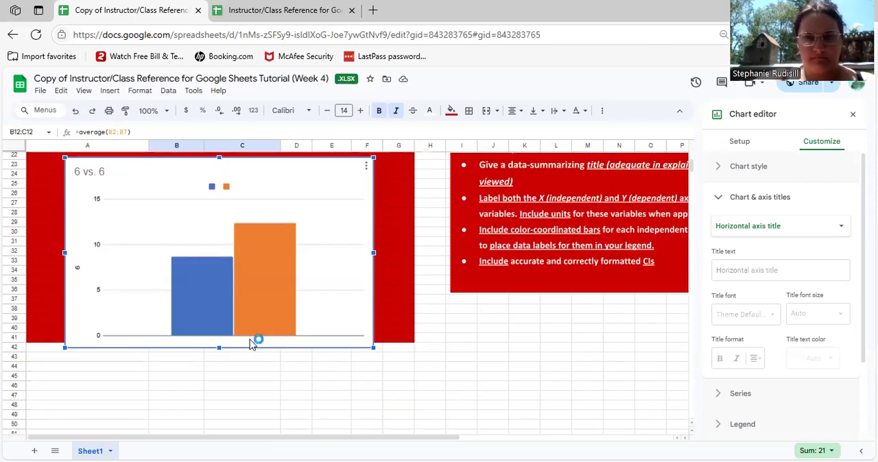
left_click(775, 269)
type("F")
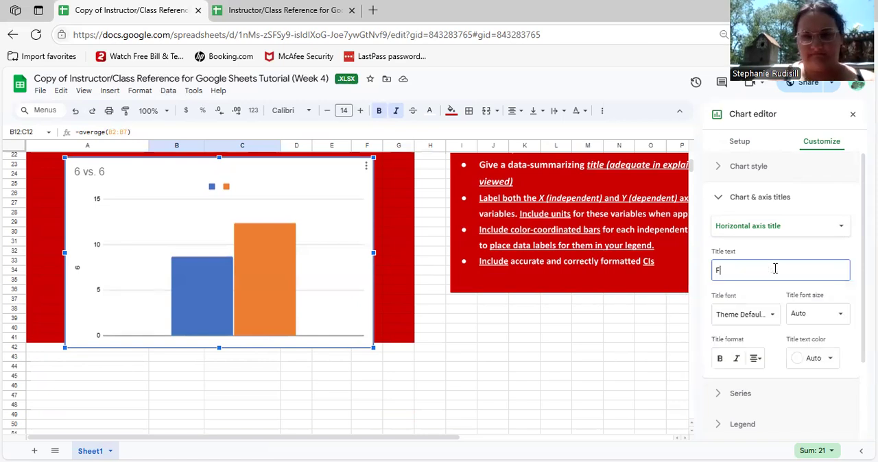
type("orest")
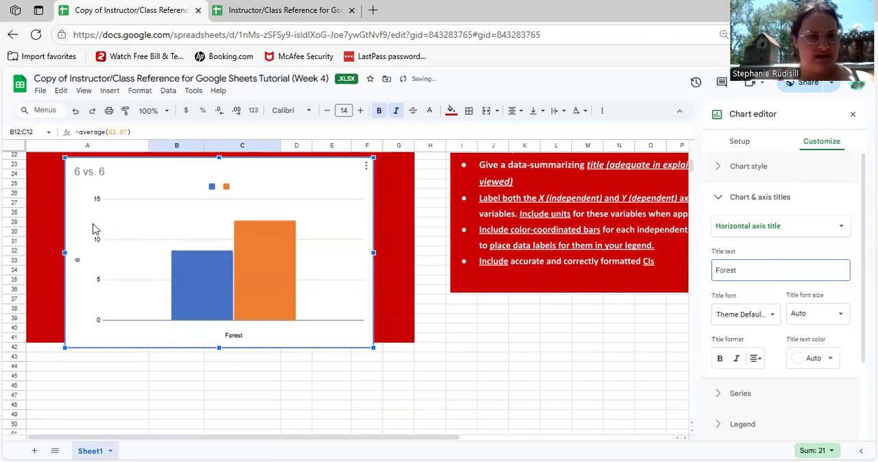
Clear the text of the chart's vertical axis title
left_click(79, 256)
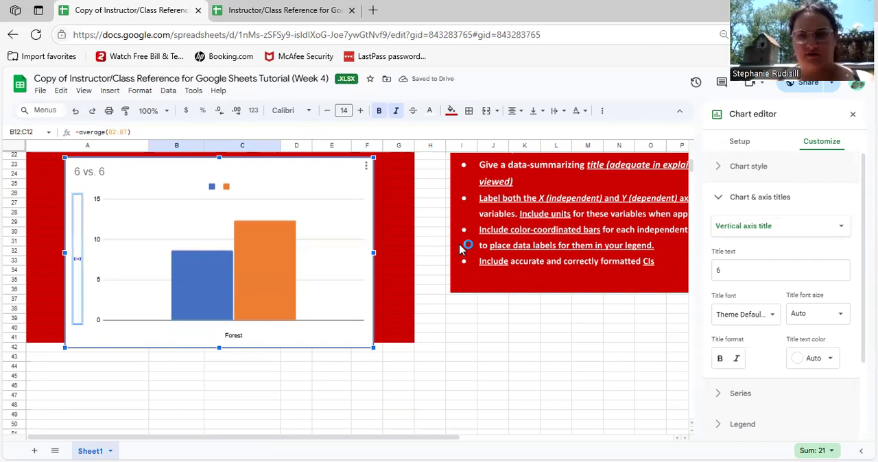
left_click(786, 273)
type("6")
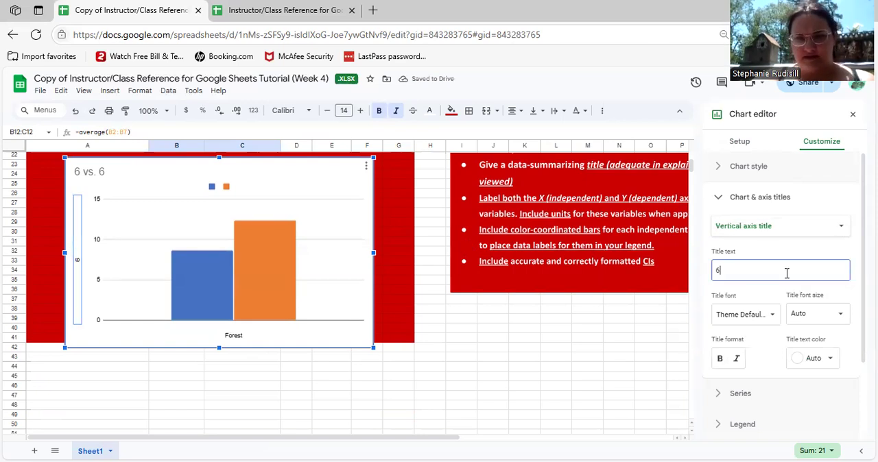
key("BackSpace")
type("Tree")
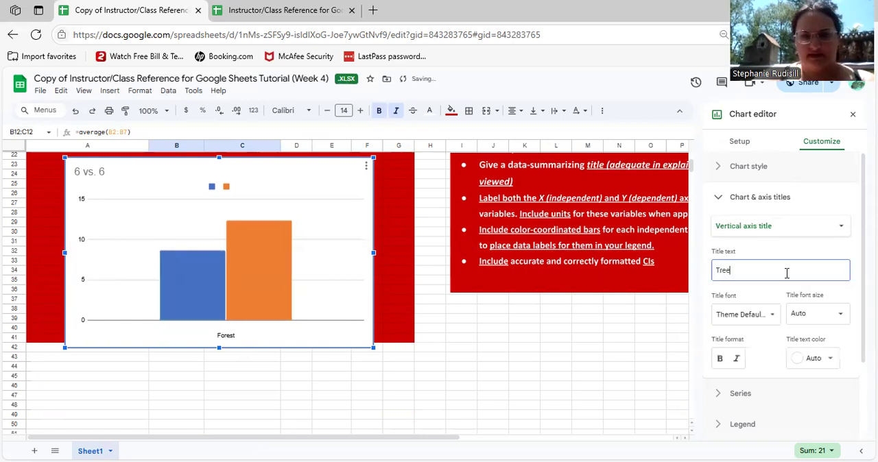
key("BackSpace")
key("BackSpace")
key("BackSpace")
key("BackSpace")
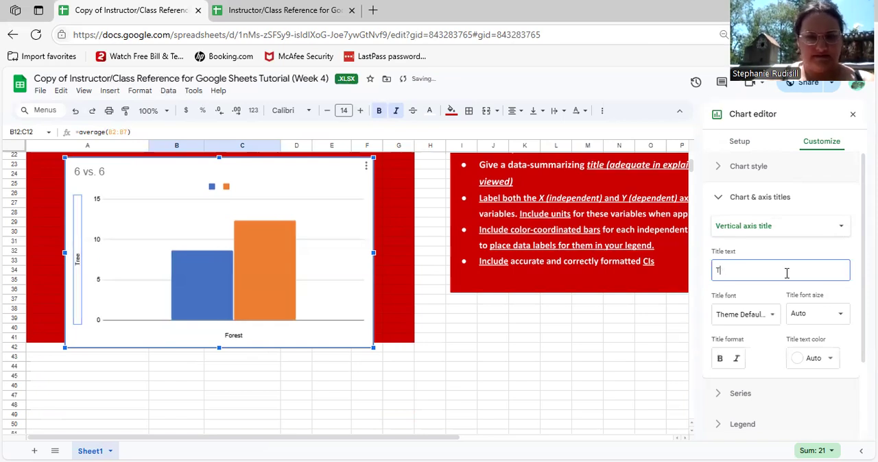
key("BackSpace")
Set the chart's vertical axis title to "Average Tree Height (m)"
type("Aver")
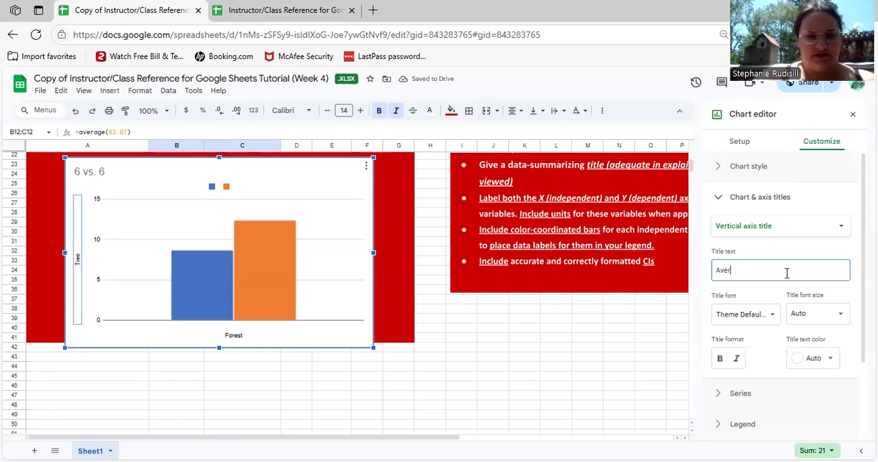
type("age Tree Hei")
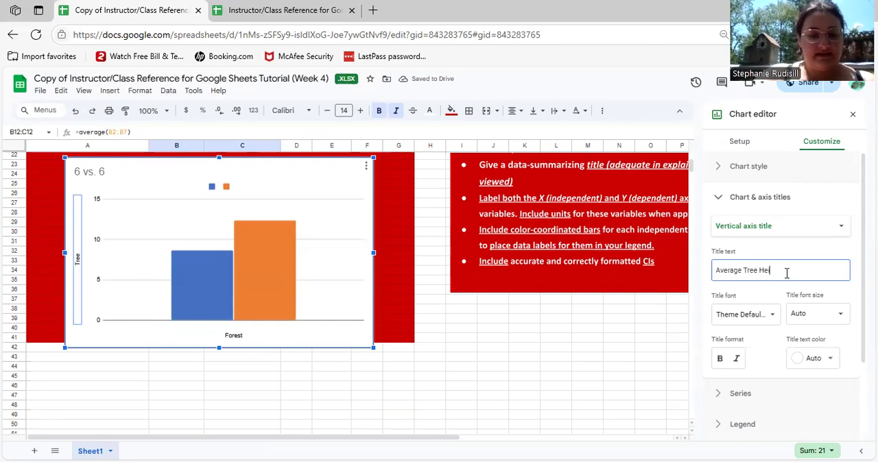
type("ght (m)")
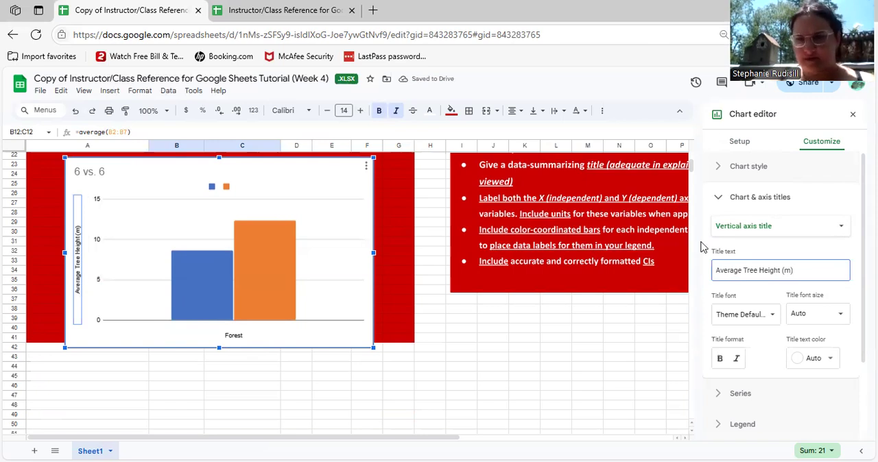
Format the vertical axis title with font size 16, bold and black text
left_click(842, 317)
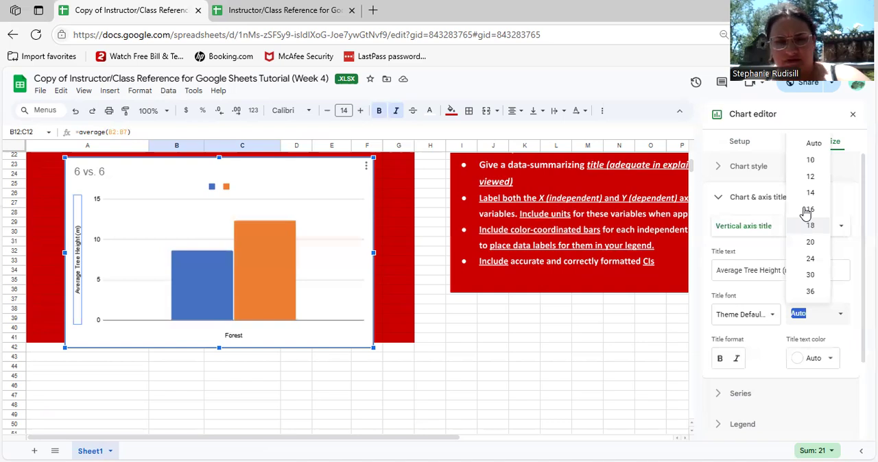
left_click(806, 210)
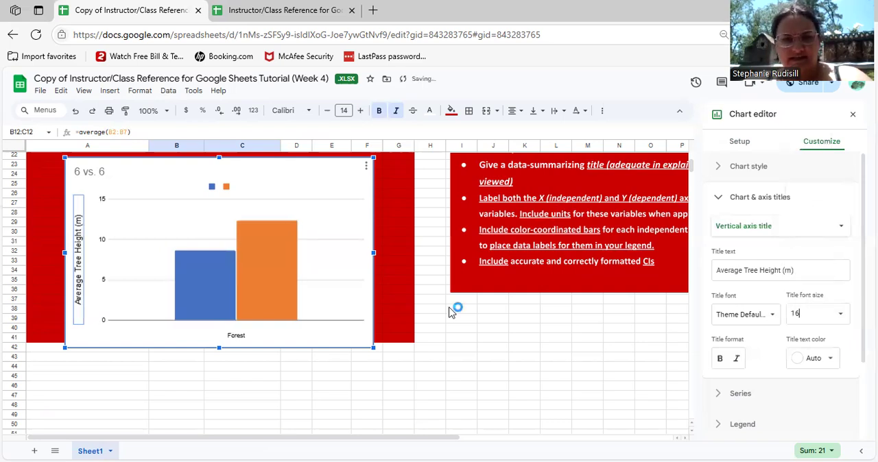
left_click(719, 363)
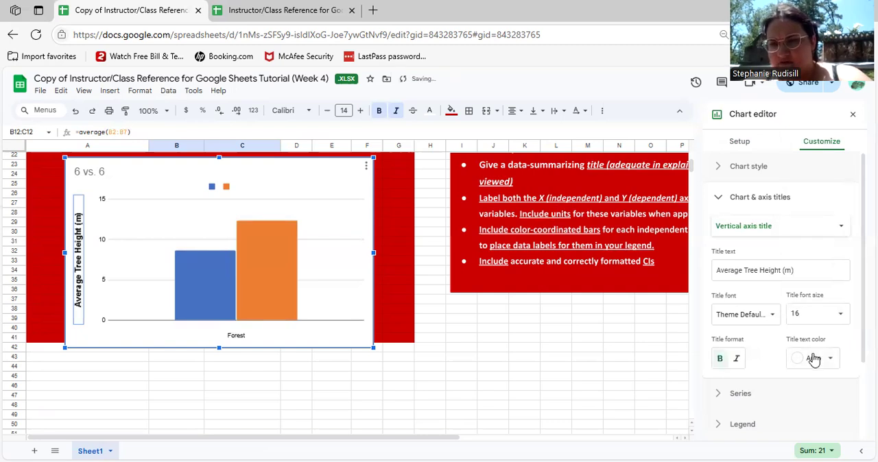
left_click(813, 358)
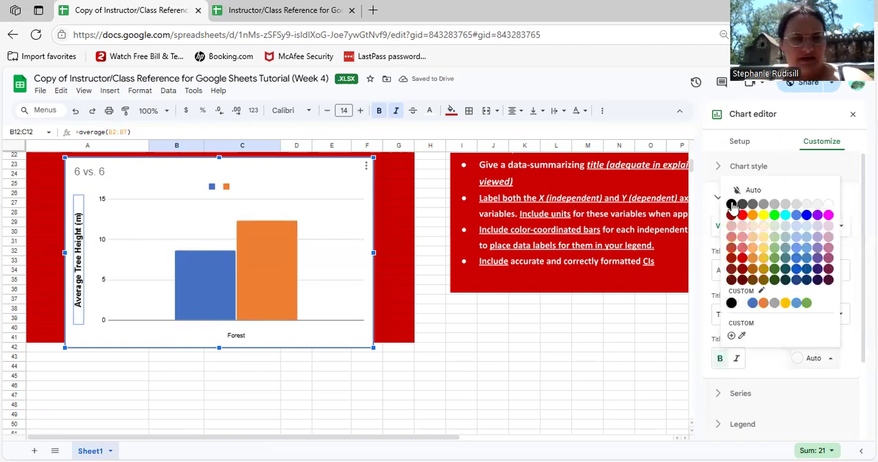
Format the "Forest" horizontal axis title with font size 16, bold and black text
left_click(240, 336)
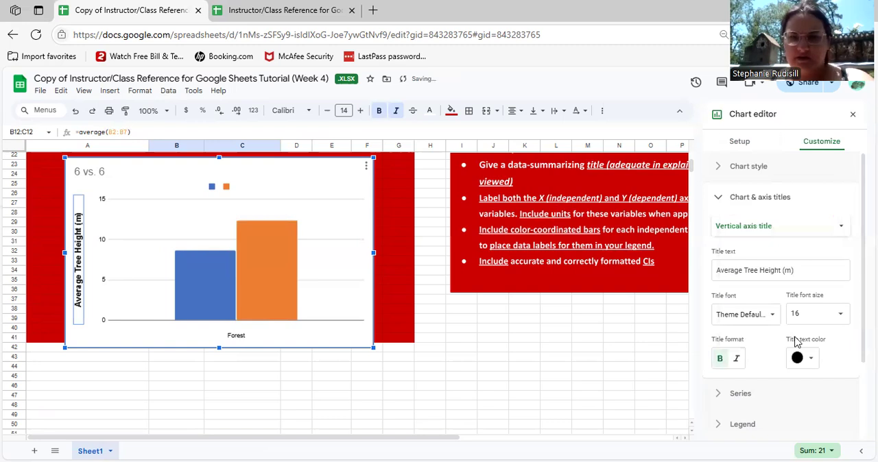
left_click(841, 317)
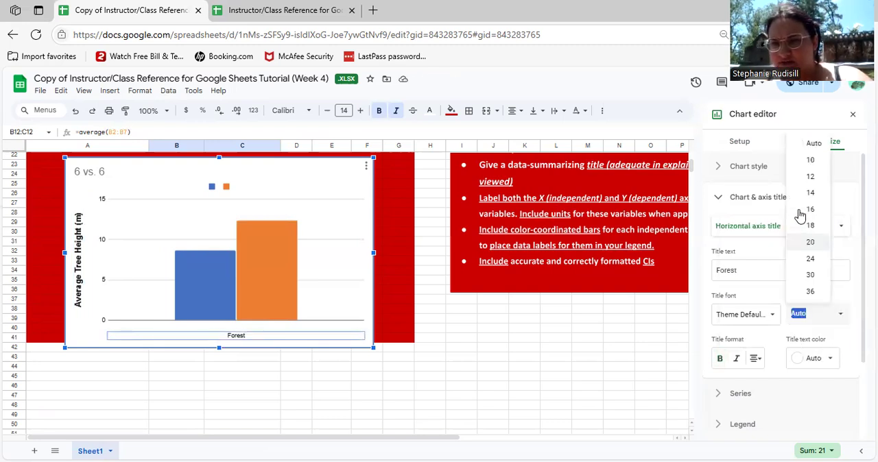
left_click(804, 210)
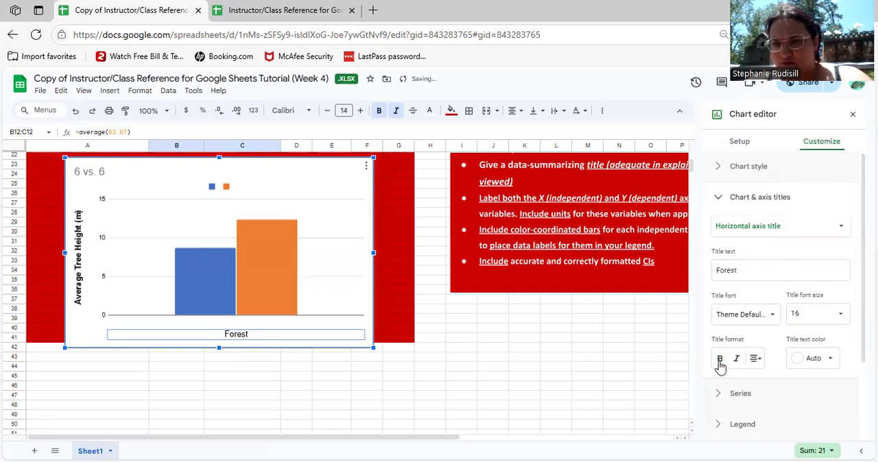
left_click(812, 358)
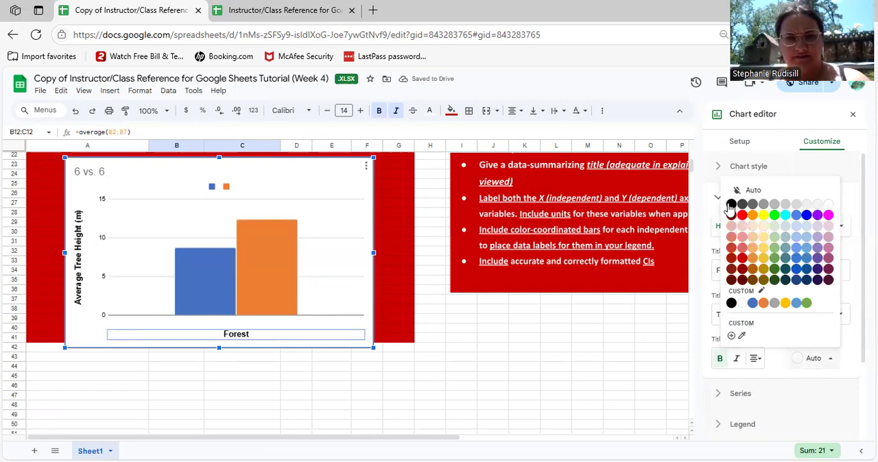
Show the axis line on the chart's vertical axis
left_click(103, 275)
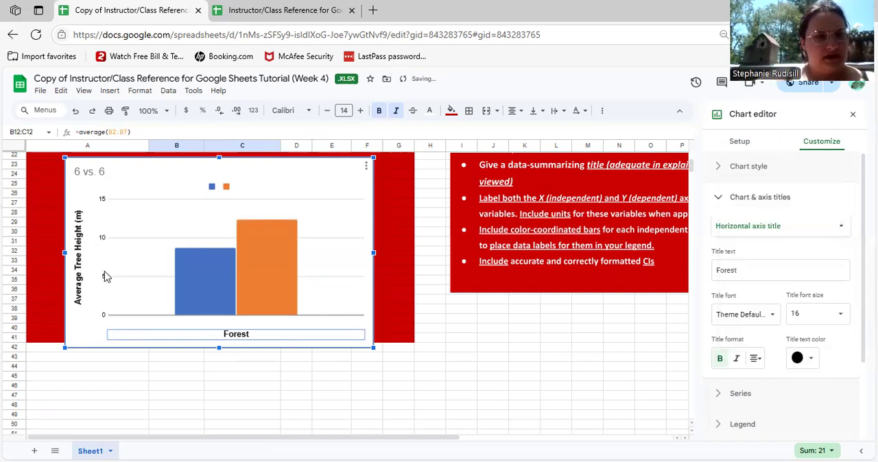
left_click(106, 275)
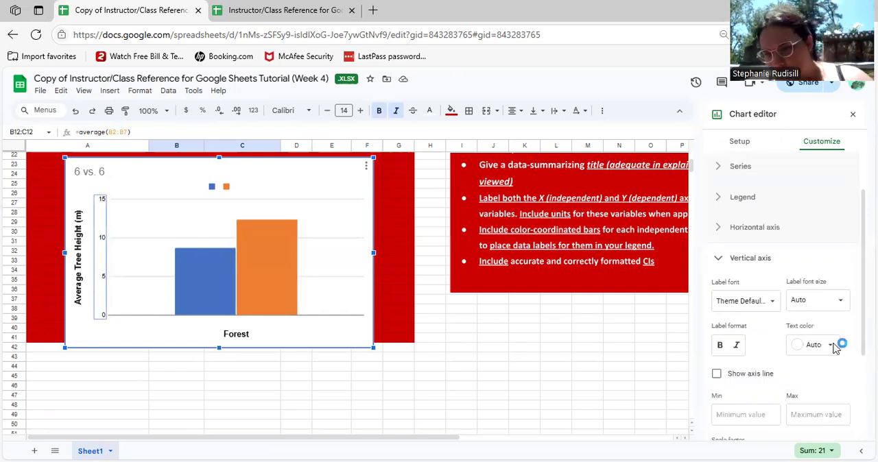
left_click(717, 376)
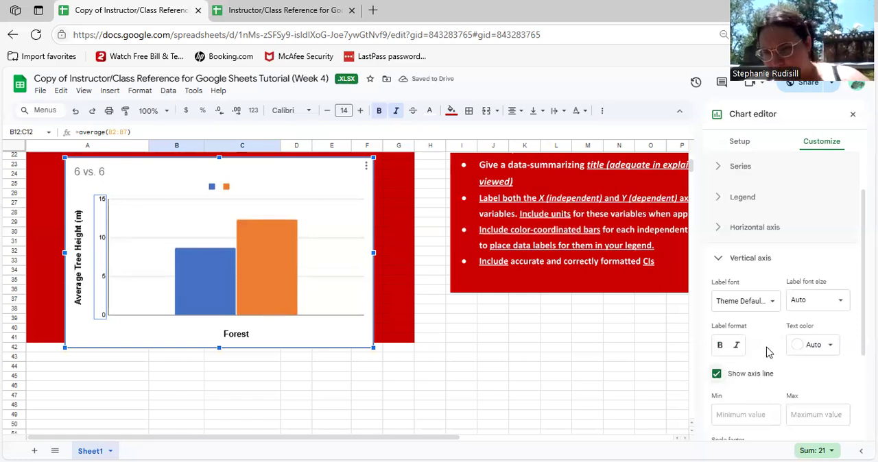
Turn on major ticks for the chart's vertical axis
scroll(758, 285, "down", 1)
scroll(758, 282, "down", 1)
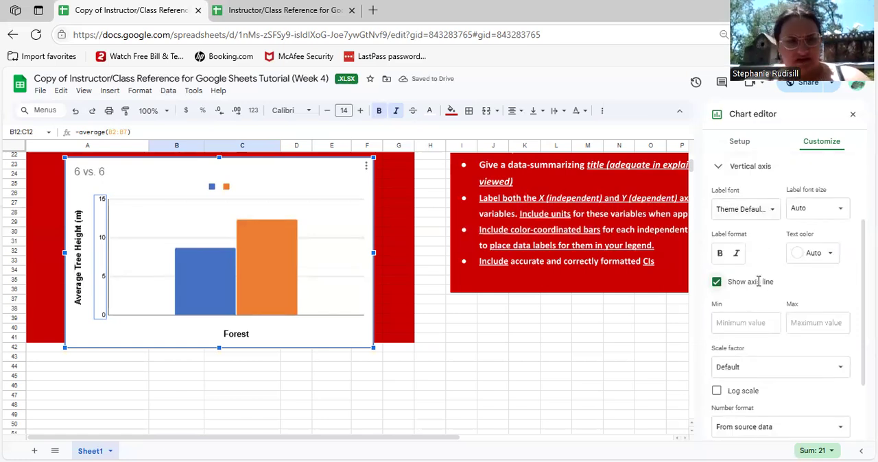
scroll(758, 281, "down", 1)
scroll(758, 281, "down", 1)
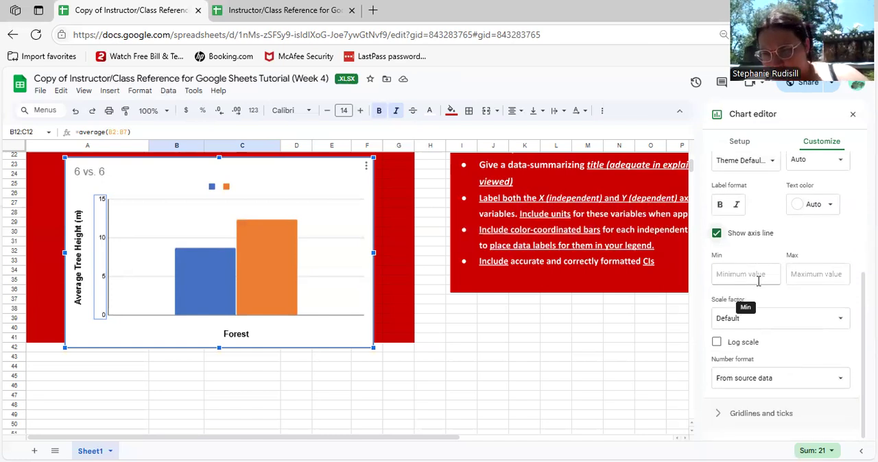
left_click(751, 415)
scroll(752, 419, "down", 1)
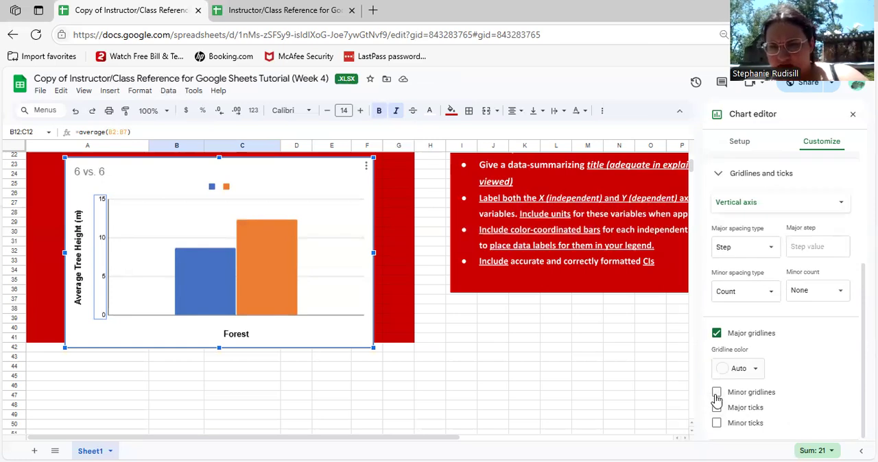
left_click(716, 408)
Turn on minor ticks for the vertical axis and set their position to Outside
scroll(717, 429, "down", 1)
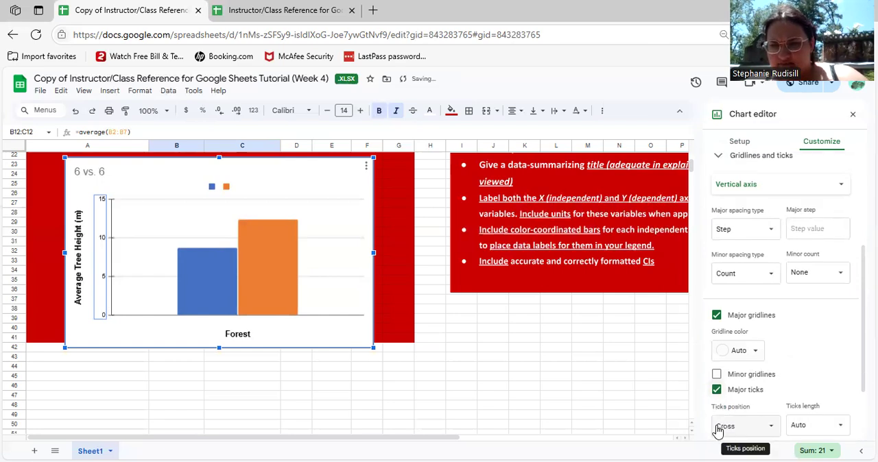
scroll(727, 405, "down", 1)
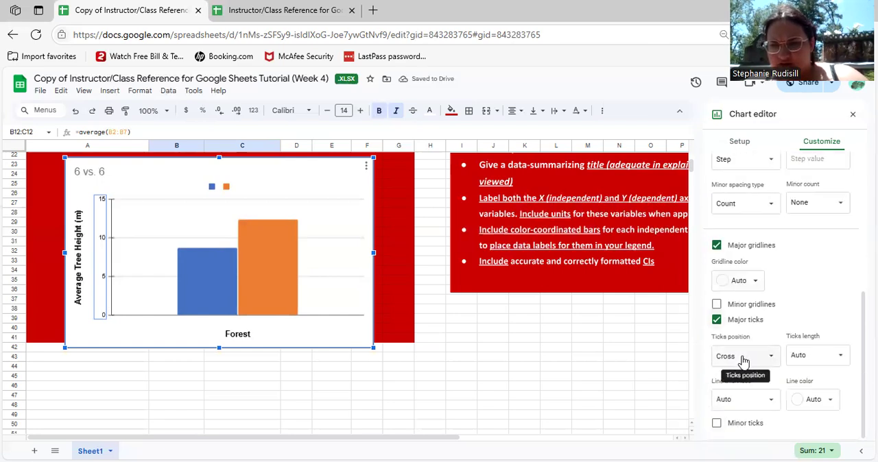
left_click(717, 424)
scroll(720, 412, "down", 1)
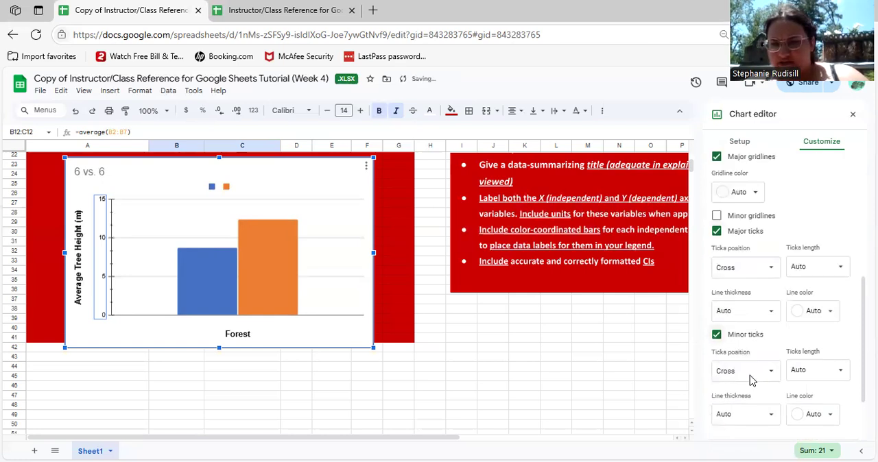
left_click(755, 371)
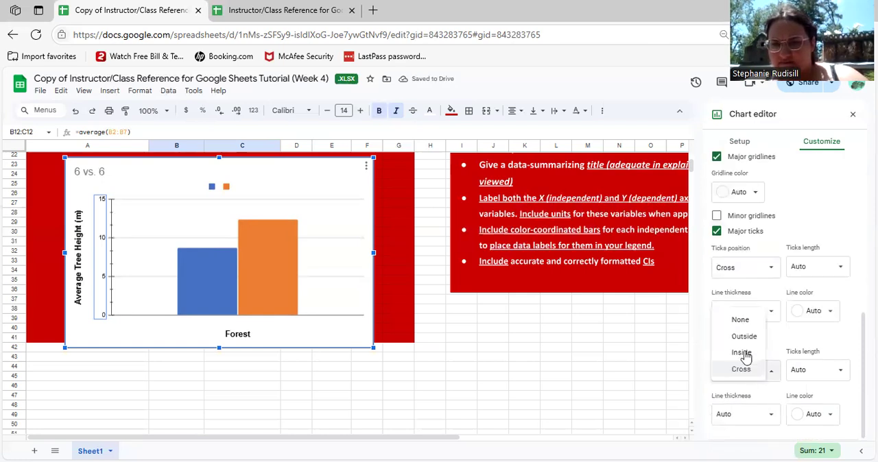
left_click(740, 343)
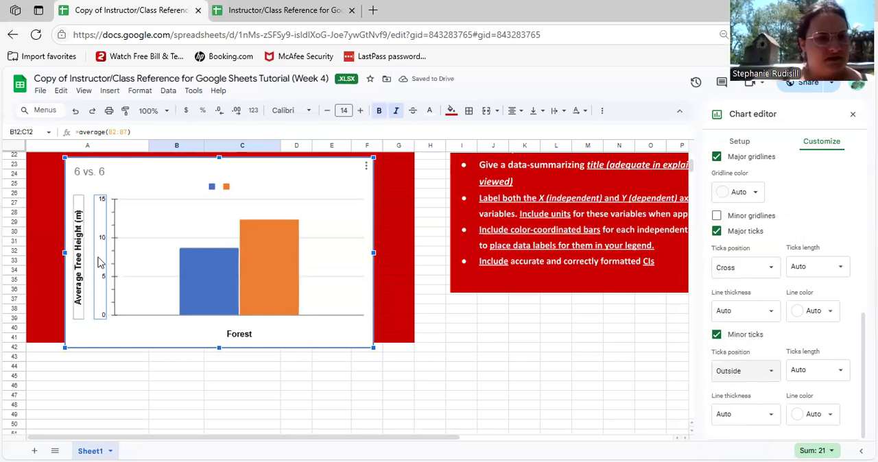
Format the vertical axis number labels with font size 14, bold and black text
scroll(780, 341, "up", 3)
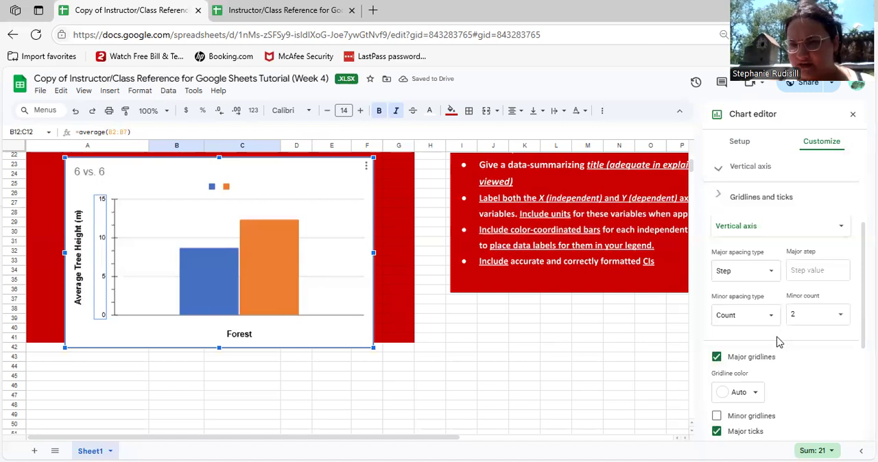
scroll(757, 314, "up", 3)
scroll(757, 314, "up", 2)
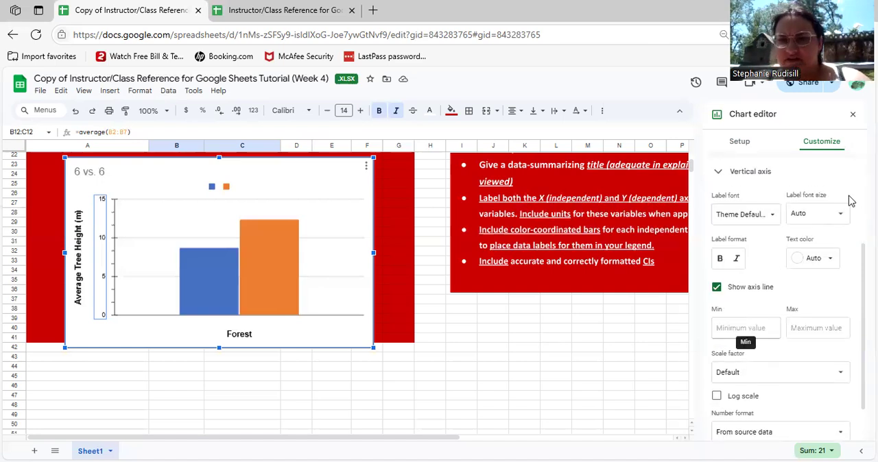
left_click(817, 222)
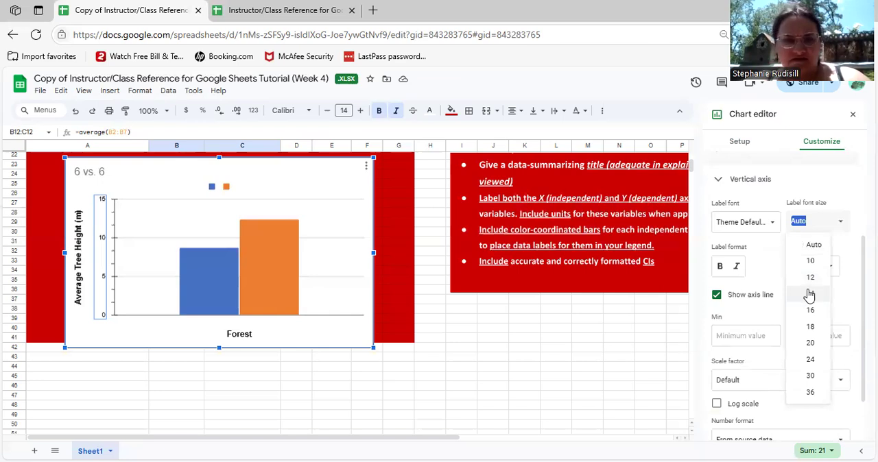
left_click(809, 294)
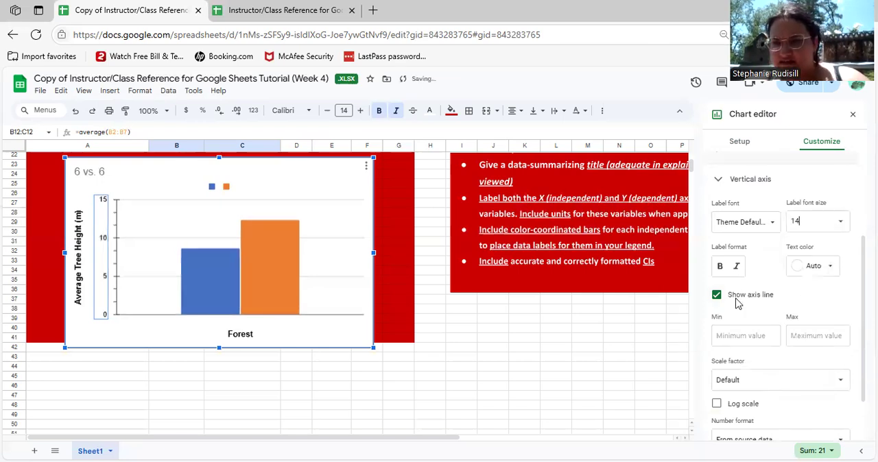
left_click(824, 267)
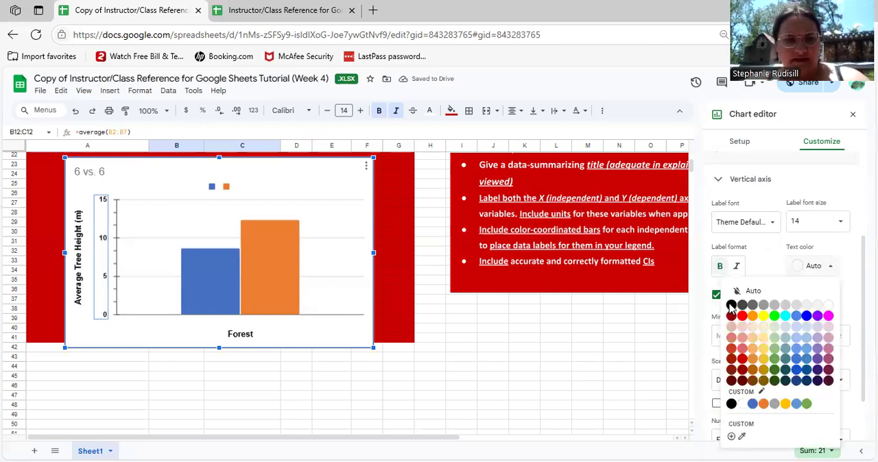
left_click(732, 306)
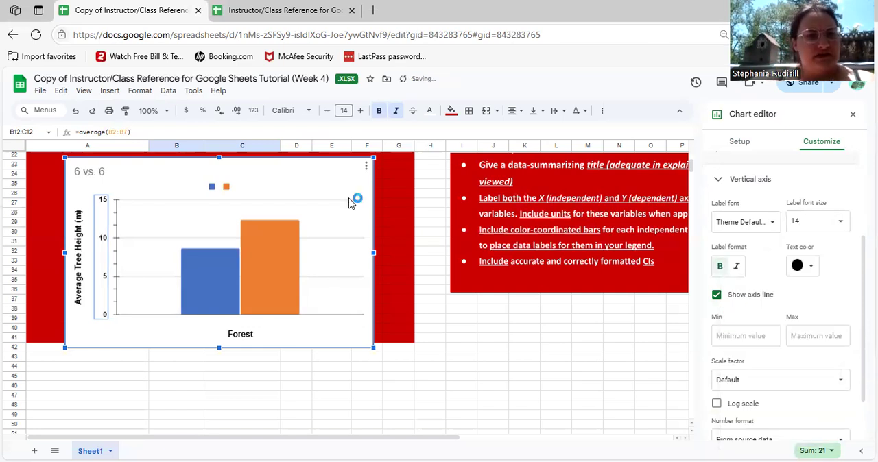
Replace the chart title with "Figure 1. Average Tree Height (m) of Two Different Forests (A & B)"
double_click(101, 172)
key("BackSpace")
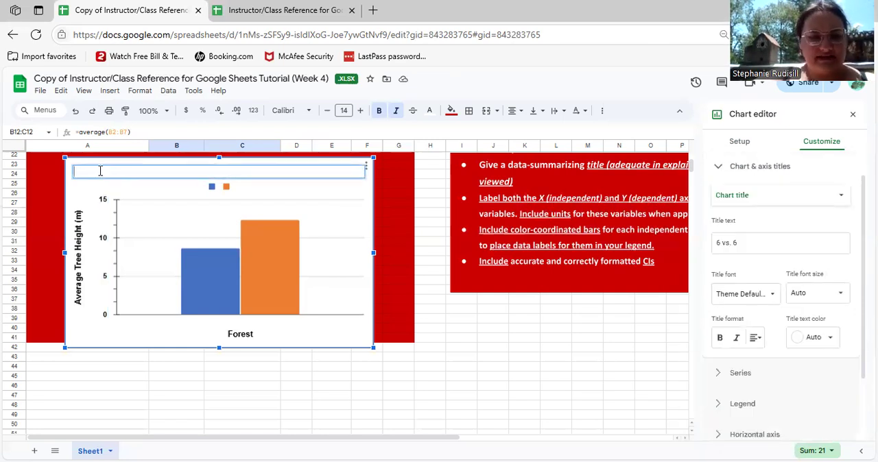
type("Fi")
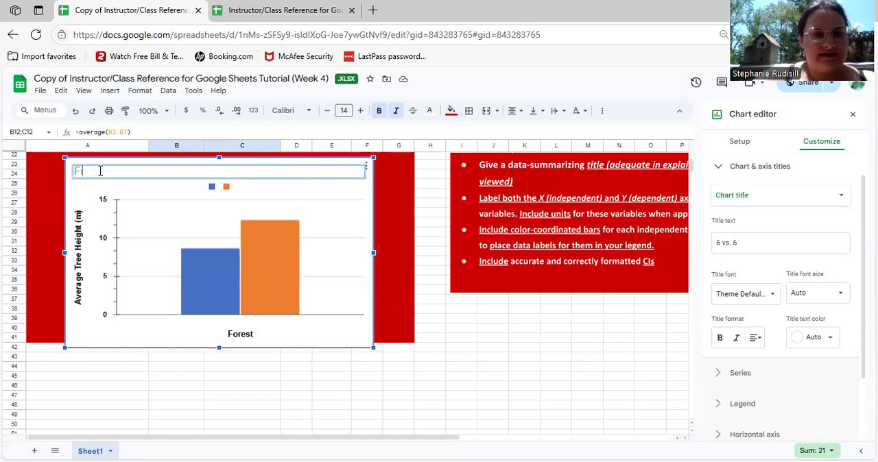
type("gure 1")
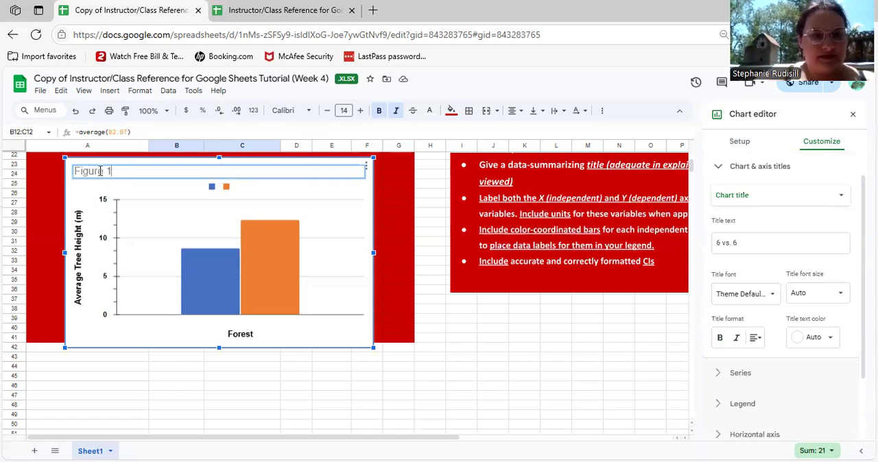
type(". Aver")
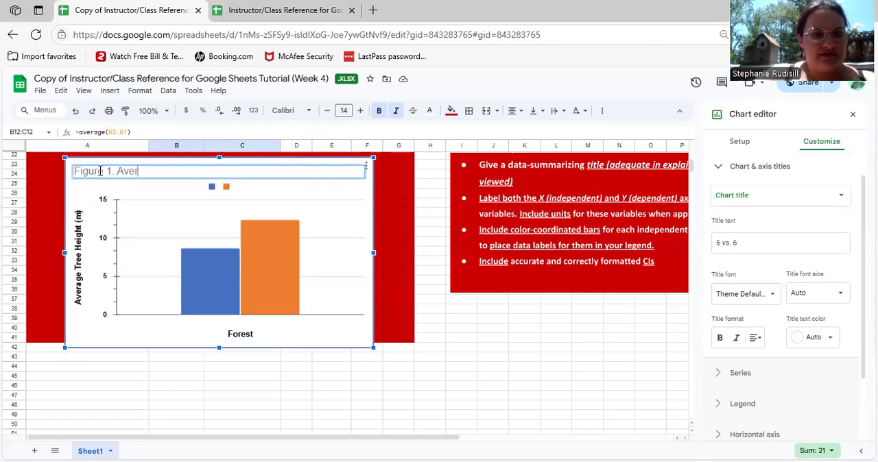
type("age Tree ")
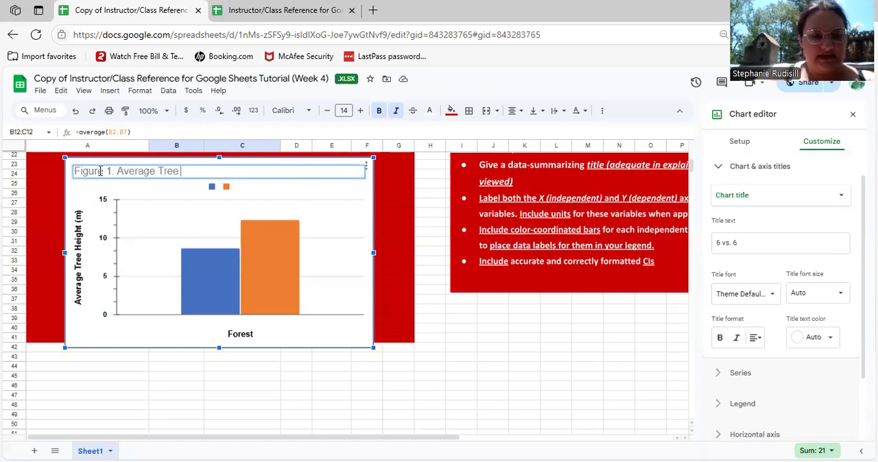
type("Height (m")
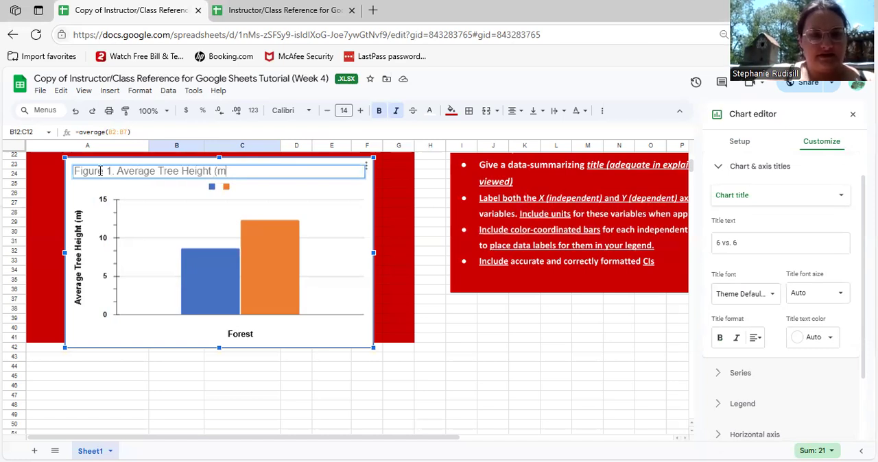
type(") of")
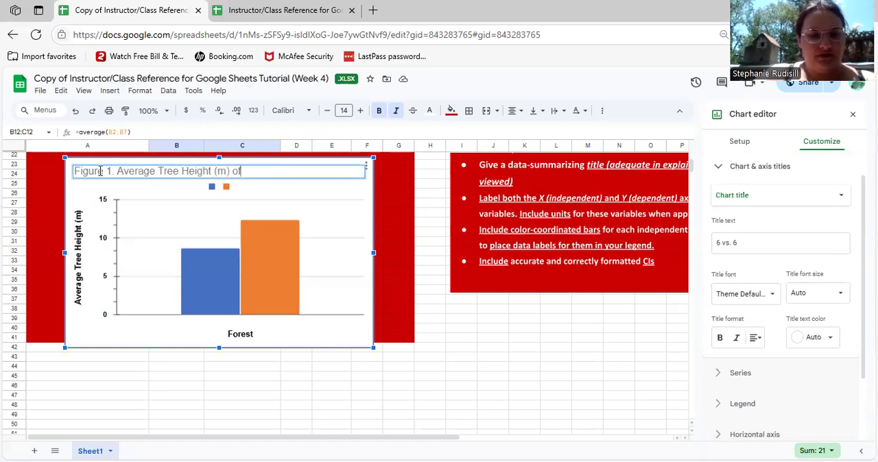
type(" t")
key("BackSpace")
type("Two Differen")
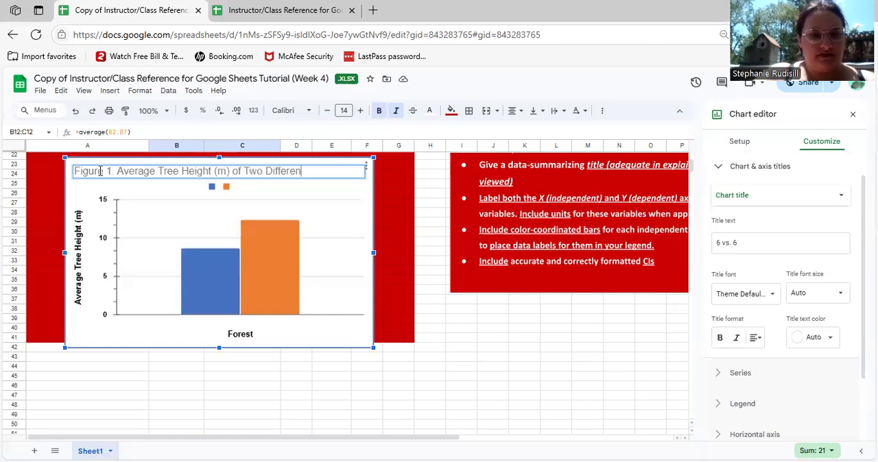
type("t Fore")
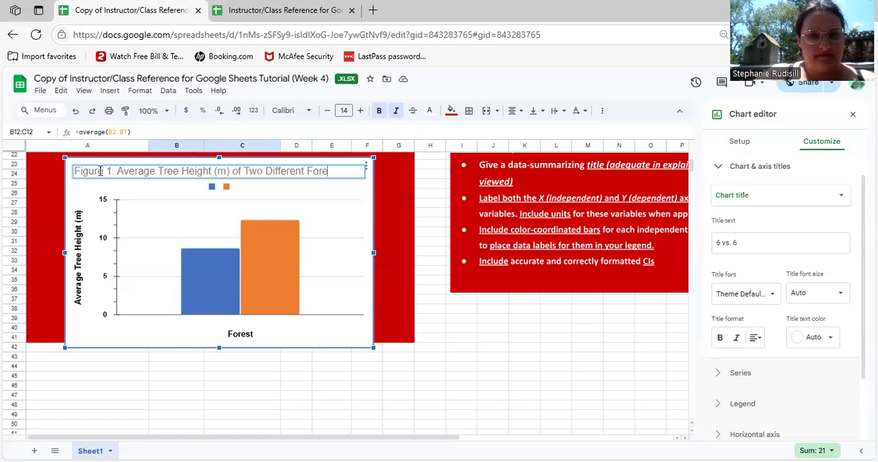
type("sts (A")
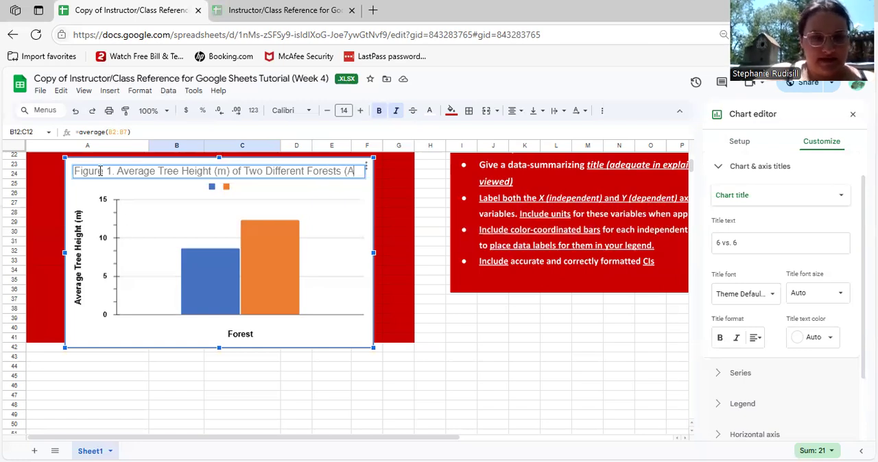
type("&")
key("BackSpace")
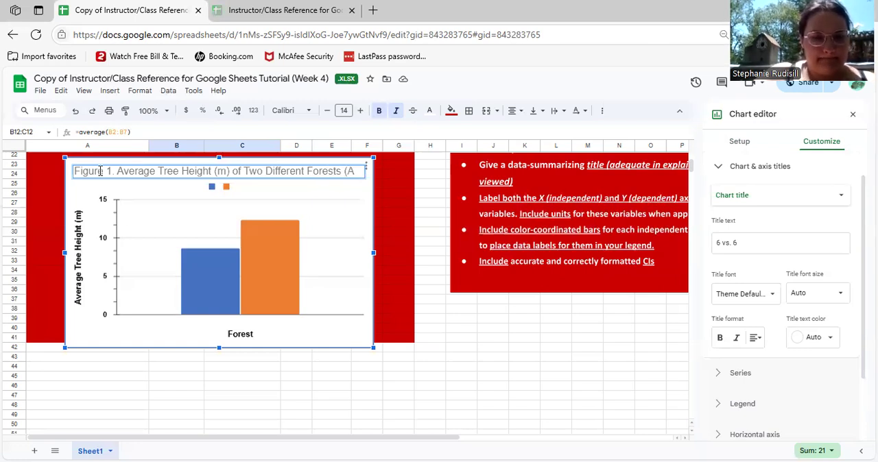
type("& B)")
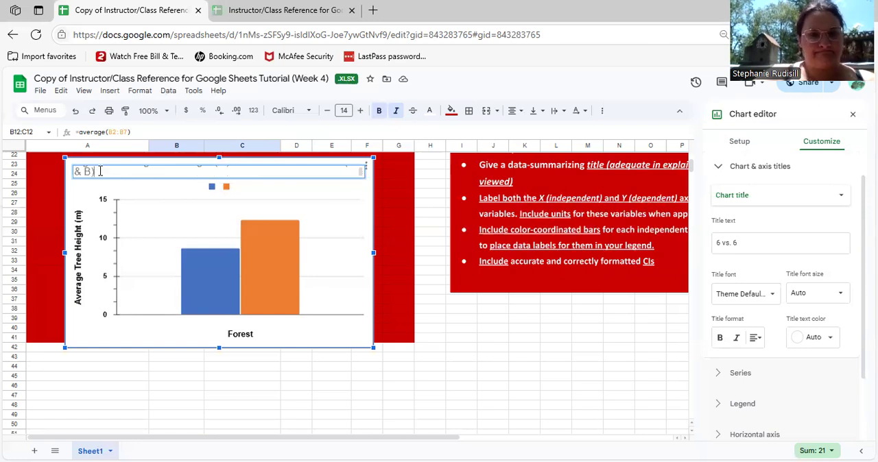
Format the chart title with bold, black text at font size 18
left_click(720, 345)
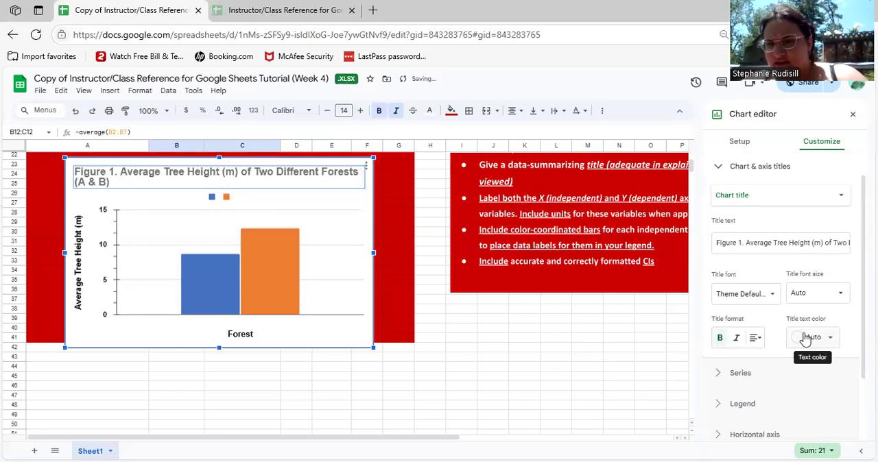
left_click(813, 337)
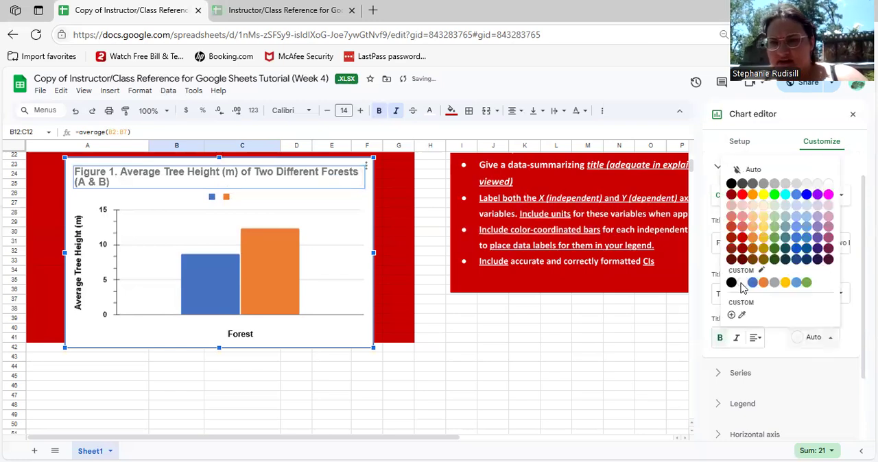
left_click(732, 185)
left_click(832, 292)
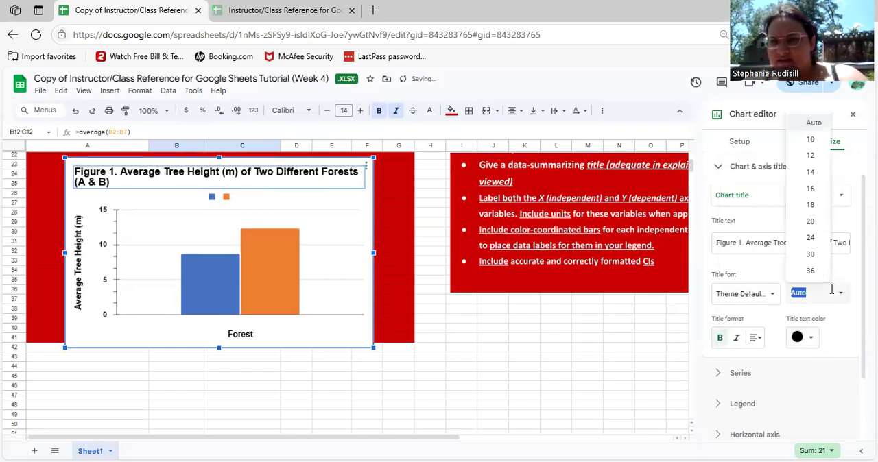
left_click(838, 295)
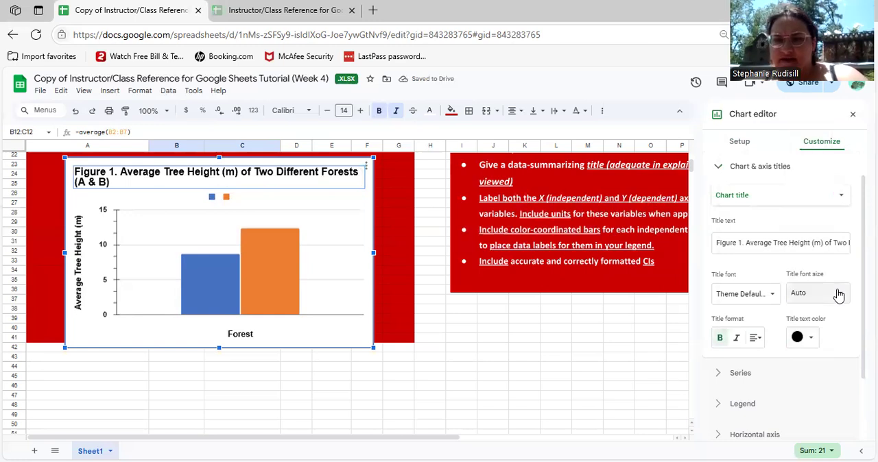
left_click(838, 295)
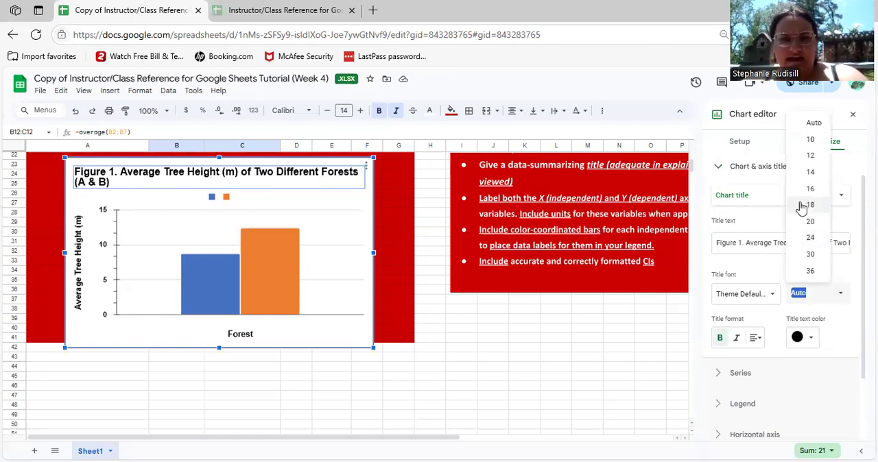
left_click(802, 206)
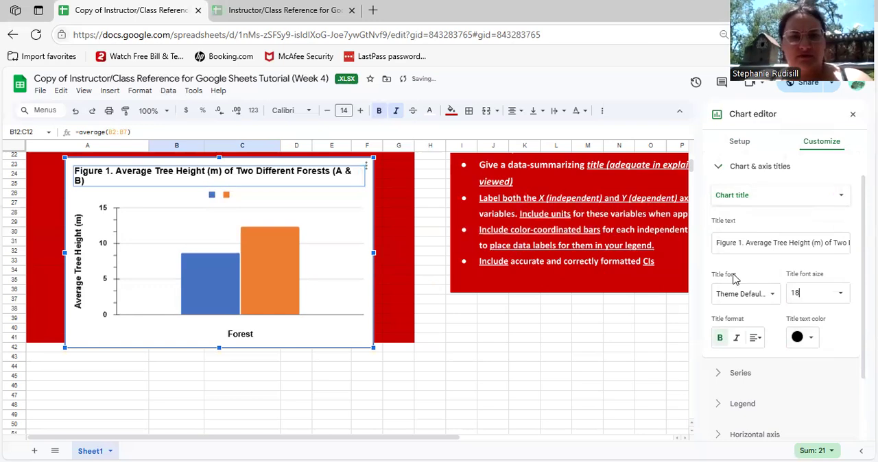
Make the chart title italic and center it above the chart
left_click(740, 338)
left_click(752, 339)
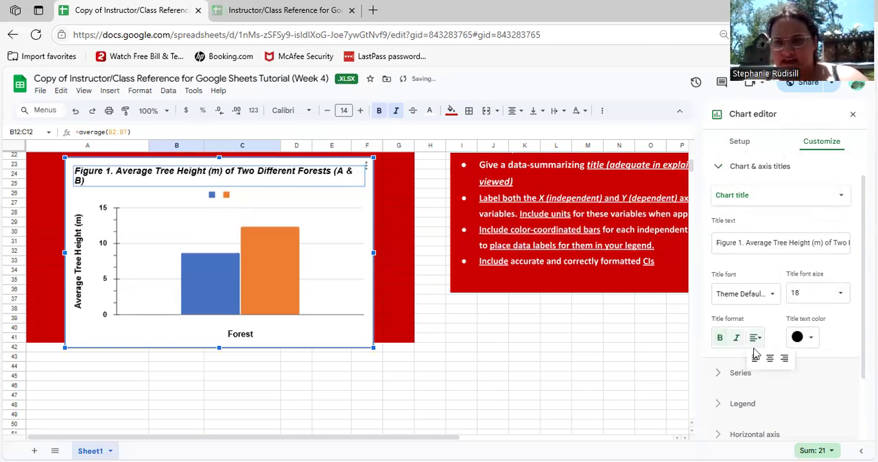
left_click(770, 358)
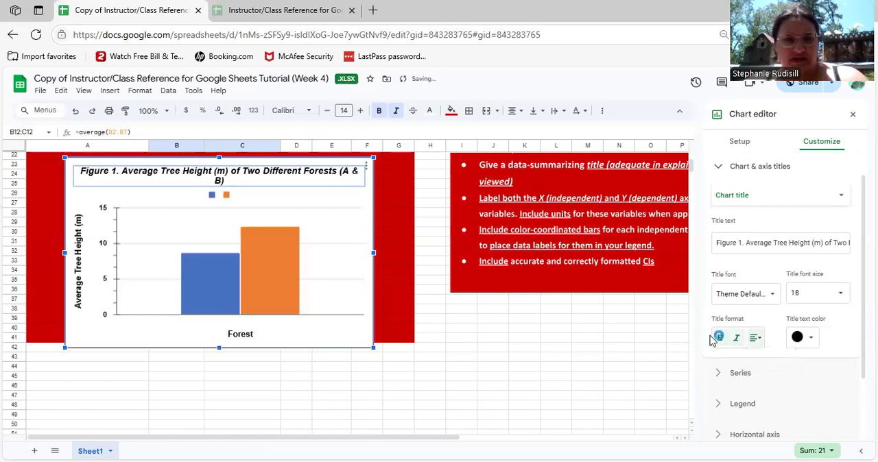
Shorten the end of the chart title from "(A & B)" to "(A/B)"
double_click(299, 179)
left_click(299, 179)
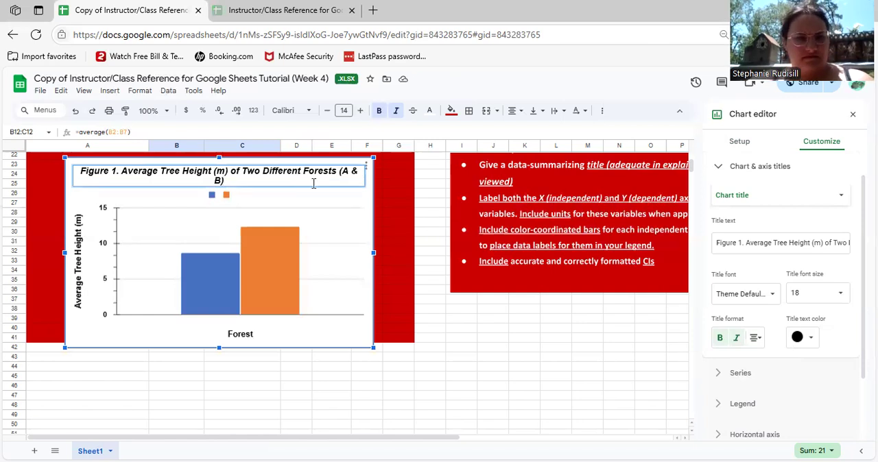
key("BackSpace")
key("BackSpace")
key("BackSpace")
key("BackSpace")
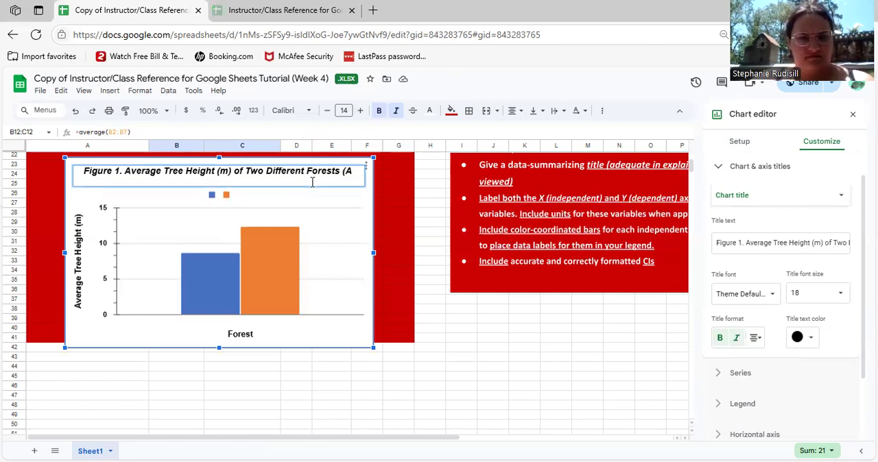
key("BackSpace")
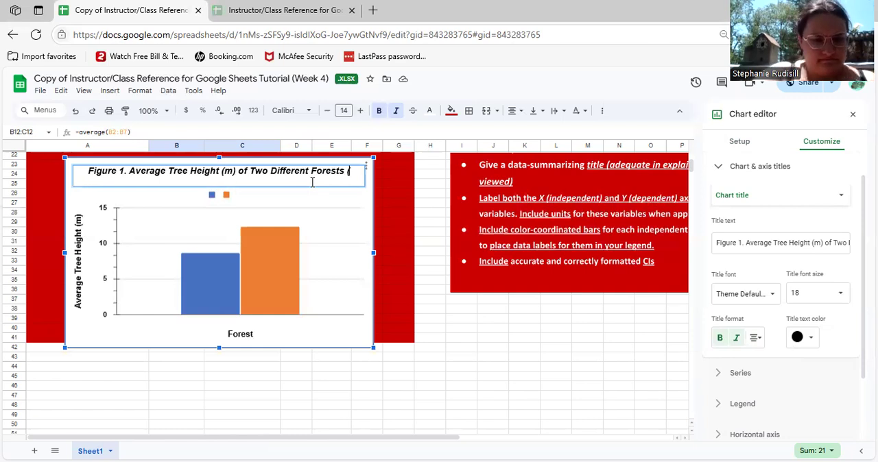
type("A")
type("/B)")
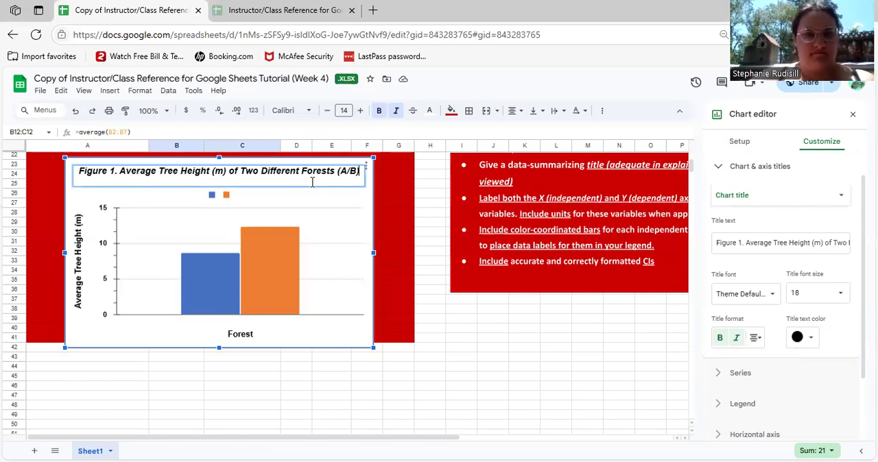
Turn on data labels for the blue column series and set their position to Outside end
left_click(203, 299)
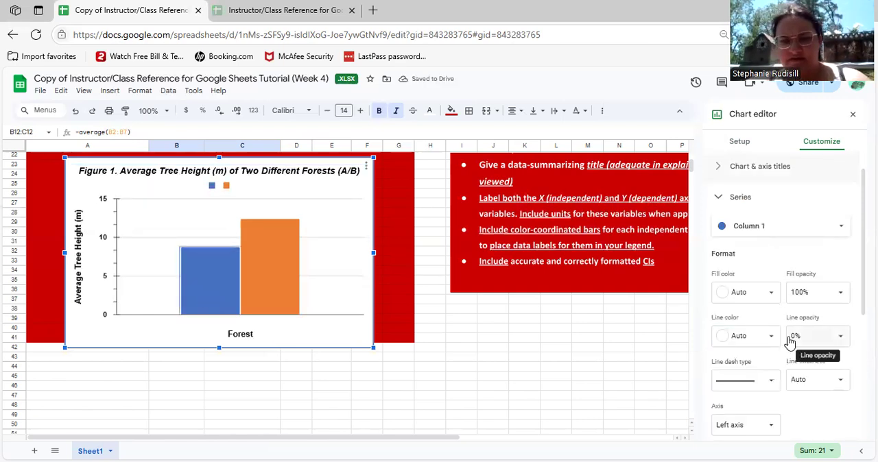
scroll(790, 343, "down", 1)
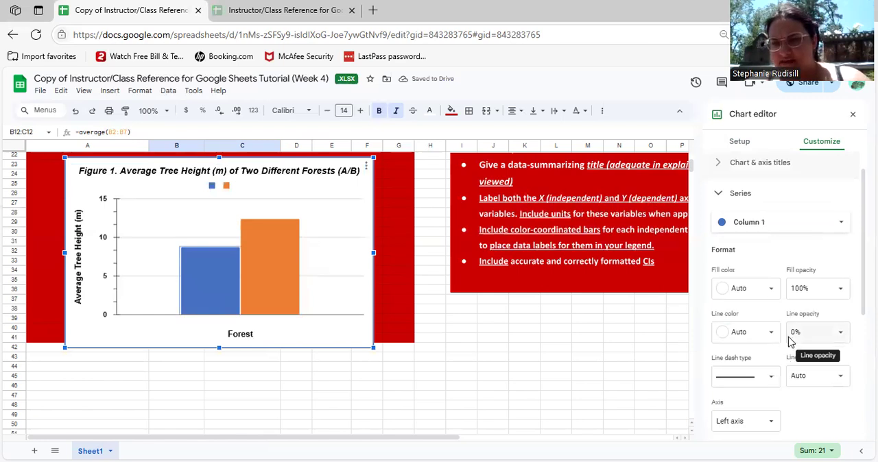
scroll(789, 343, "down", 2)
scroll(727, 322, "down", 2)
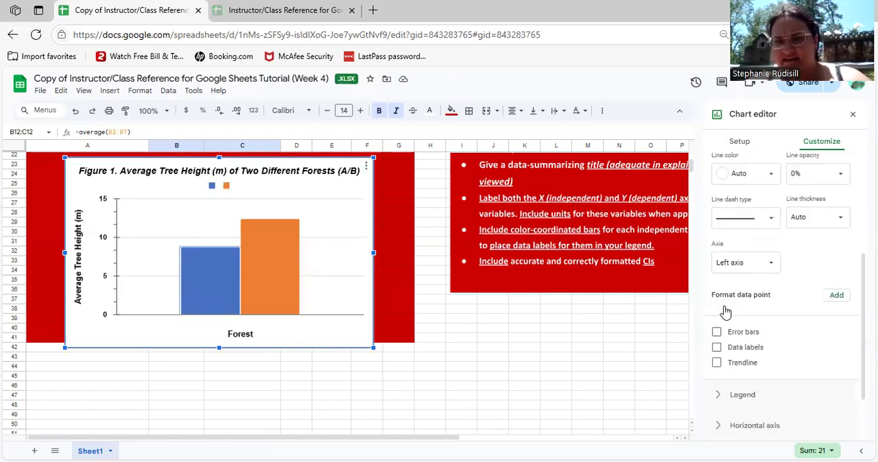
scroll(717, 299, "down", 2)
left_click(716, 293)
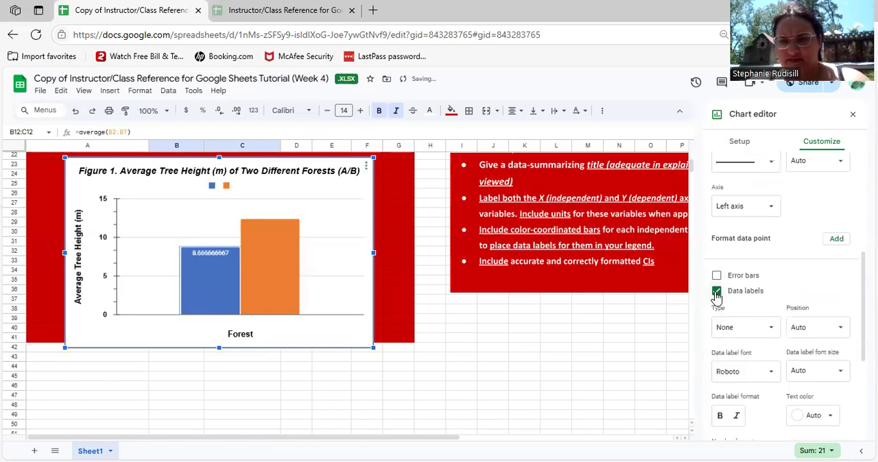
left_click(827, 327)
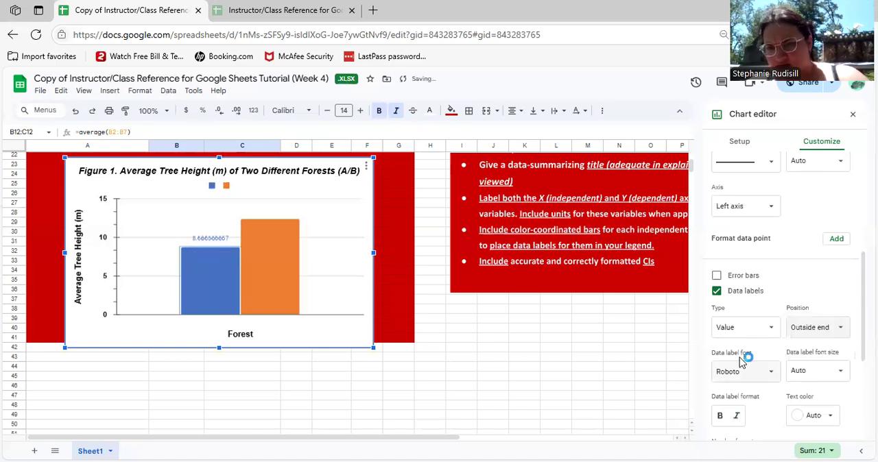
Format the blue column's data label with bold, black text
scroll(739, 363, "down", 1)
scroll(717, 302, "down", 2)
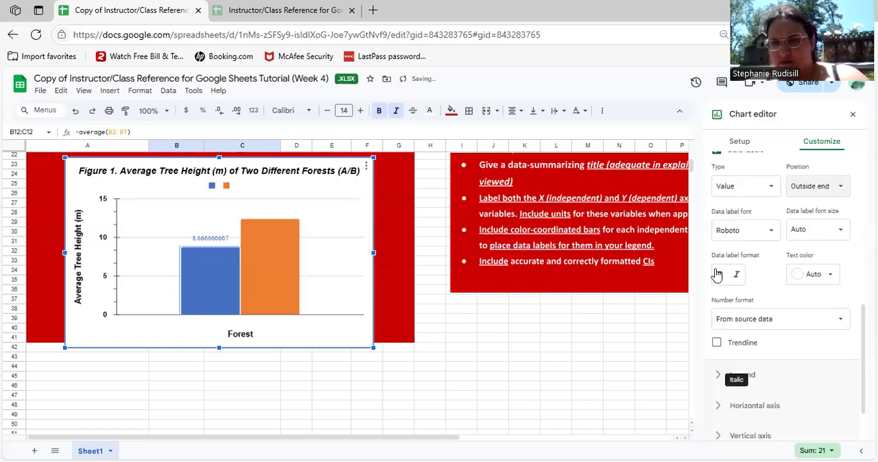
left_click(717, 275)
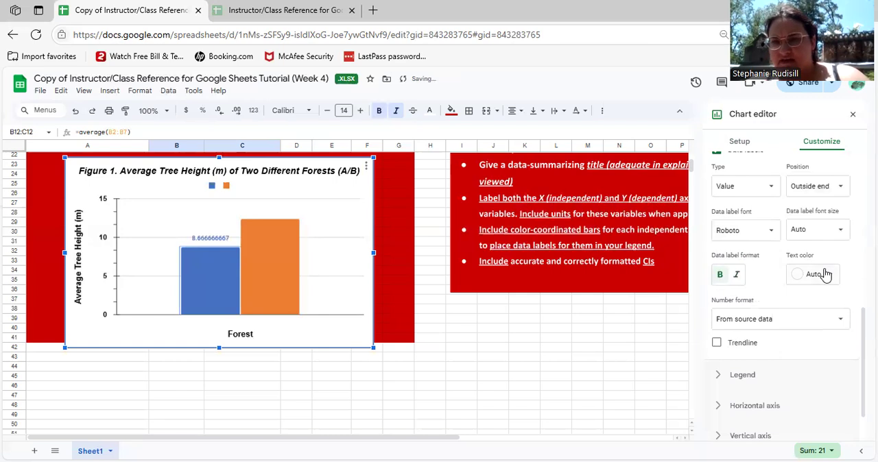
left_click(731, 314)
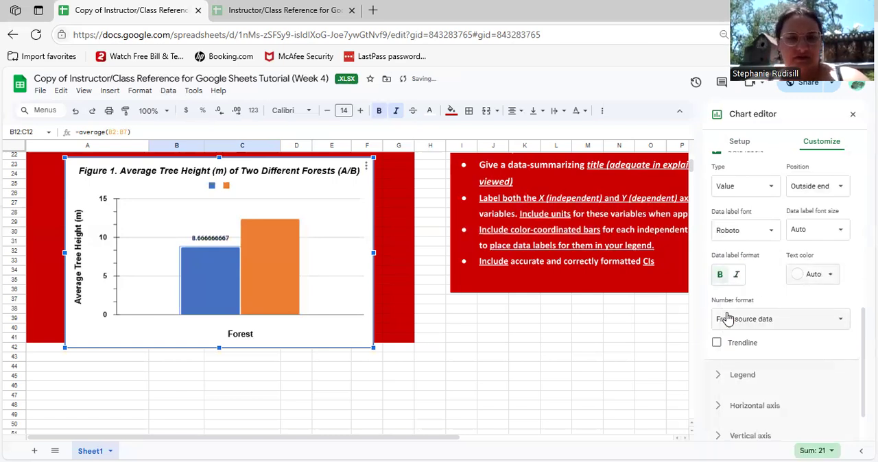
Turn on data labels for the orange column series
left_click(276, 280)
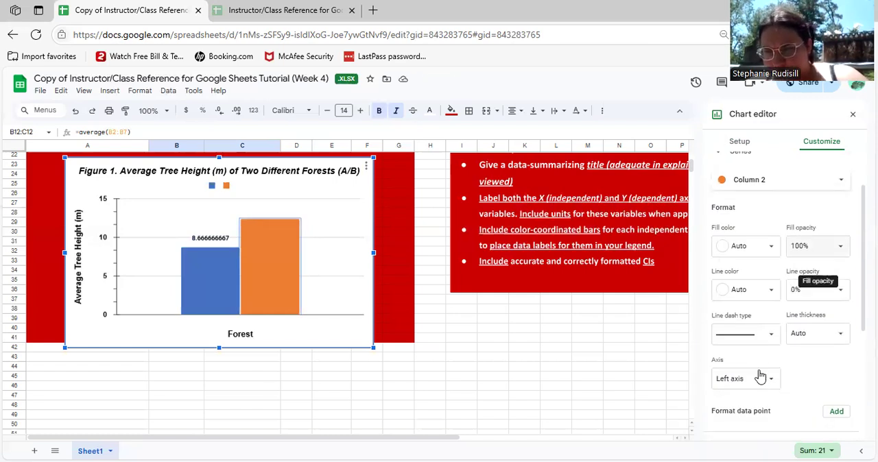
scroll(756, 381, "down", 1)
scroll(719, 364, "down", 1)
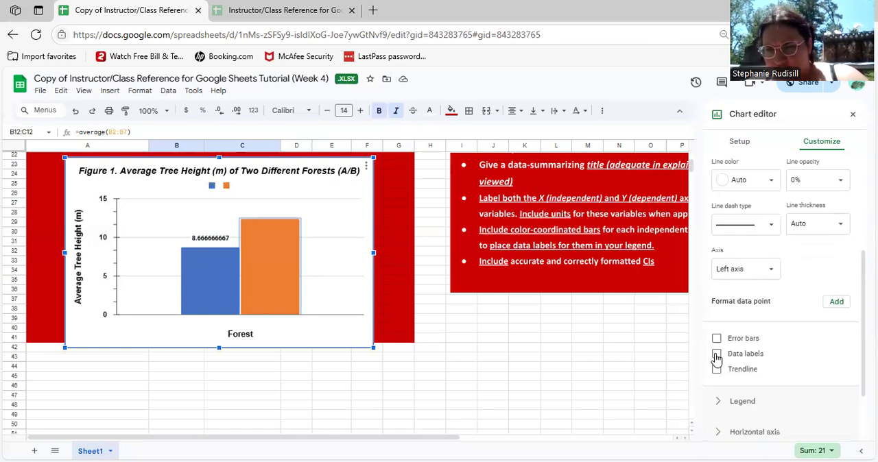
left_click(791, 350)
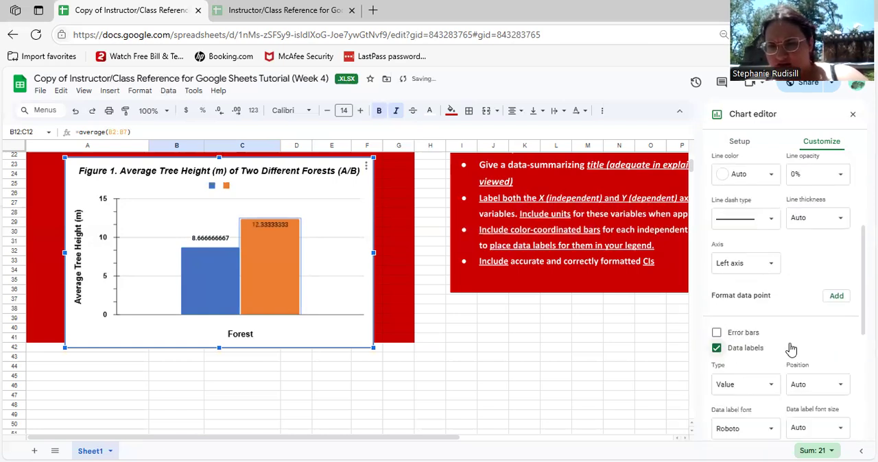
Set the orange column's data label position to Outside end and format it with bold, black text
scroll(796, 347, "down", 1)
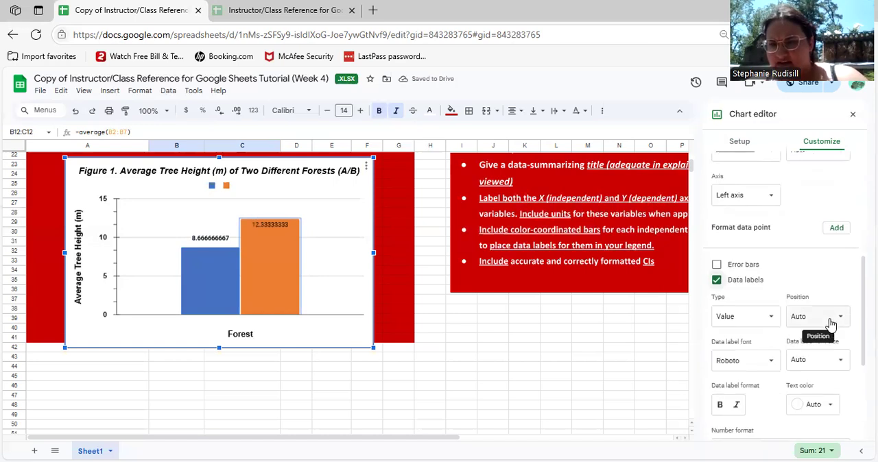
left_click(817, 316)
left_click(825, 378)
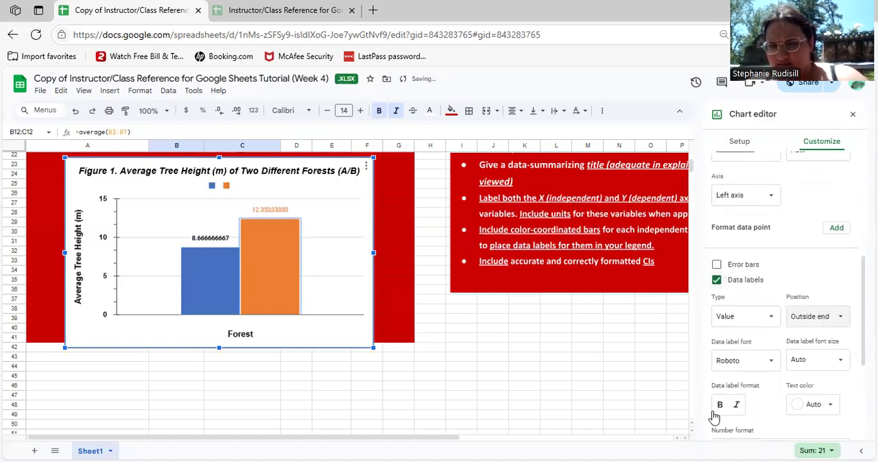
left_click(719, 406)
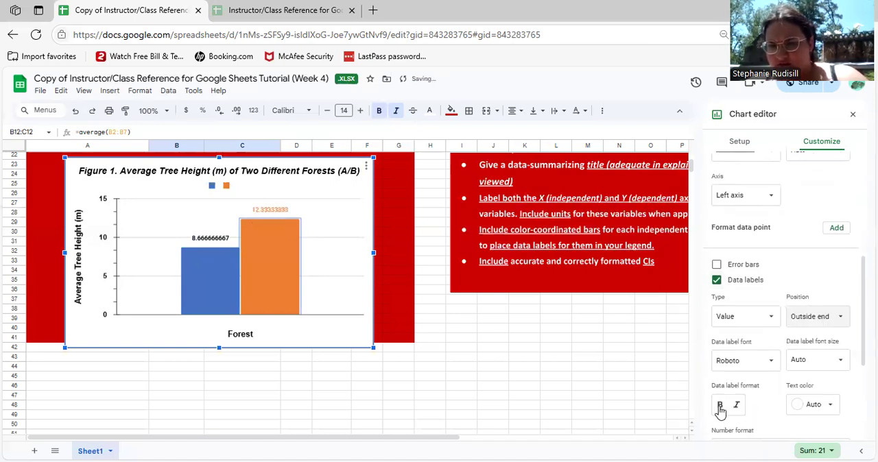
left_click(823, 408)
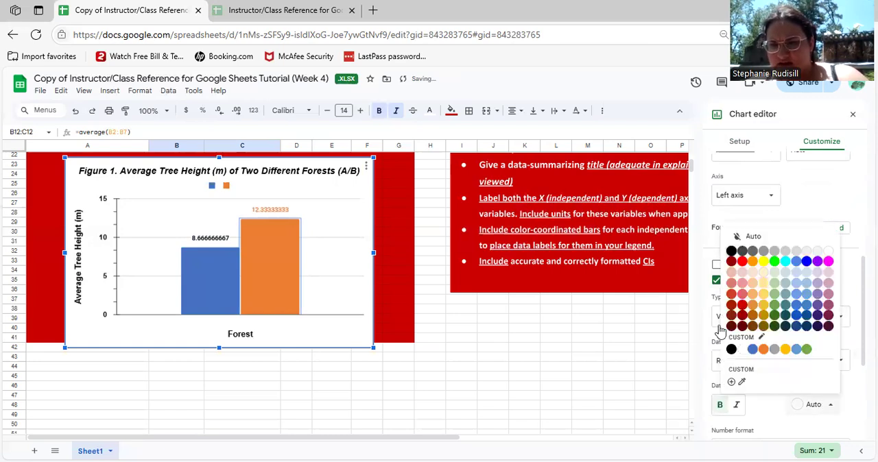
left_click(732, 253)
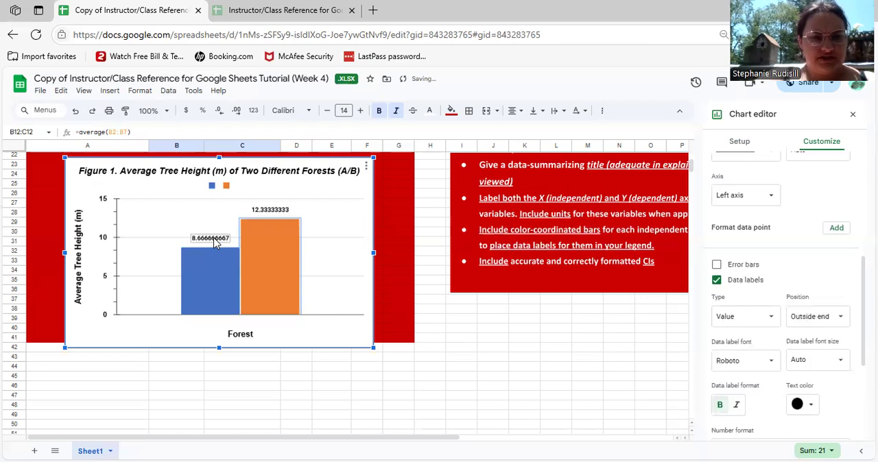
Replace the data label text with 8.67 on the blue column and 12.33 on the orange column
left_click(214, 240)
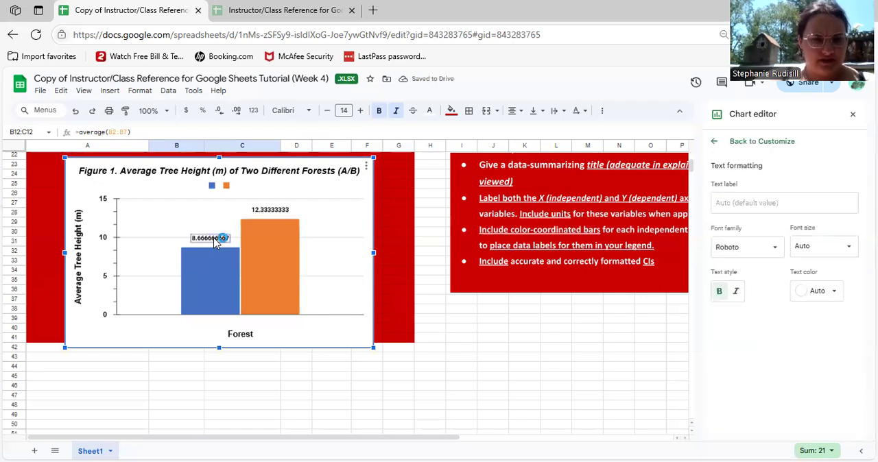
double_click(214, 238)
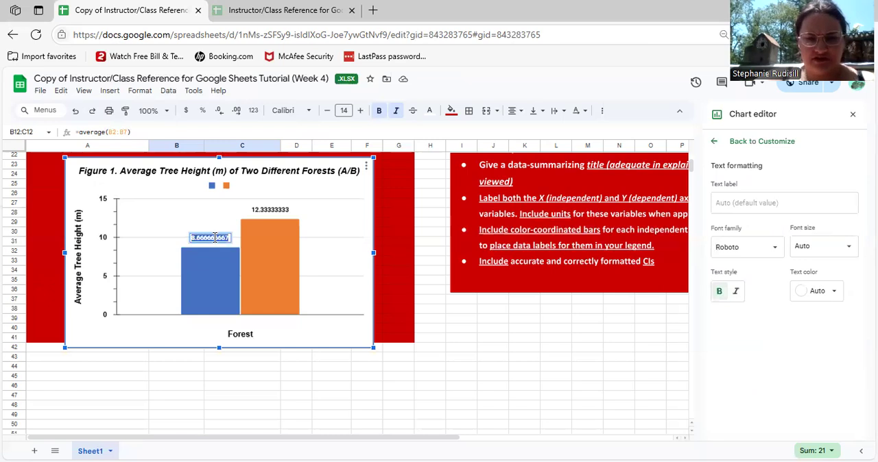
key("BackSpace")
type("8.67")
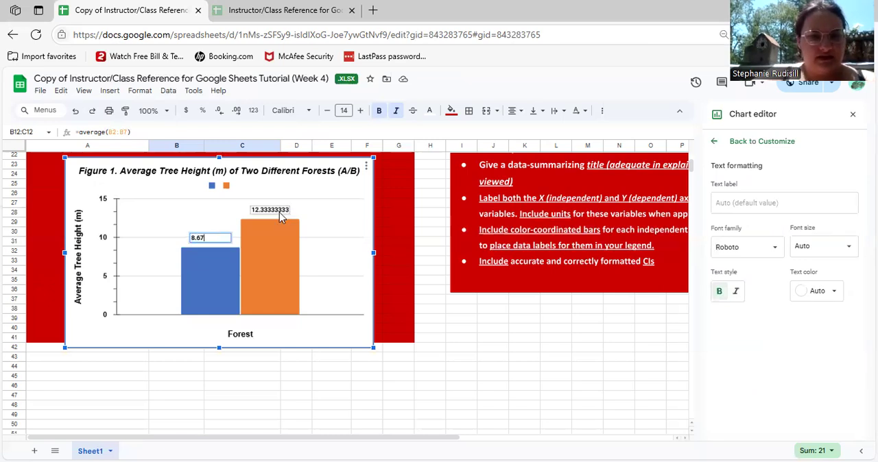
double_click(279, 212)
key("BackSpace")
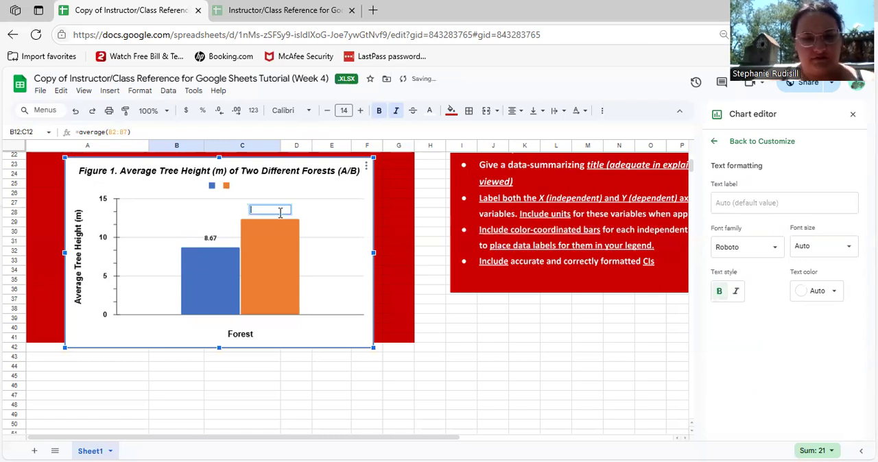
type("12.33")
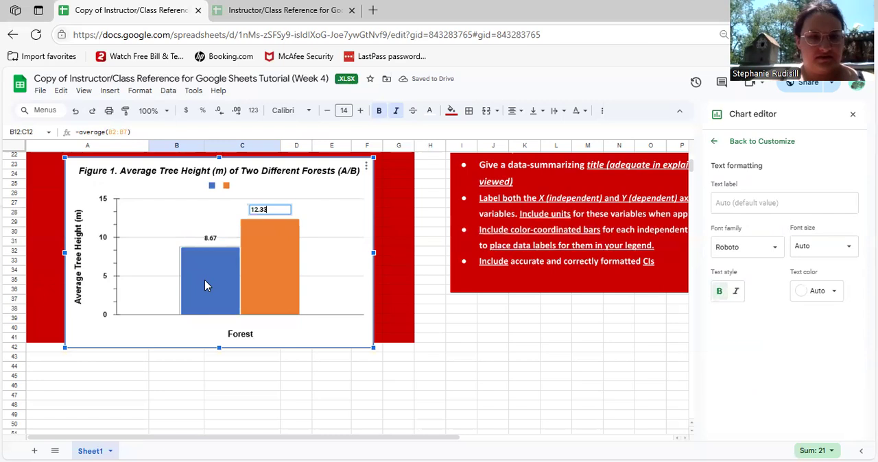
left_click(205, 280)
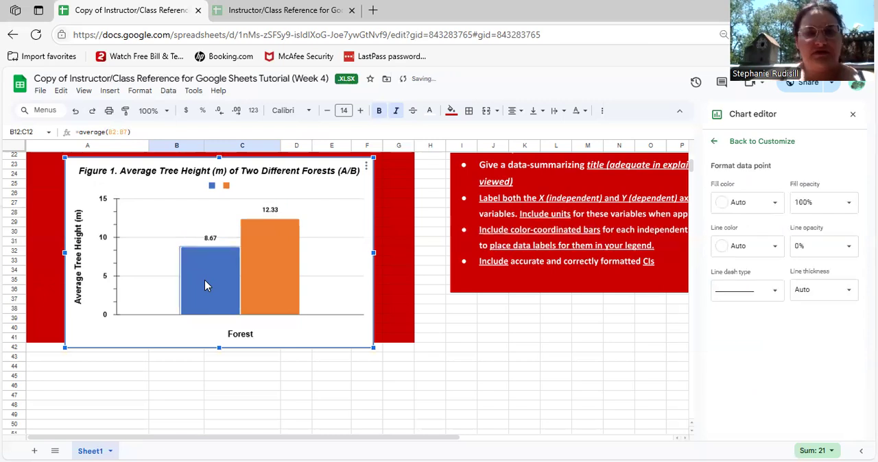
Label the blue series' legend entry "Forest A"
left_click(213, 188)
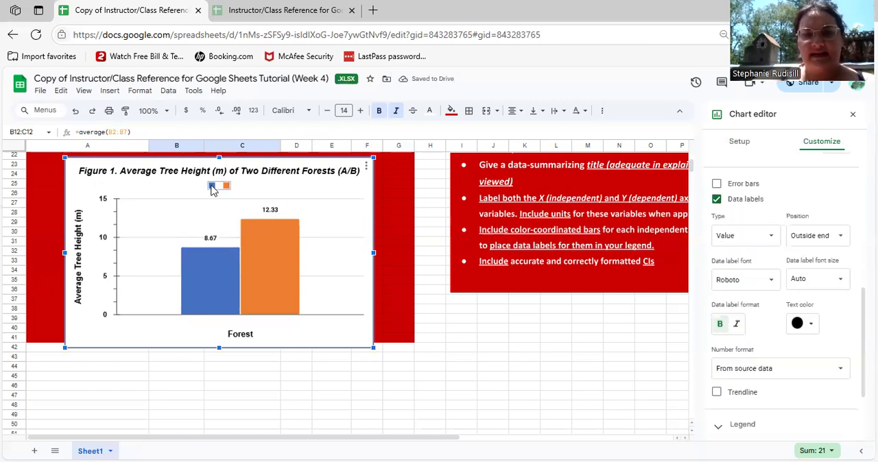
left_click(212, 189)
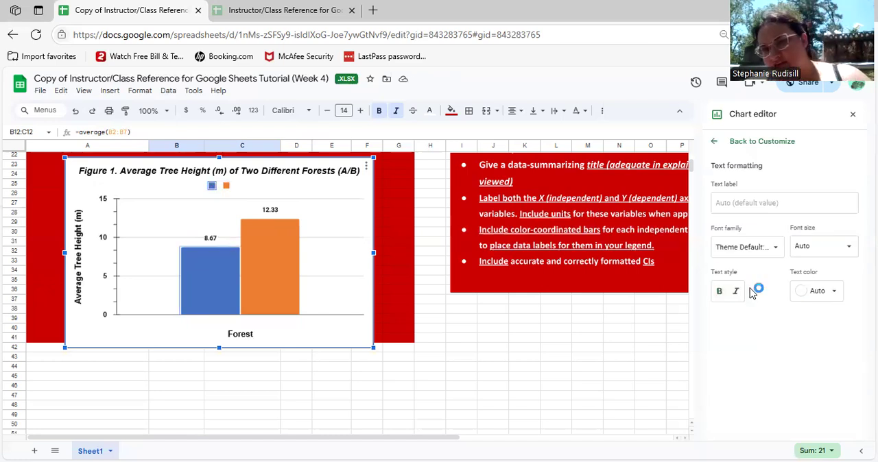
left_click(734, 200)
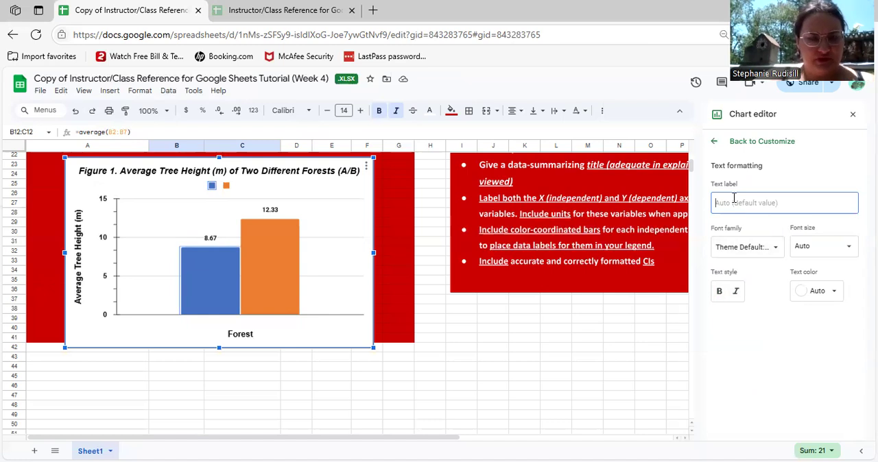
type("F")
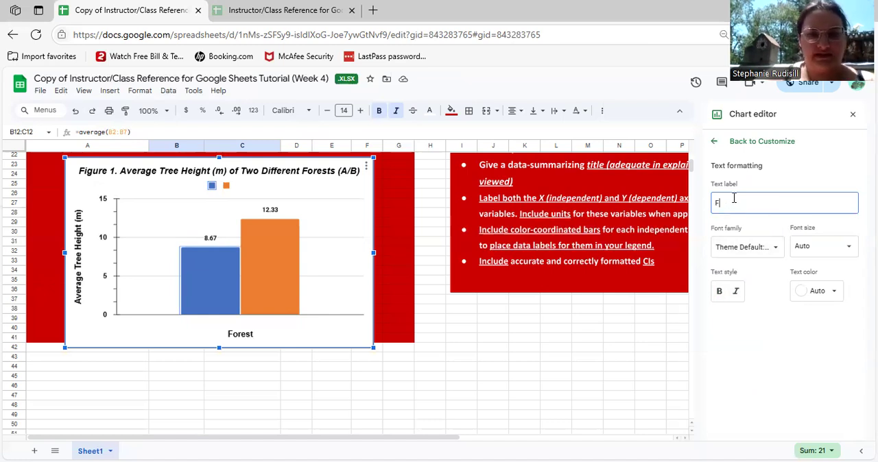
type("orest A")
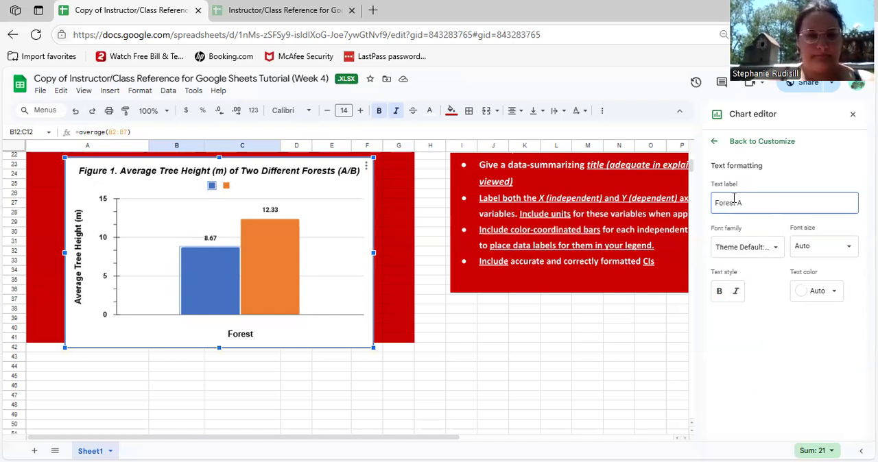
Format the Forest A legend entry with bold, black text
left_click(719, 294)
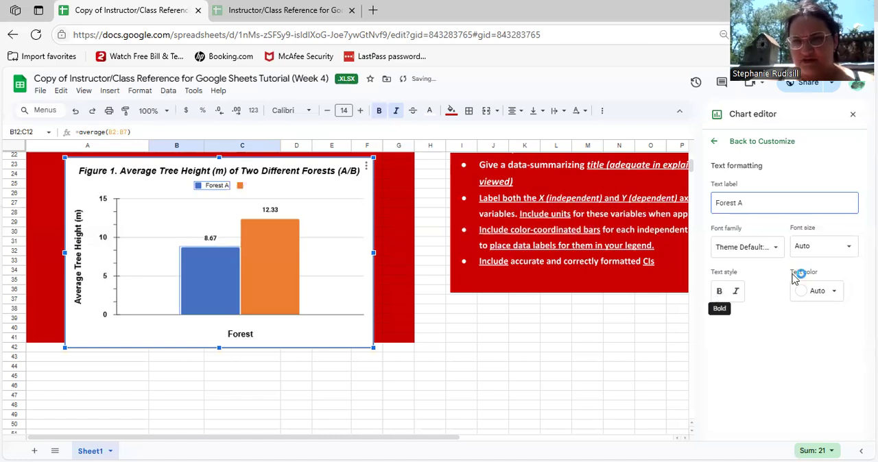
left_click(817, 245)
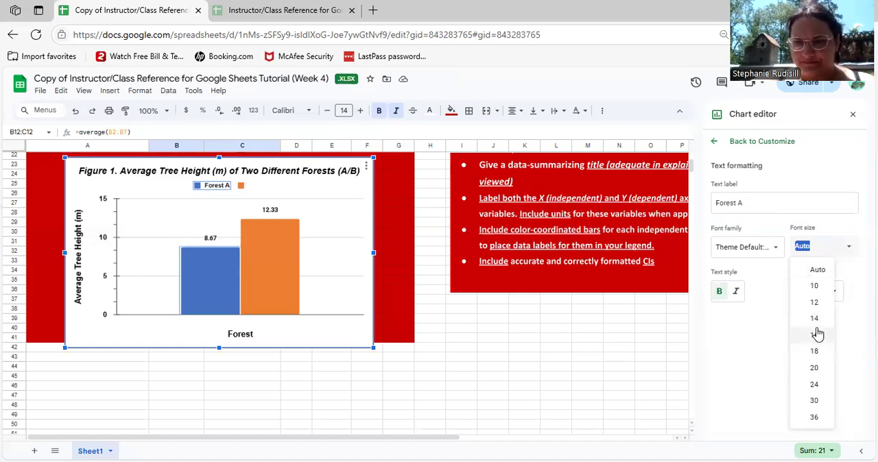
left_click(821, 301)
left_click(820, 297)
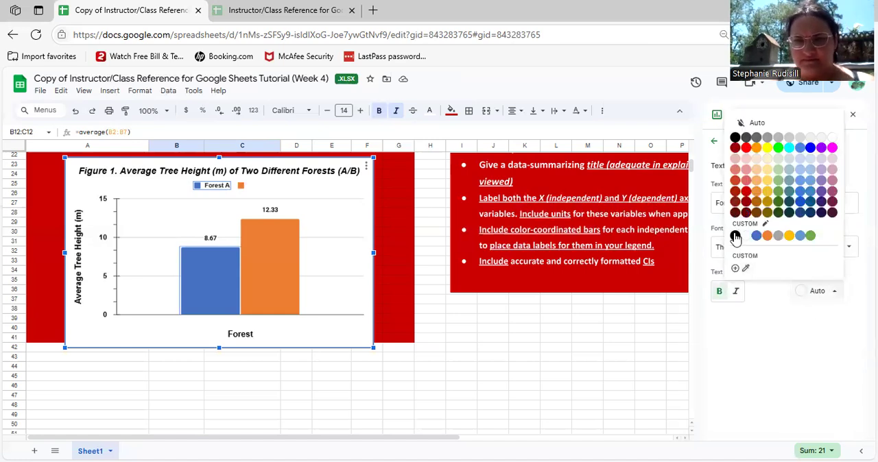
left_click(735, 236)
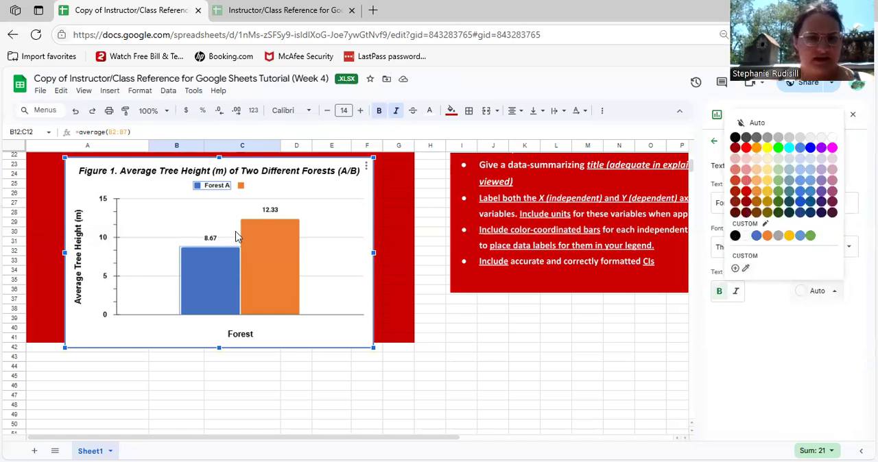
Label the orange series' legend entry "Forest B"
left_click(241, 185)
type("F")
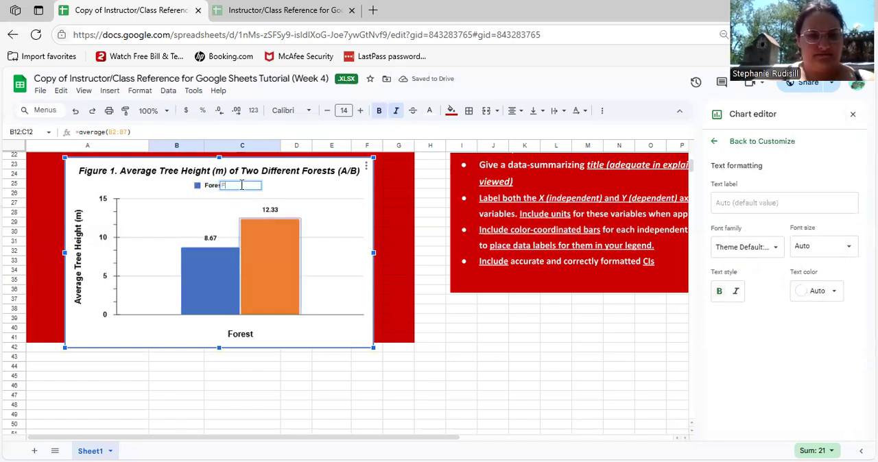
type("orest B")
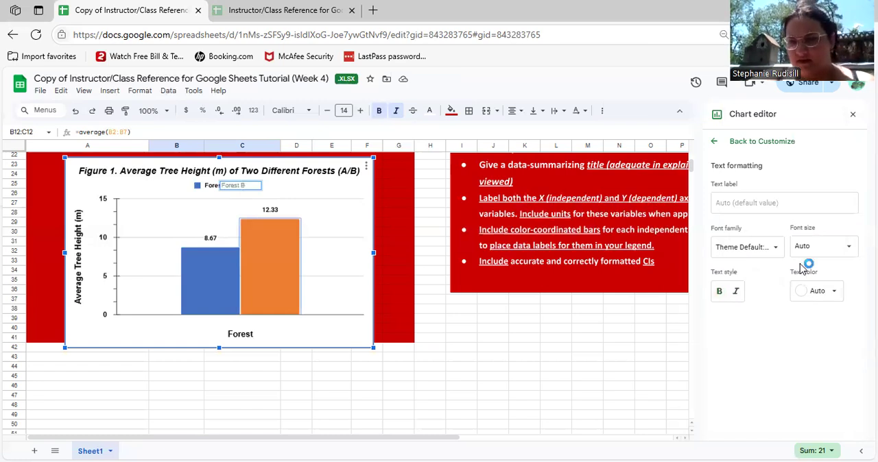
Format the Forest B legend entry with black, bold text
left_click(817, 252)
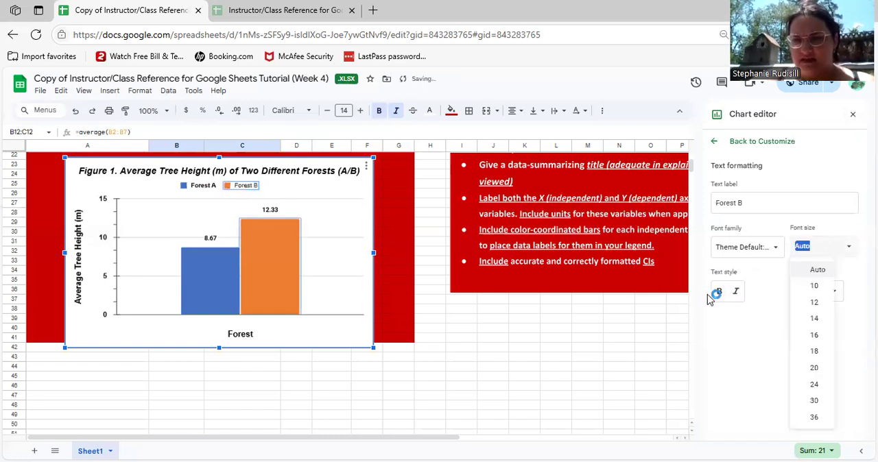
left_click(718, 296)
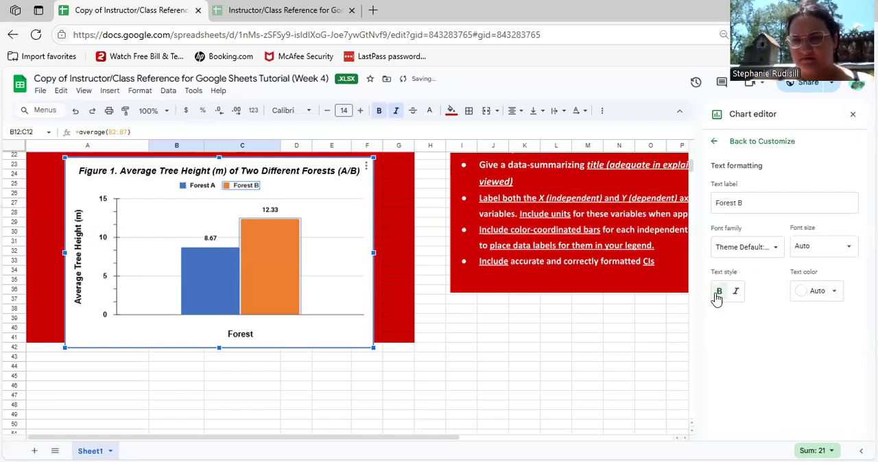
left_click(802, 291)
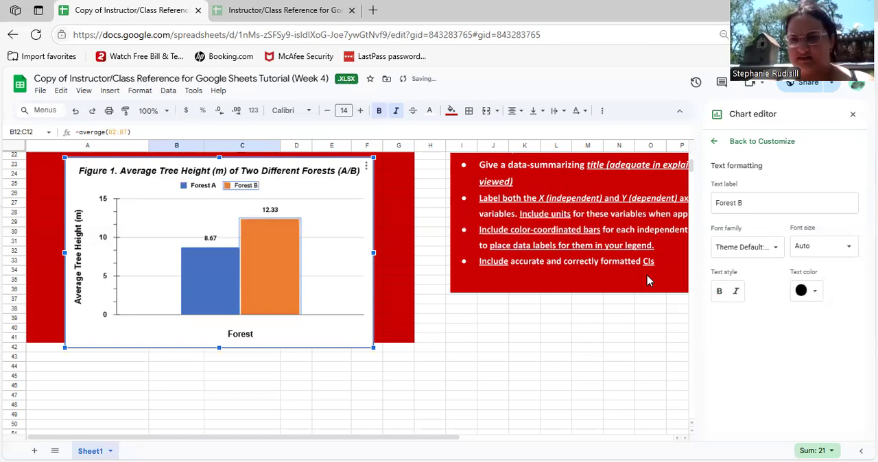
left_click(719, 292)
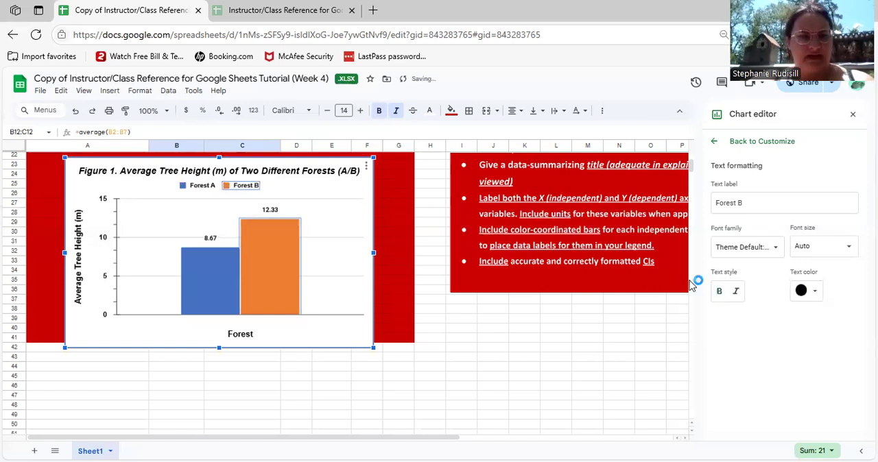
Set the chart legend's position to Right and move the chart slightly up so it sits inside the red area
left_click(220, 186)
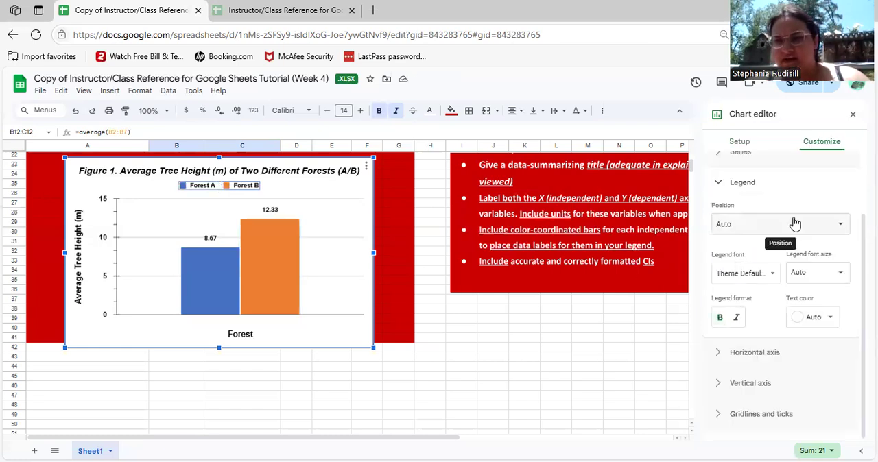
left_click(794, 224)
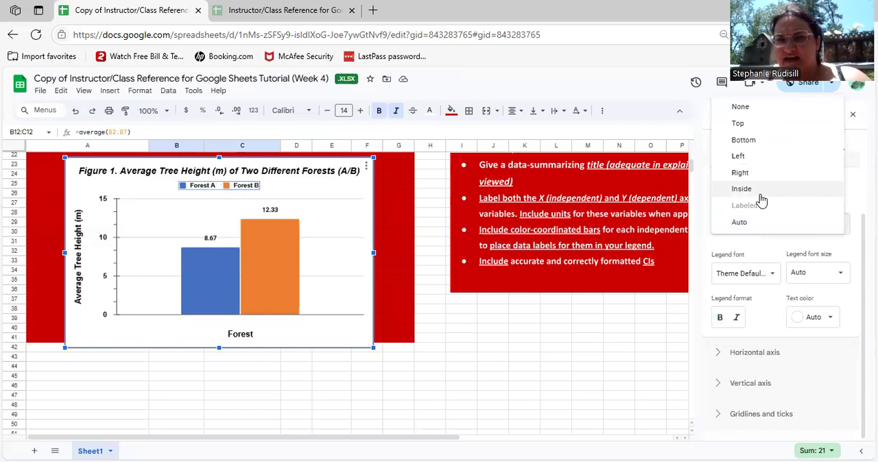
left_click(741, 174)
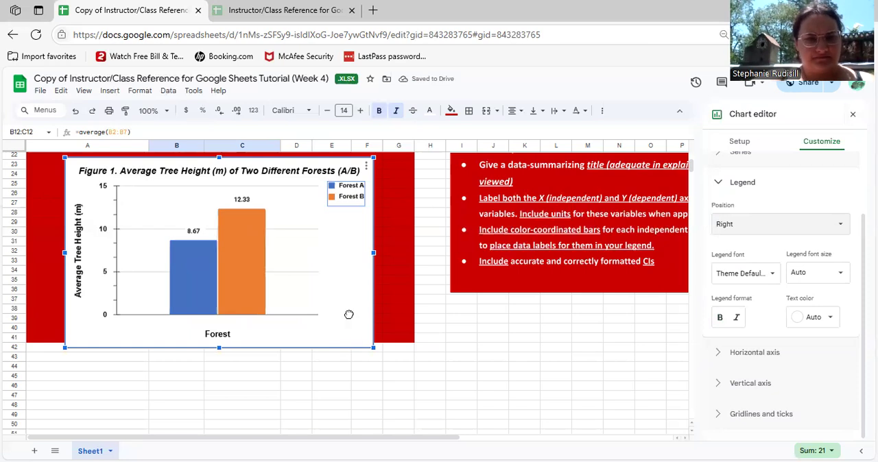
left_click_drag(349, 314, 345, 300)
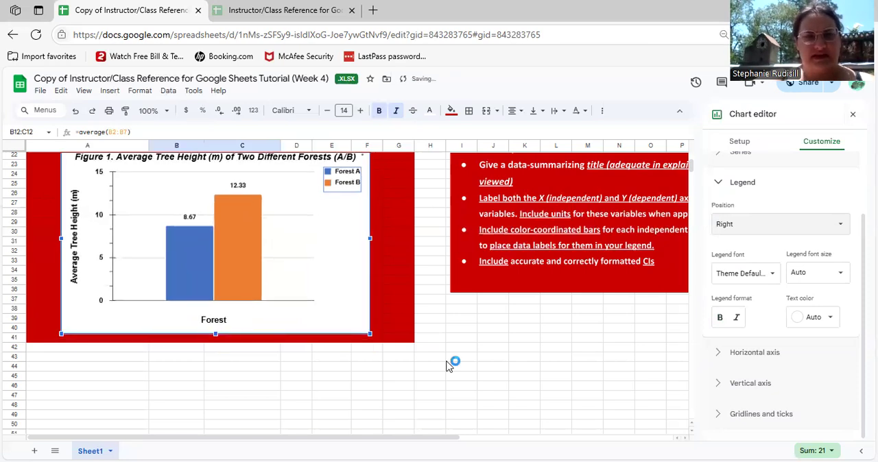
Turn on error bars for the Forest A column series
scroll(447, 366, "up", 1)
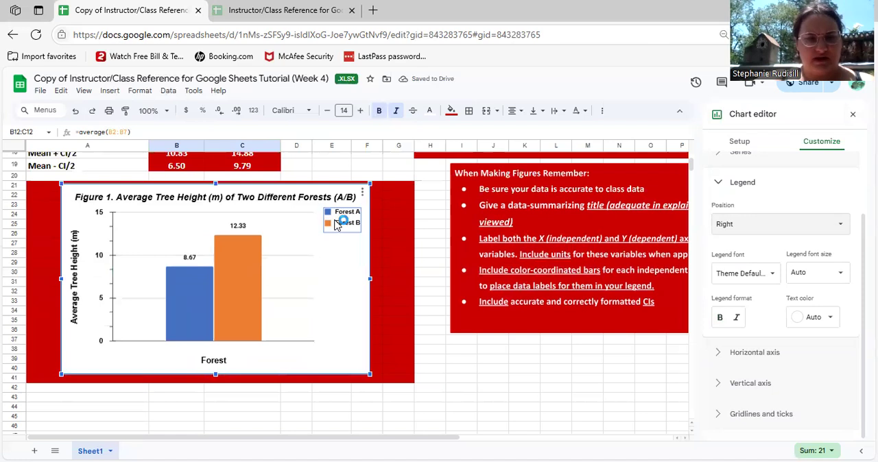
left_click(209, 290)
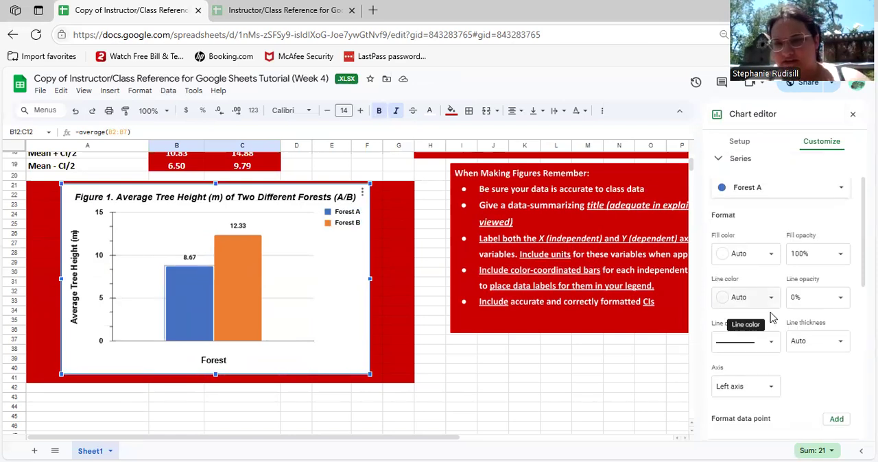
scroll(772, 318, "down", 2)
scroll(724, 299, "down", 2)
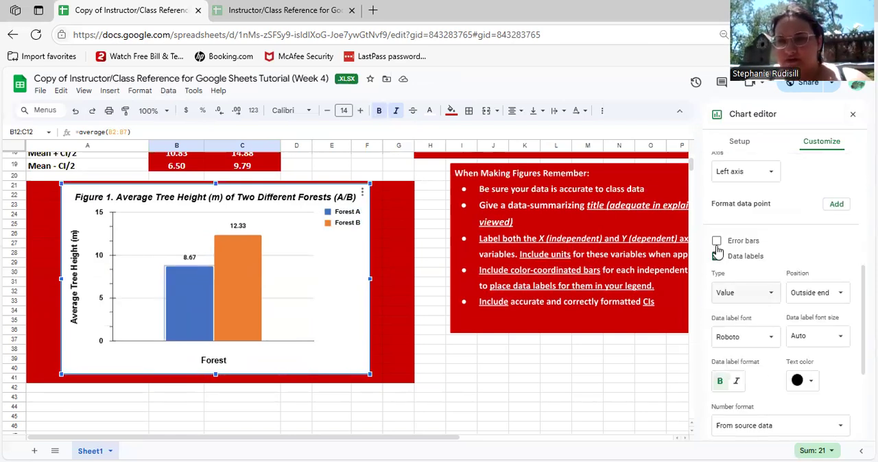
left_click(763, 248)
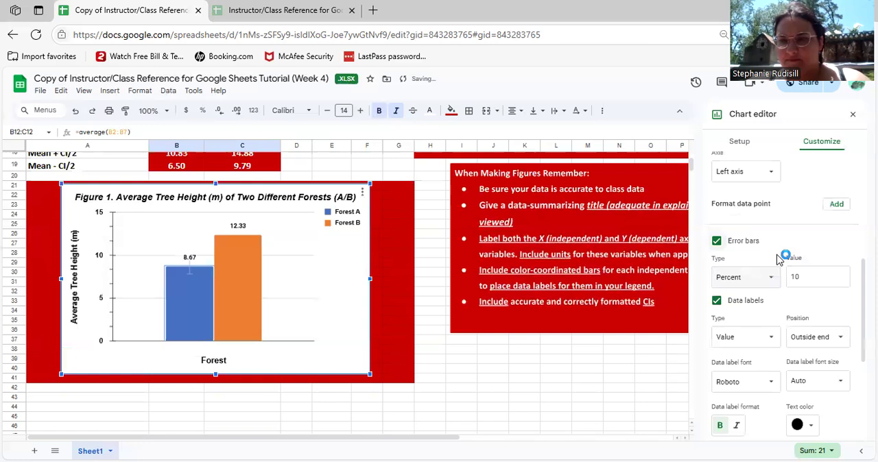
scroll(763, 257, "down", 1)
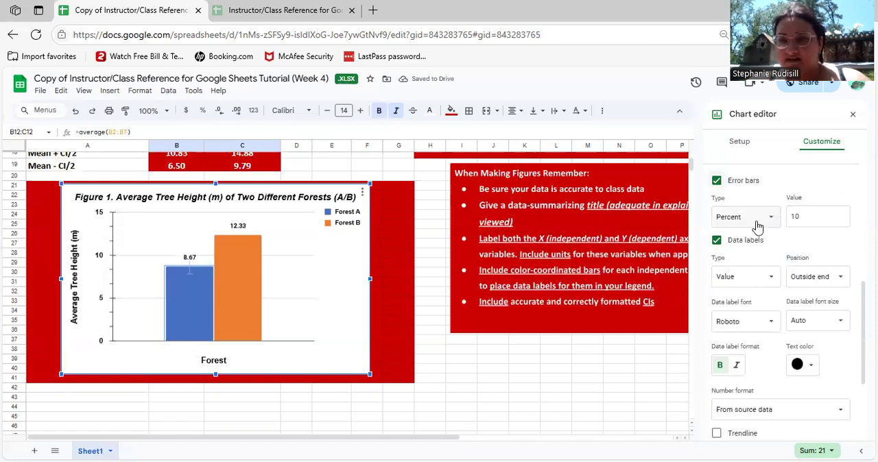
Set the Forest A error bars to the Constant type with a value of 2.17, the CI/2 from the table
left_click(743, 215)
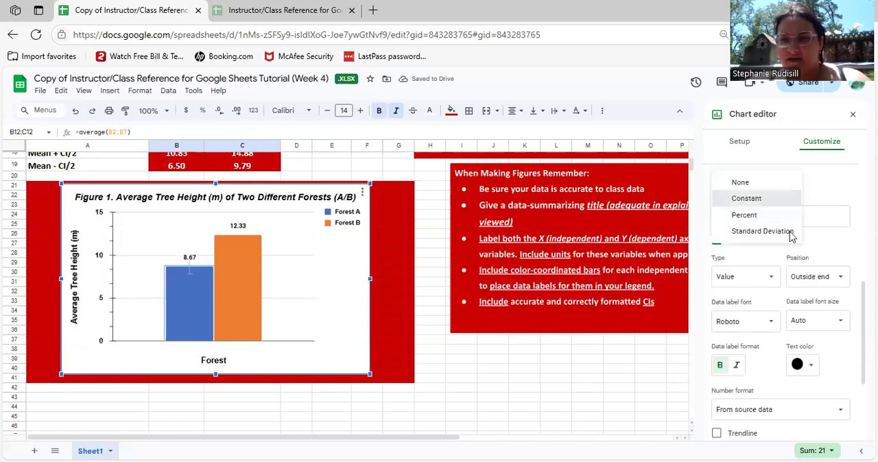
left_click(744, 199)
left_click(819, 208)
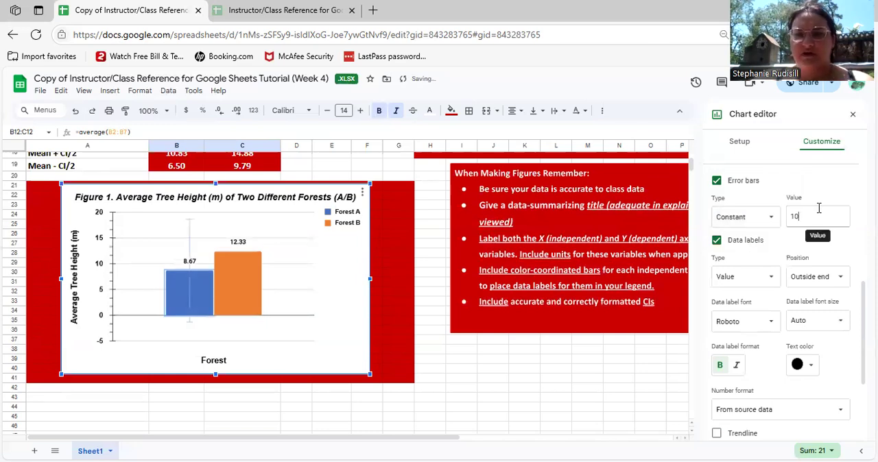
key("BackSpace")
key("BackSpace")
type("0")
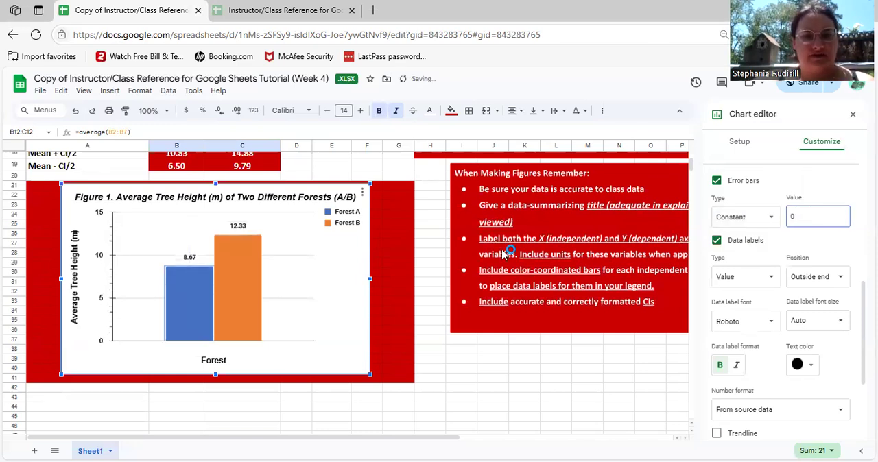
scroll(503, 254, "up", 1)
scroll(503, 254, "up", 1)
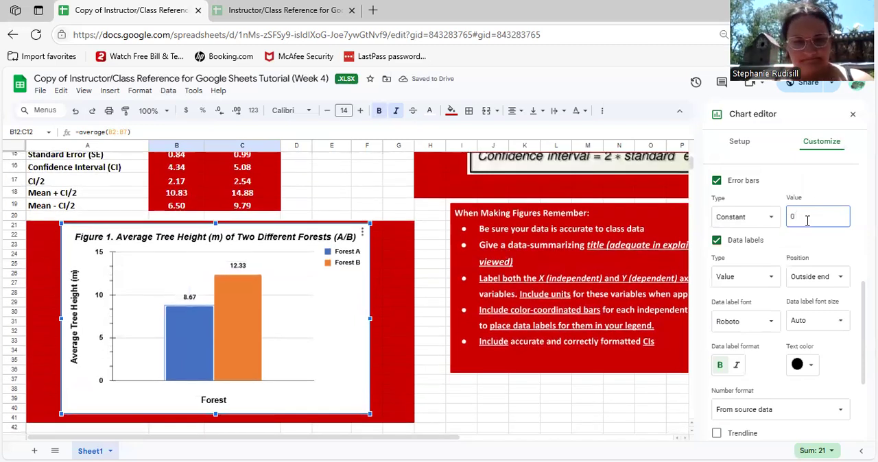
type("2.17")
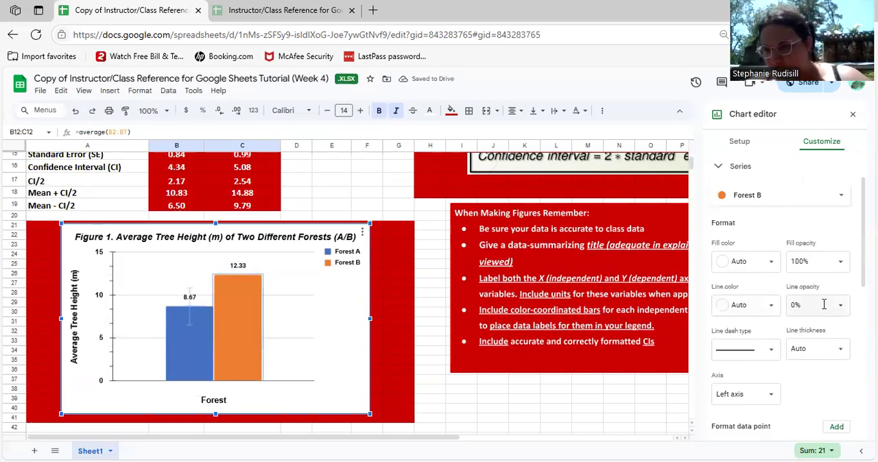
Turn on error bars for the Forest B series, using the Constant type with a value of 2.54
scroll(823, 305, "down", 1)
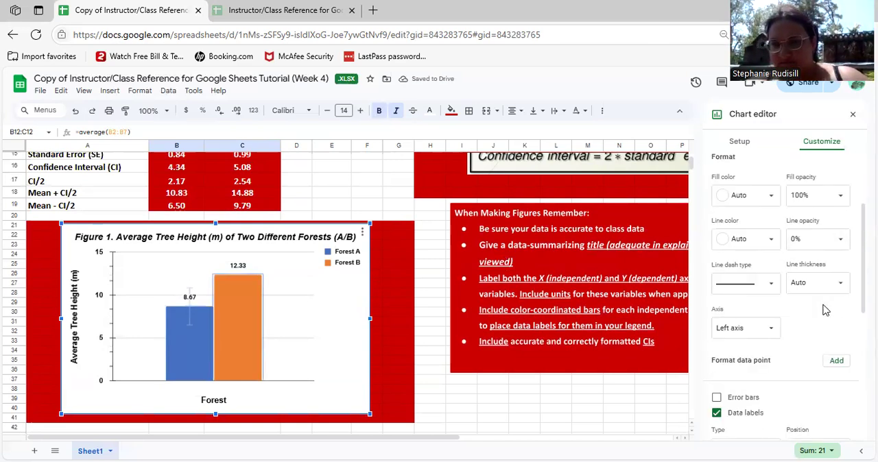
scroll(716, 324, "down", 1)
left_click(716, 317)
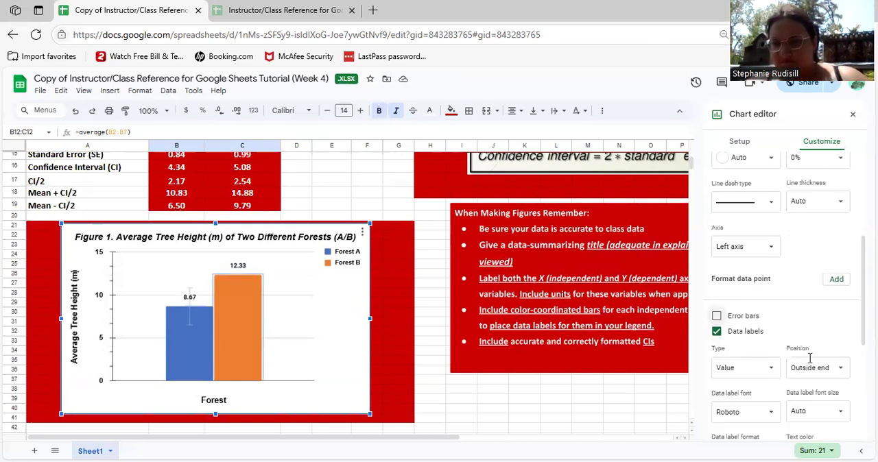
left_click(746, 348)
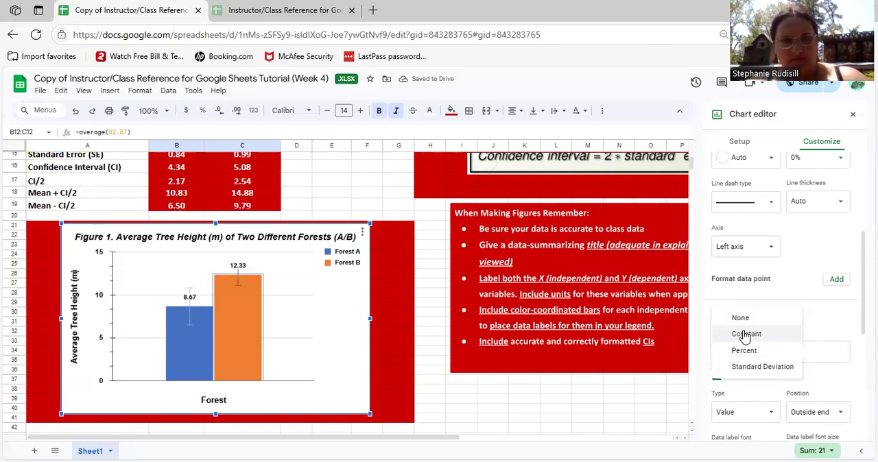
left_click(745, 334)
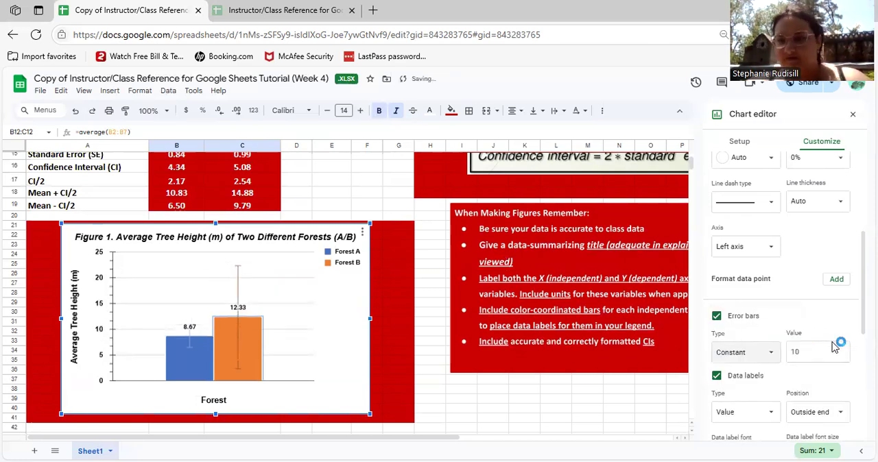
left_click(814, 354)
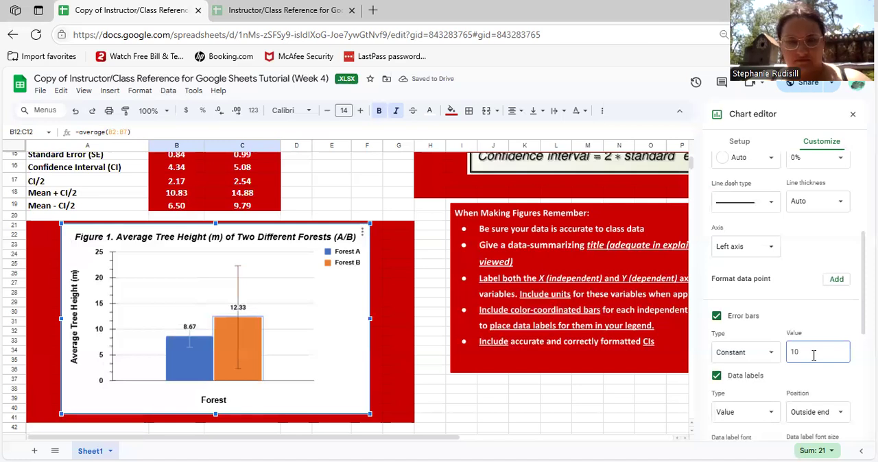
key("BackSpace")
key("BackSpace")
type("0")
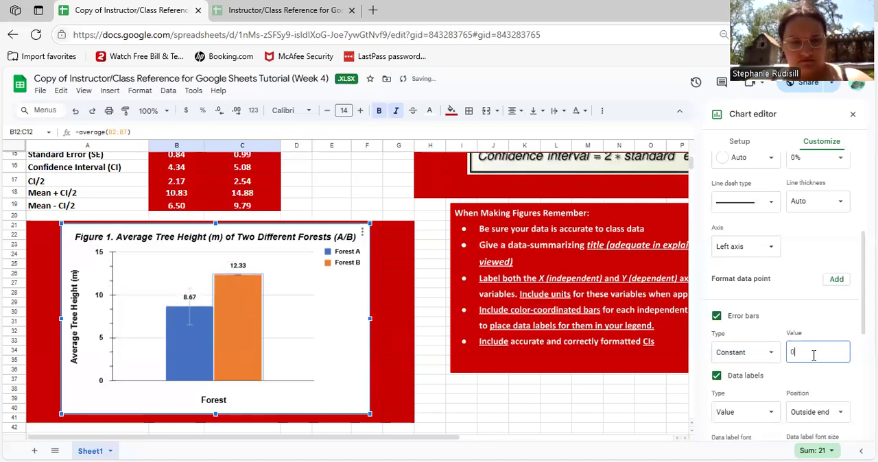
type("2.54")
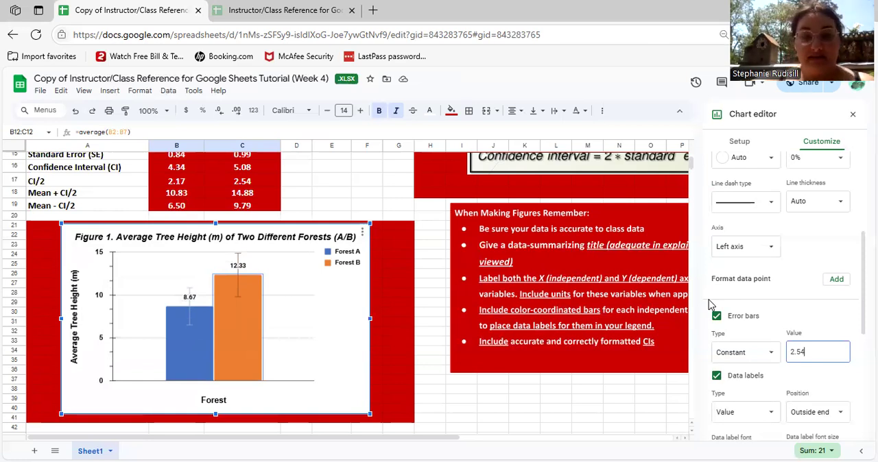
left_click(795, 218)
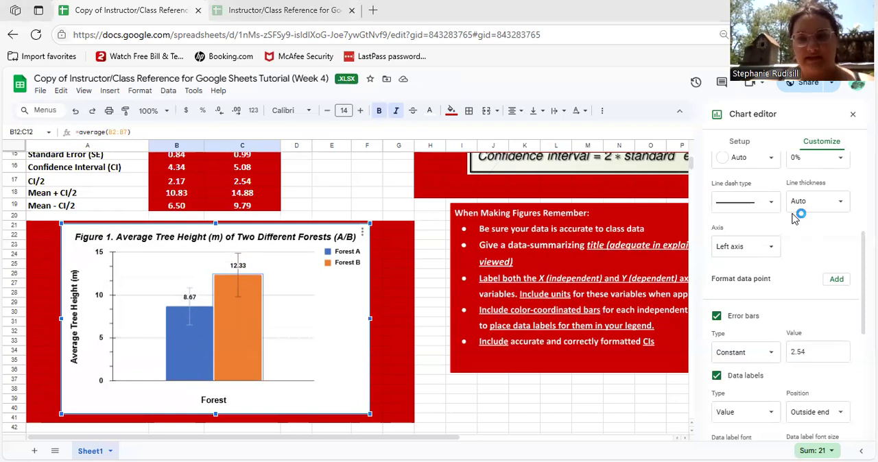
Set the chart's vertical axis minimum to 0 and maximum to 16, and close the chart editor
scroll(793, 218, "down", 3)
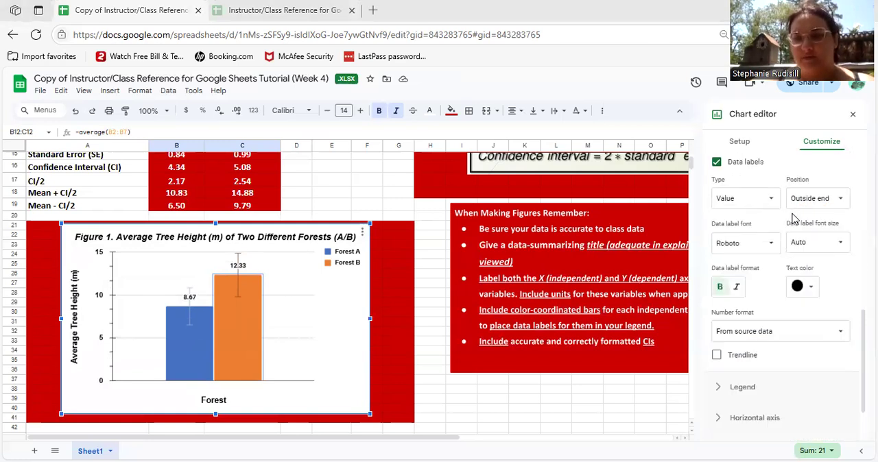
scroll(793, 218, "down", 1)
scroll(794, 218, "down", 1)
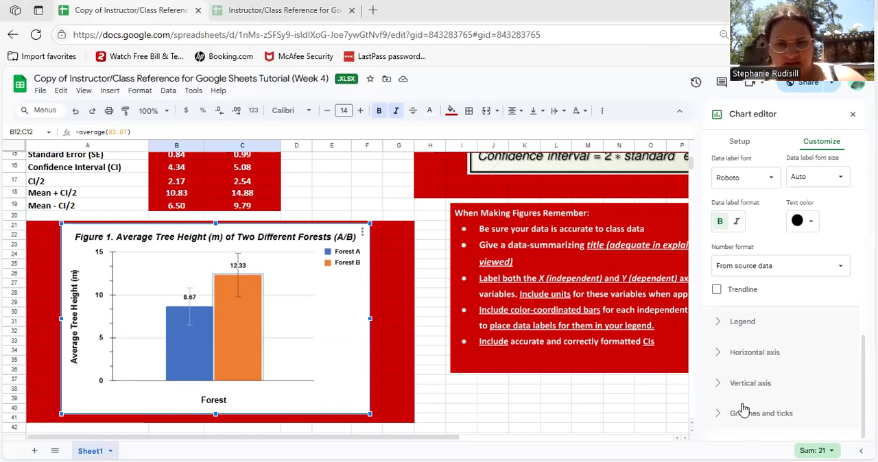
left_click(101, 302)
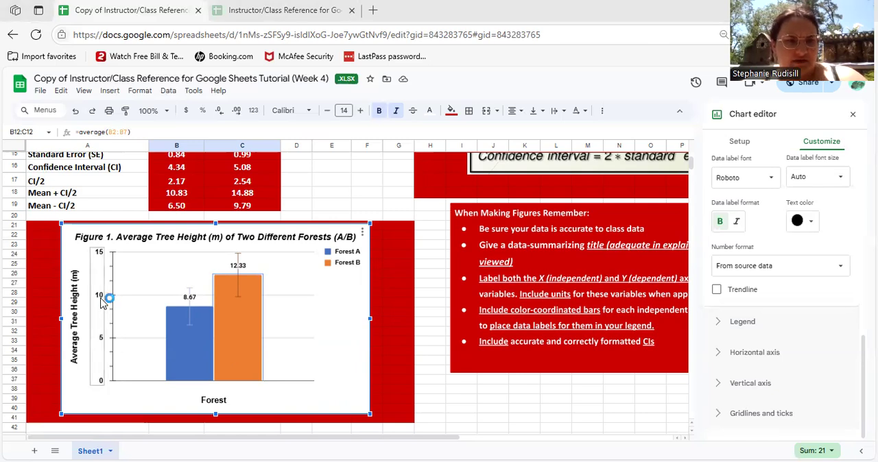
left_click(749, 272)
type("0")
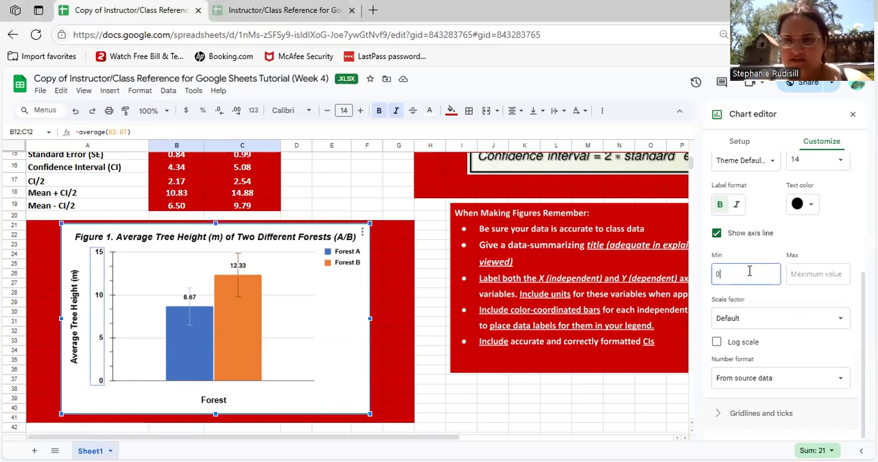
left_click(815, 276)
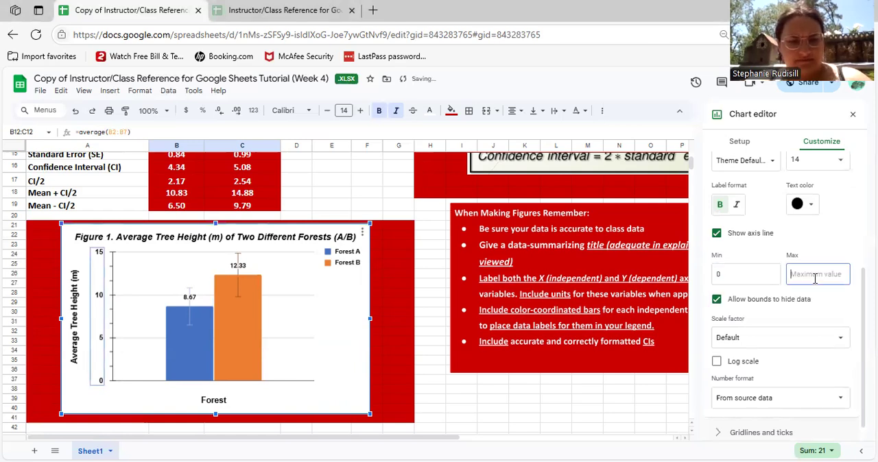
type("1")
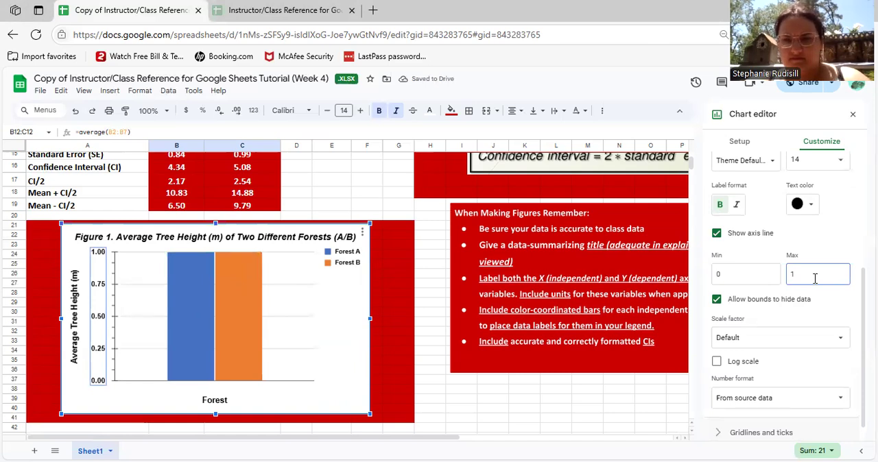
type("6")
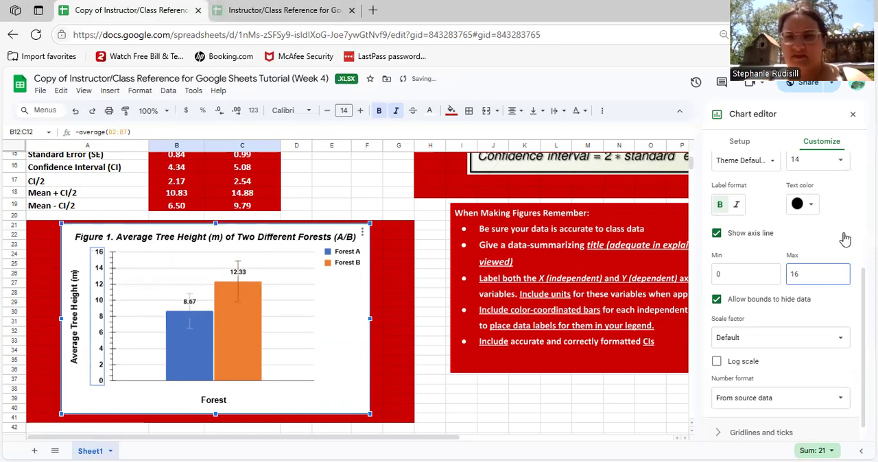
left_click(851, 116)
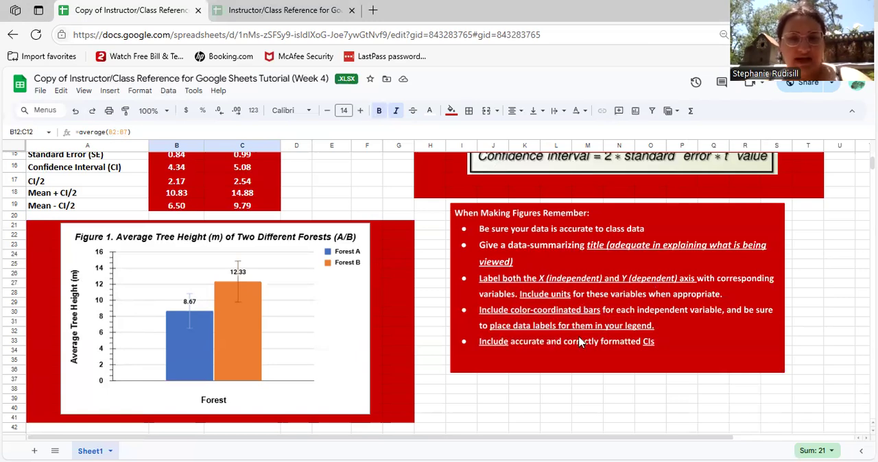
Change the fill color of the Forest A column series to a medium green
left_click(193, 350)
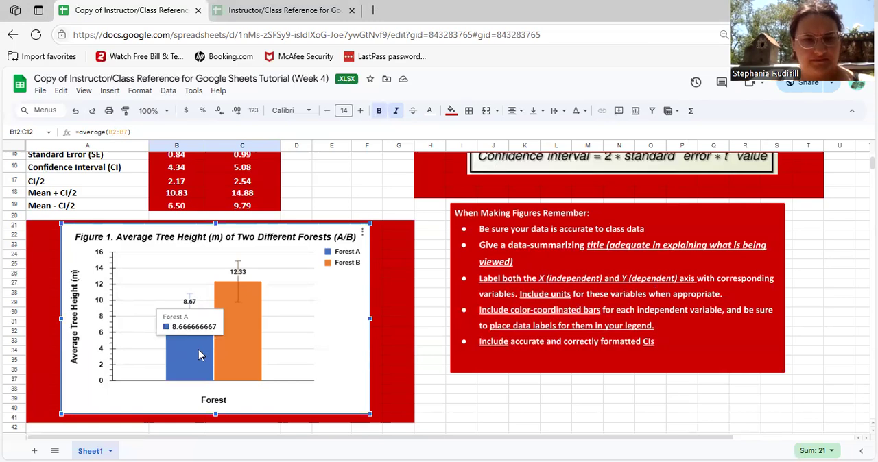
double_click(201, 357)
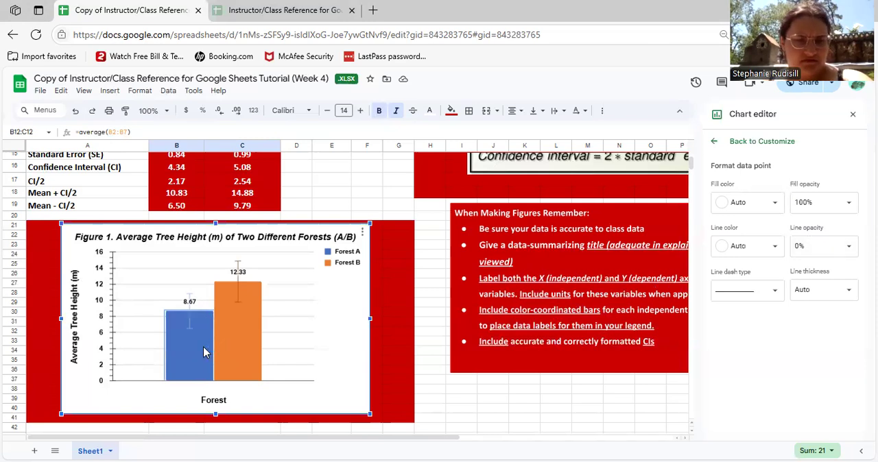
left_click(712, 141)
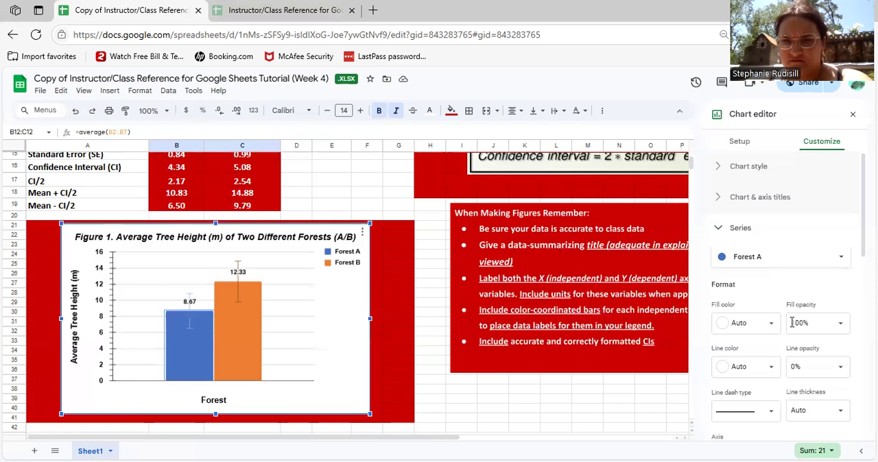
scroll(739, 248, "down", 2)
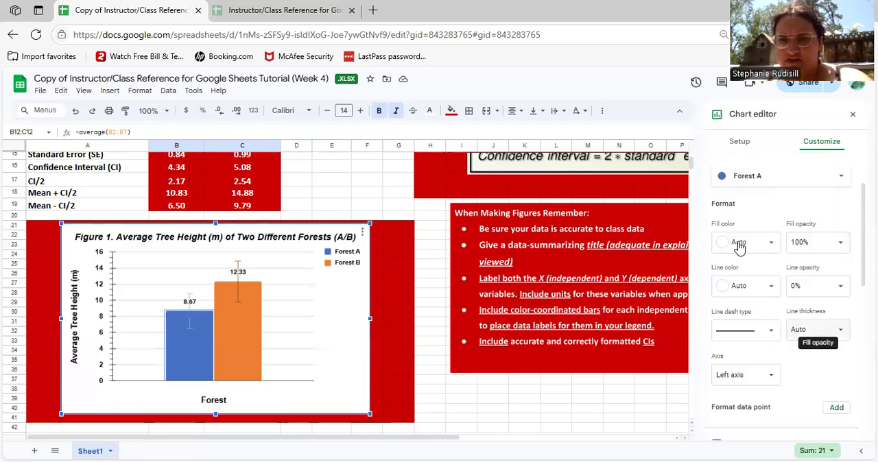
left_click(739, 245)
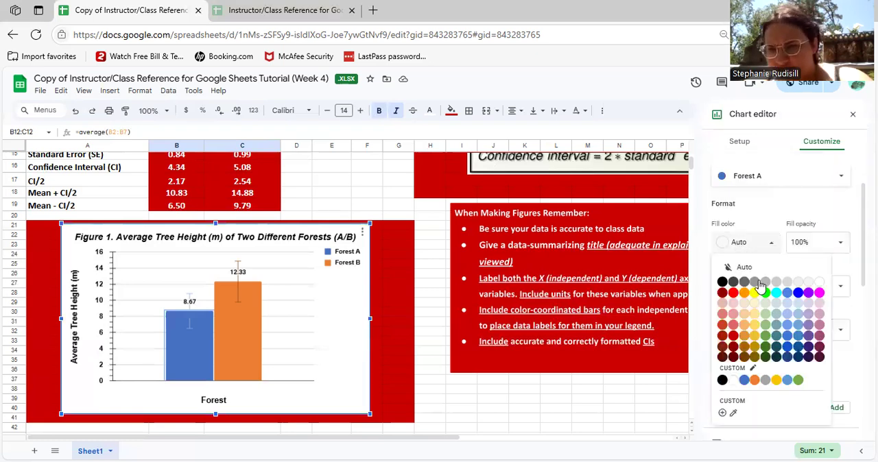
left_click(764, 336)
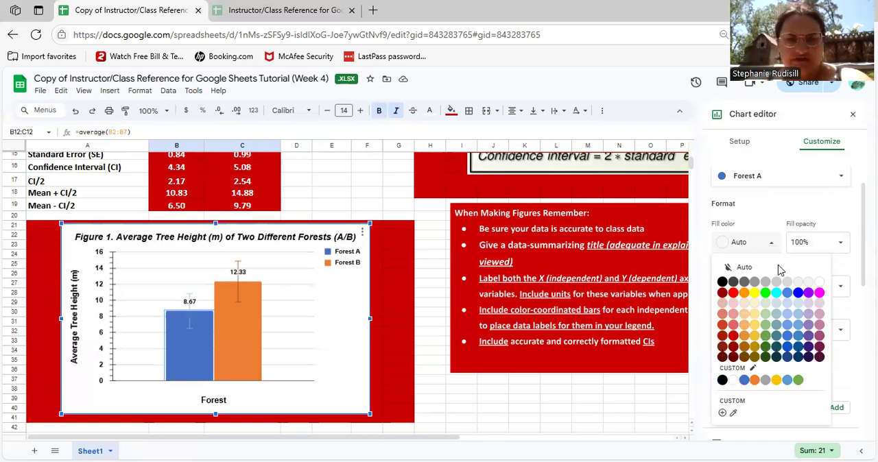
Change the fill color of the Forest B column series to the darkest green and close the chart editor
left_click(754, 178)
left_click(759, 192)
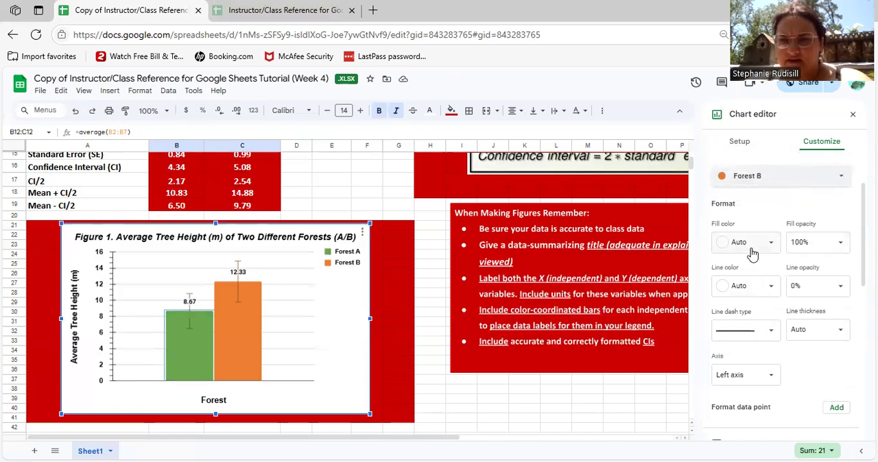
left_click(752, 245)
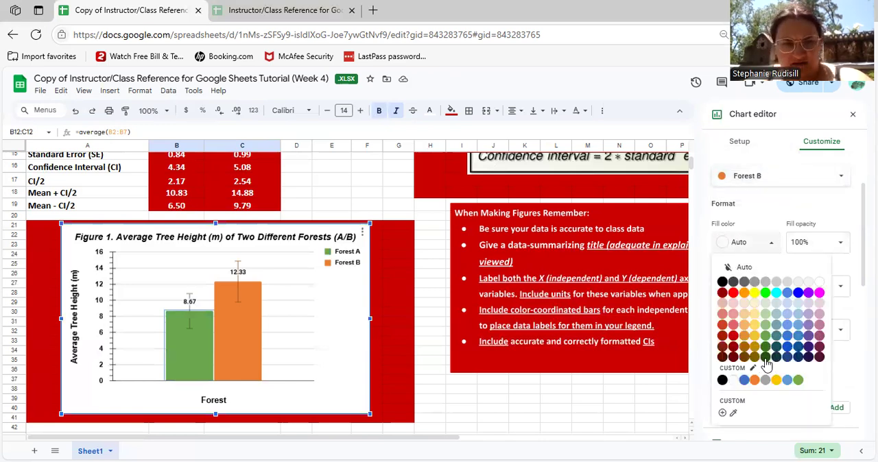
left_click(765, 357)
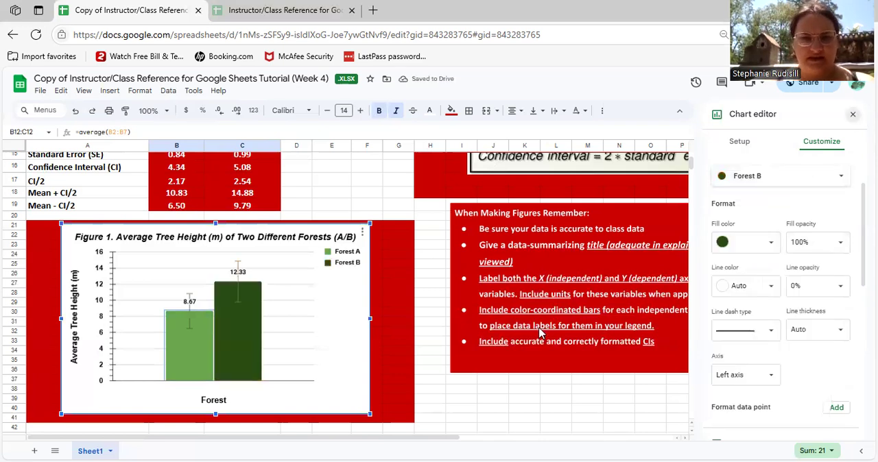
key("Escape")
scroll(540, 333, "up", 2)
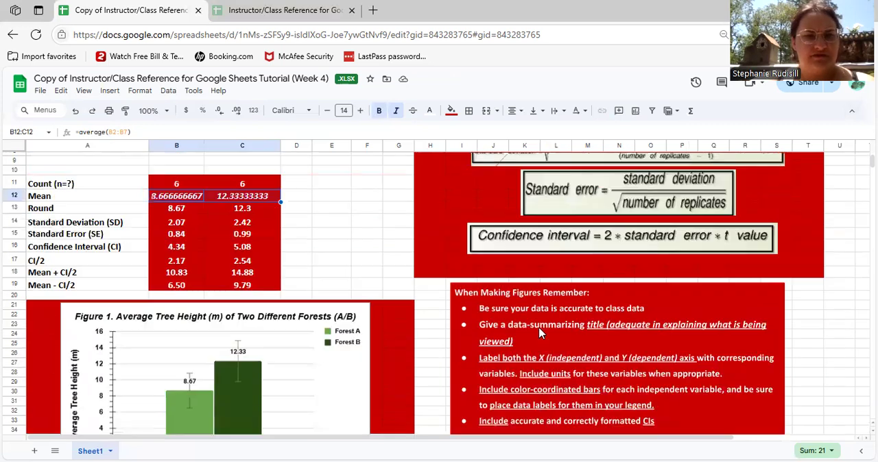
scroll(539, 333, "up", 3)
scroll(540, 333, "down", 4)
scroll(540, 333, "right", 1)
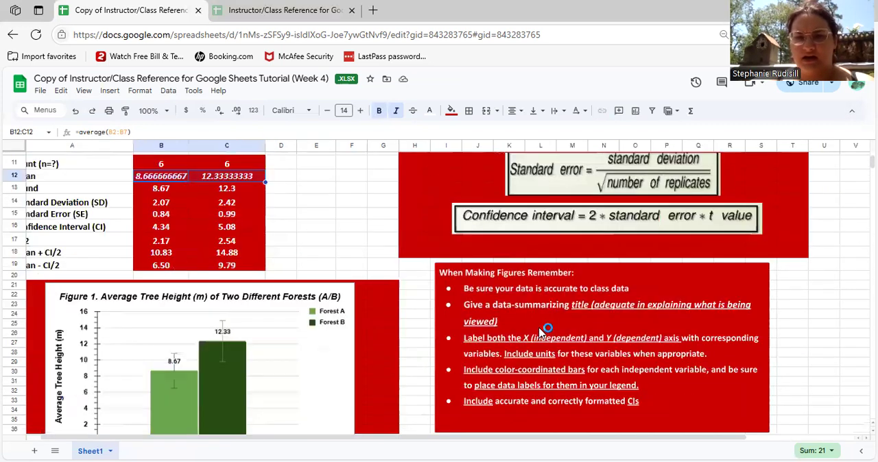
scroll(541, 332, "down", 3)
scroll(542, 332, "left", 1)
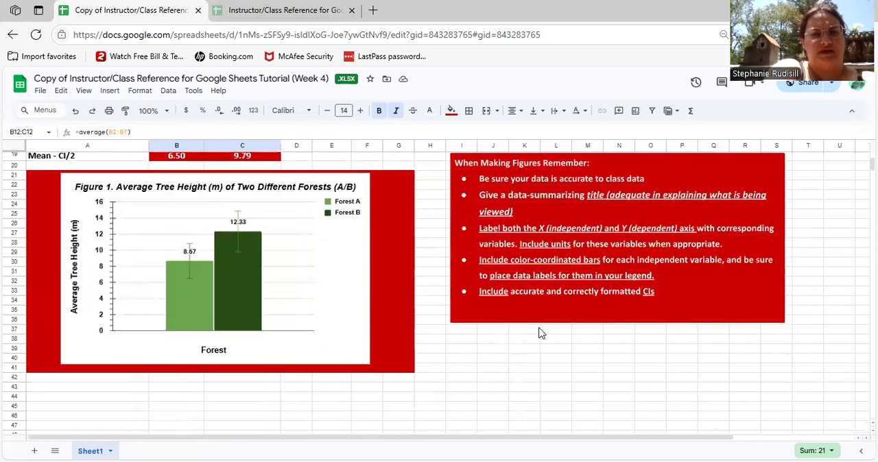